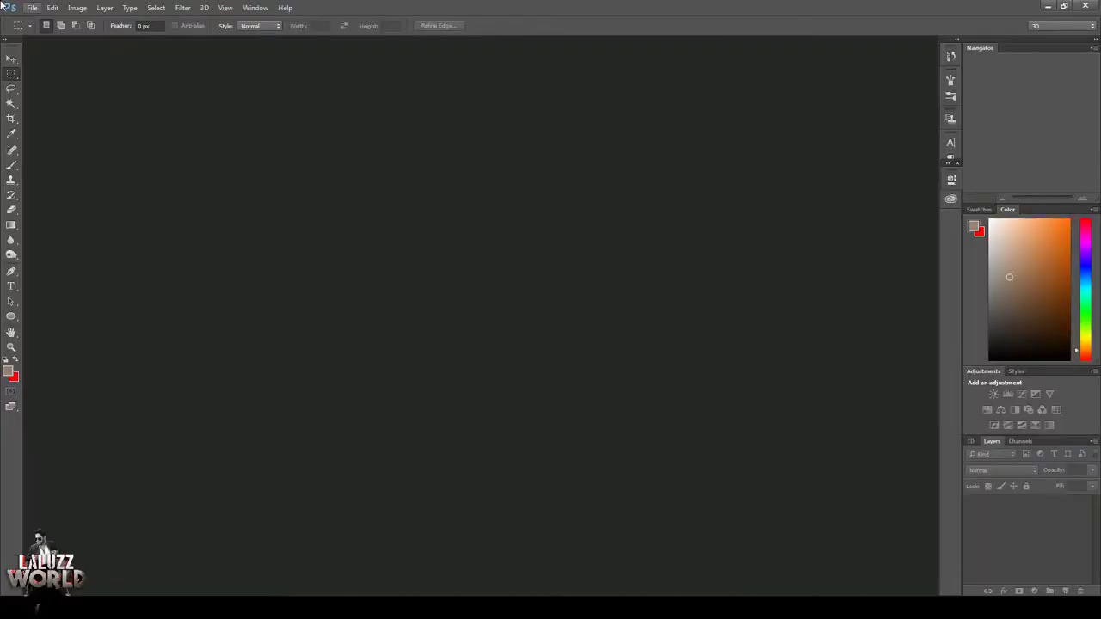
Step: Open the IMG9815 cabin photo and create a duplicate copy of it
click(31, 7)
click(52, 38)
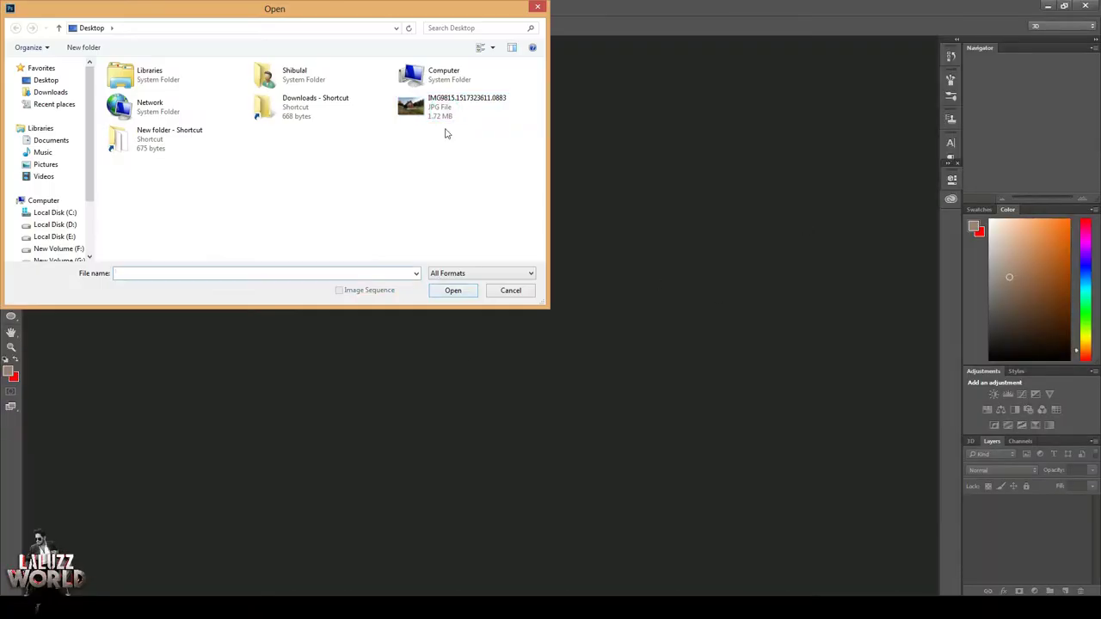
double_click(456, 108)
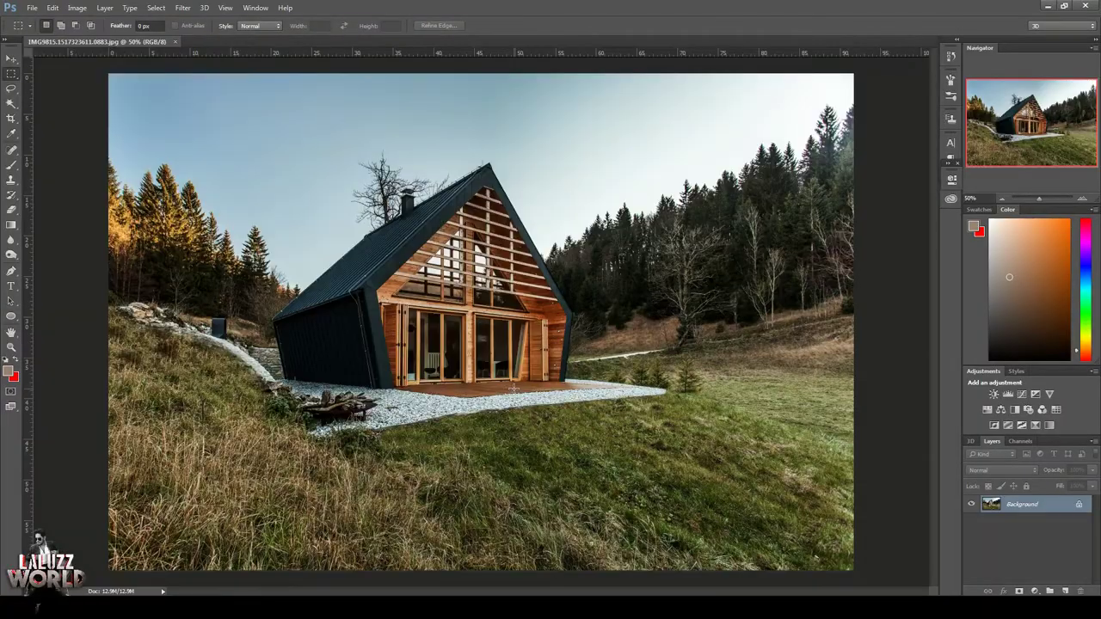
click(77, 8)
click(103, 161)
click(646, 201)
Step: Apply Camera Raw with Exposure +0.50 and more contrast and clarity, then add a Hue/Saturation layer
click(182, 8)
click(224, 77)
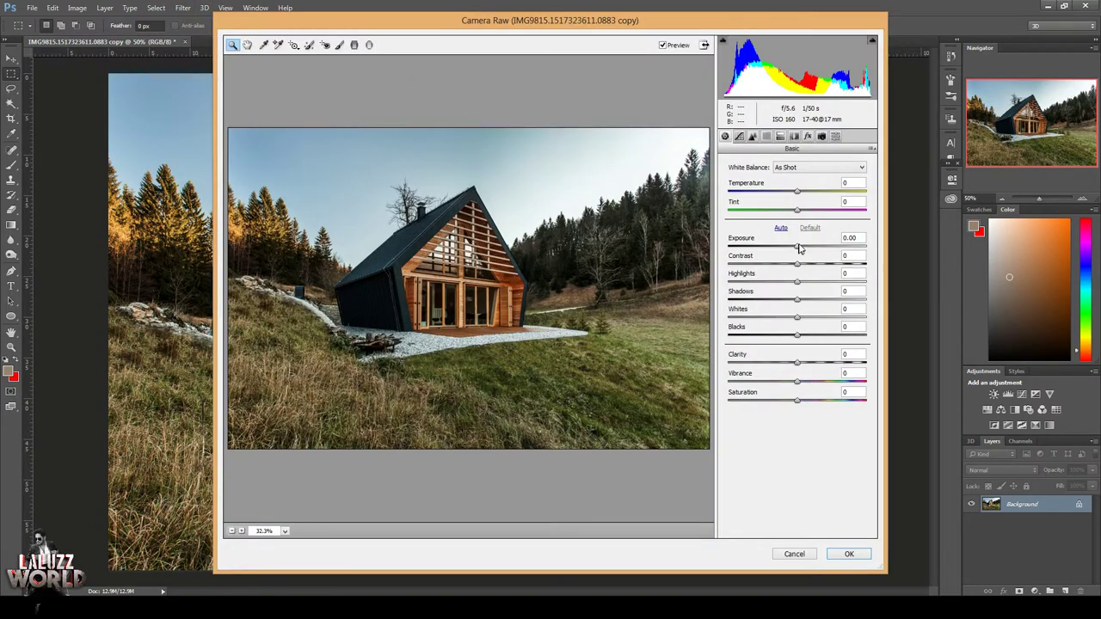
drag(796, 246, 802, 264)
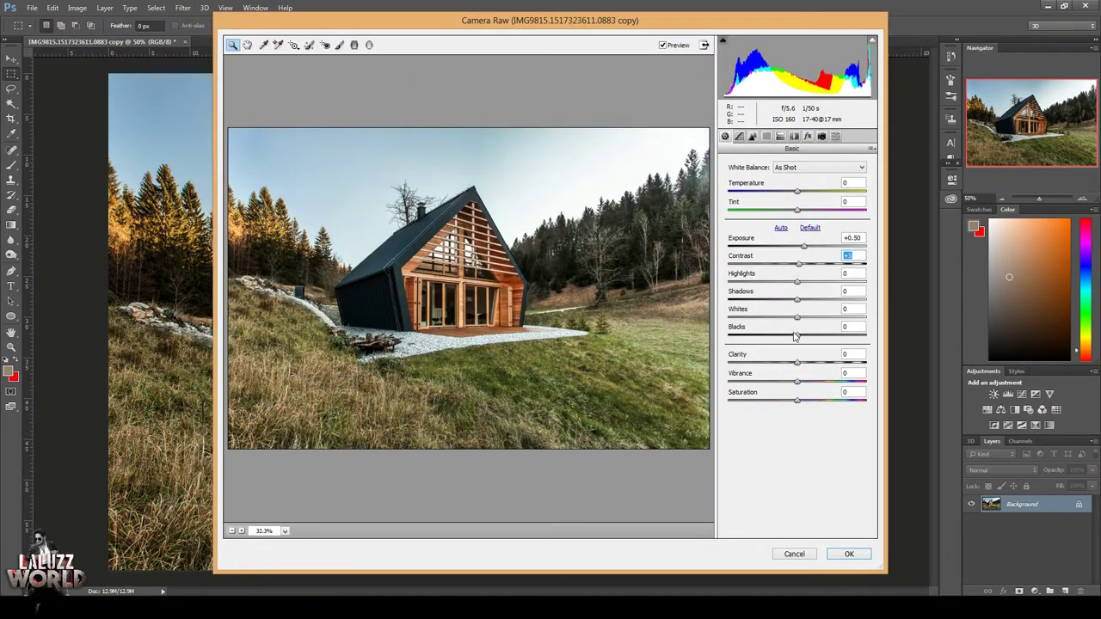
drag(797, 362, 801, 362)
click(849, 554)
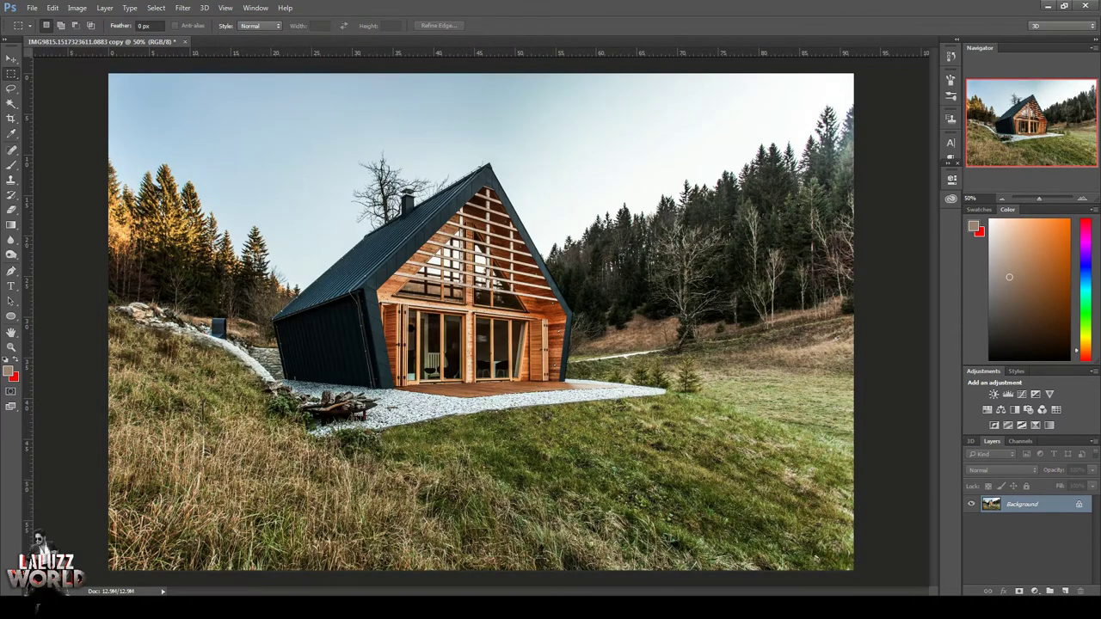
click(1034, 591)
click(1027, 453)
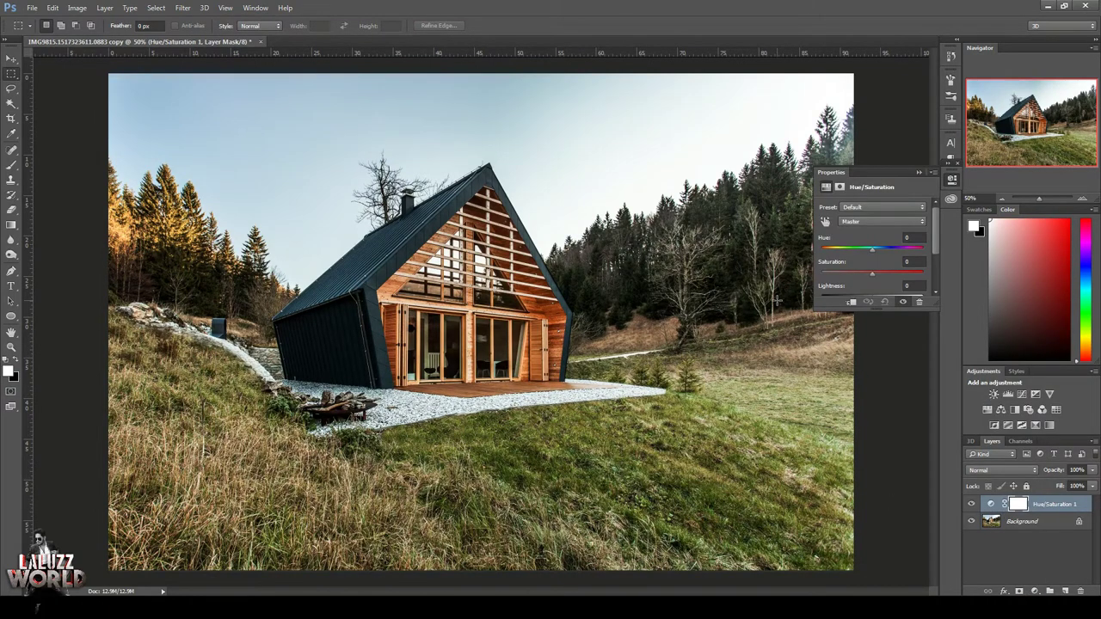
Step: Set Greens saturation to -100 and widen the range to grey out the yellowish grass
click(886, 222)
click(869, 241)
drag(933, 337, 934, 395)
drag(874, 274, 813, 276)
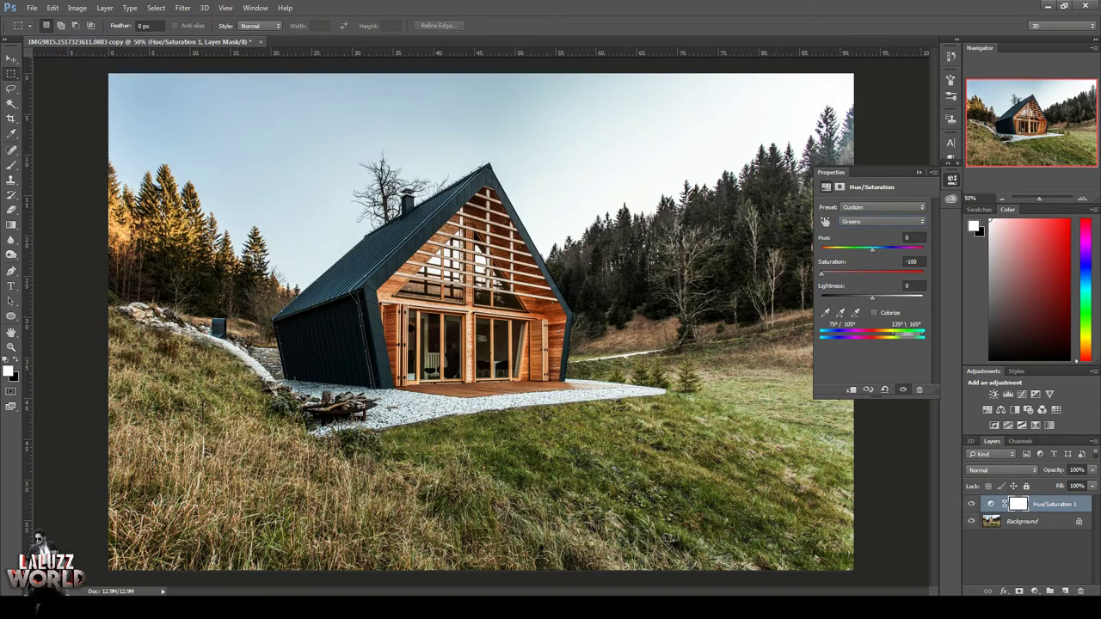
drag(894, 336, 853, 337)
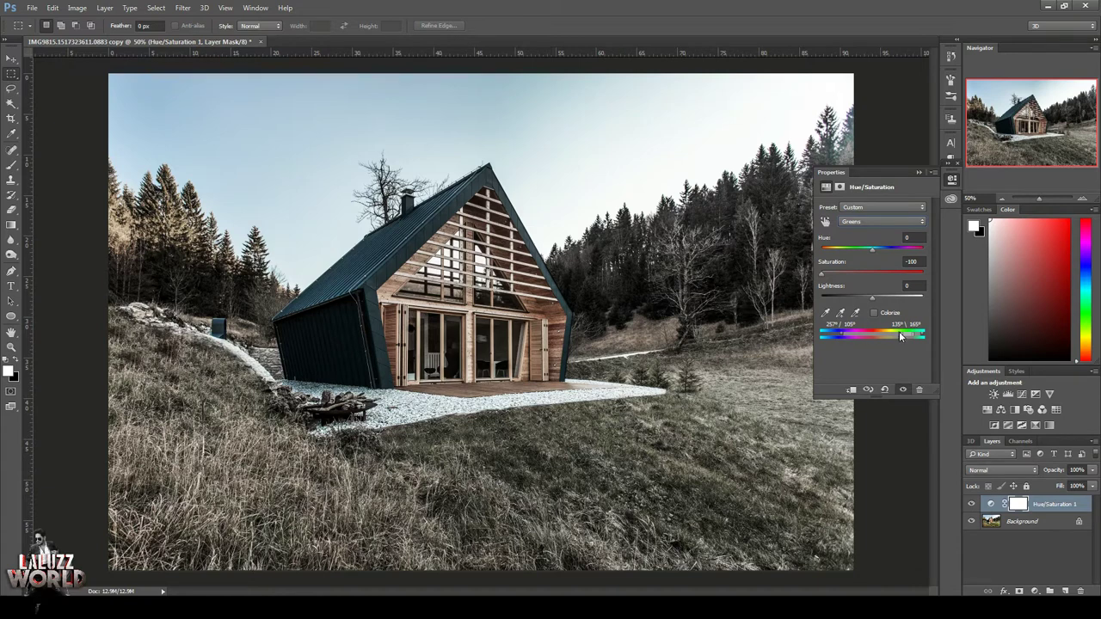
drag(881, 334, 879, 334)
drag(823, 335, 859, 338)
Step: Set Blues saturation to -100 and extend the blue range toward cyan
click(881, 223)
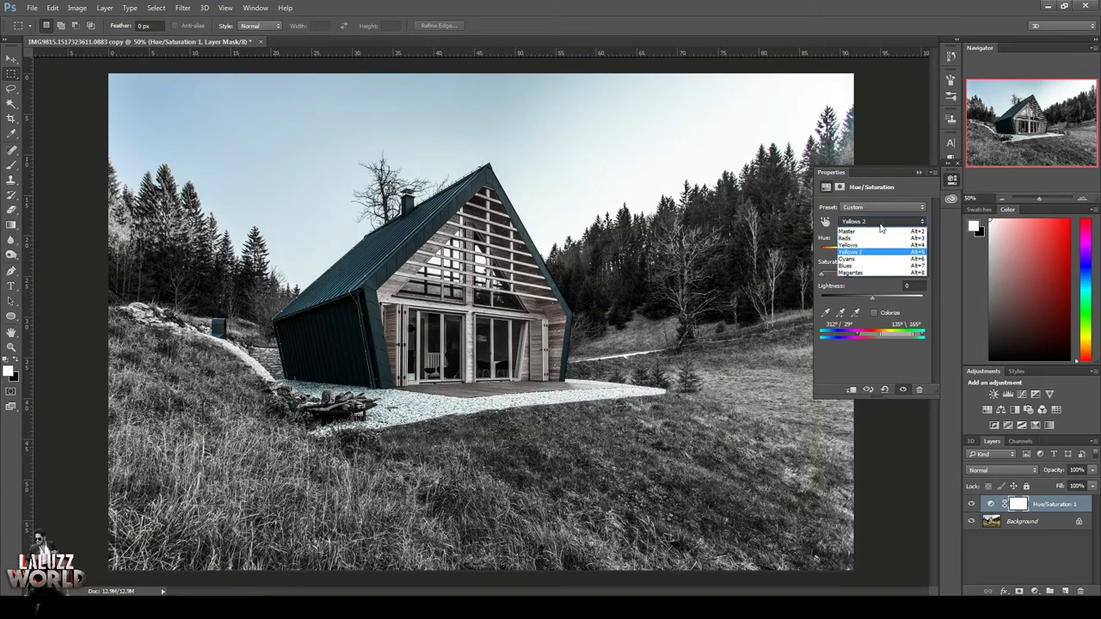
click(870, 264)
drag(872, 274, 811, 276)
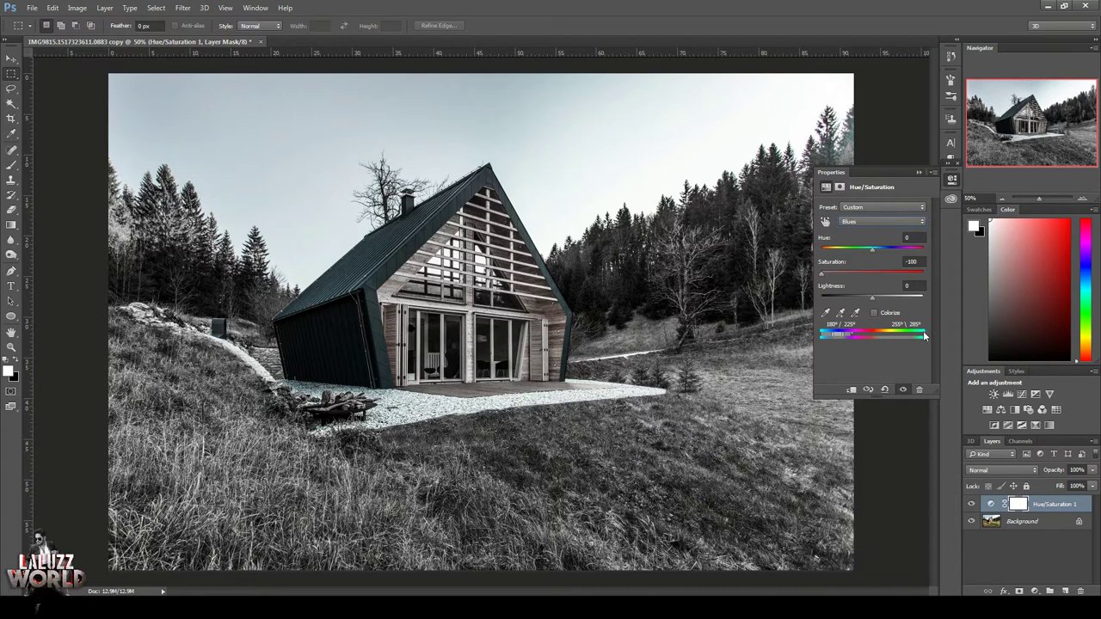
drag(925, 337, 917, 339)
click(1020, 441)
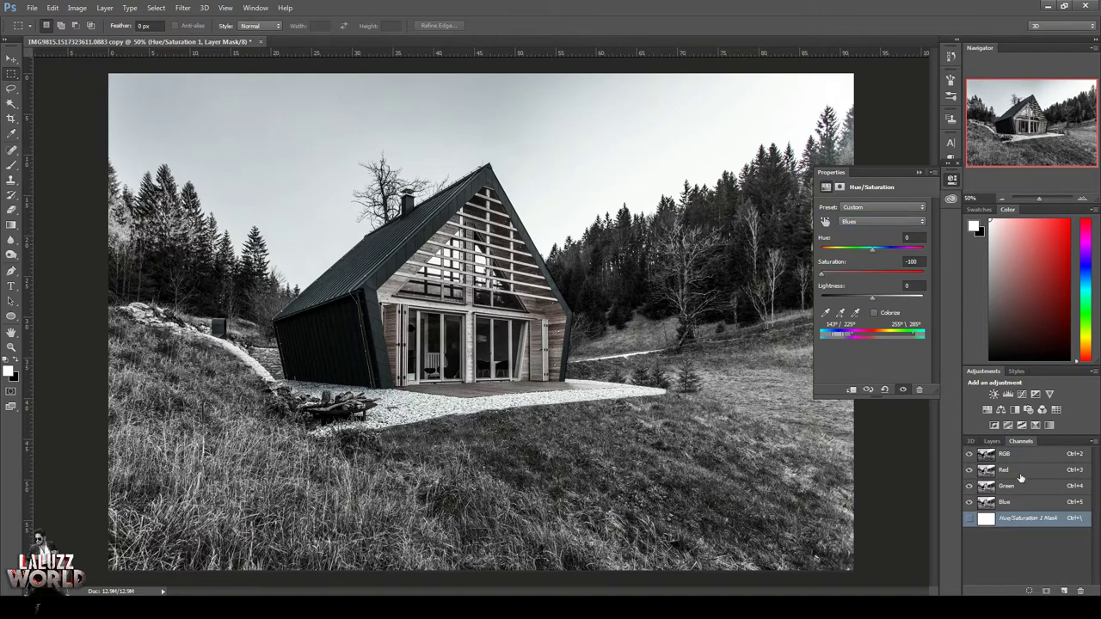
click(993, 441)
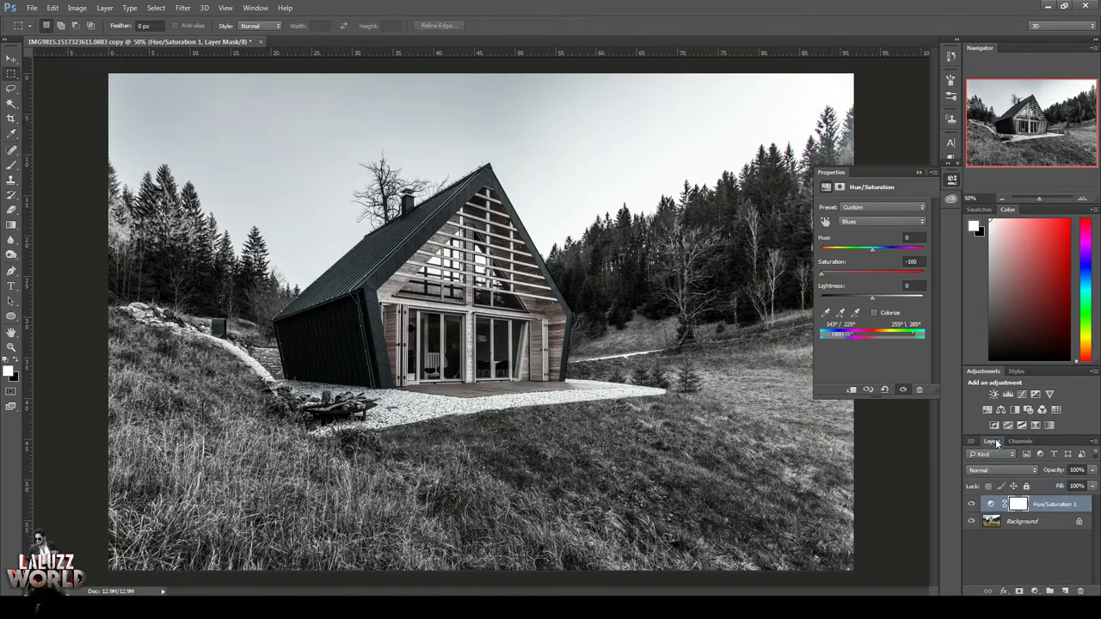
Step: Add a Black & White layer with Reds -102, Yellows 300 and Greens 182
click(1034, 592)
click(1032, 478)
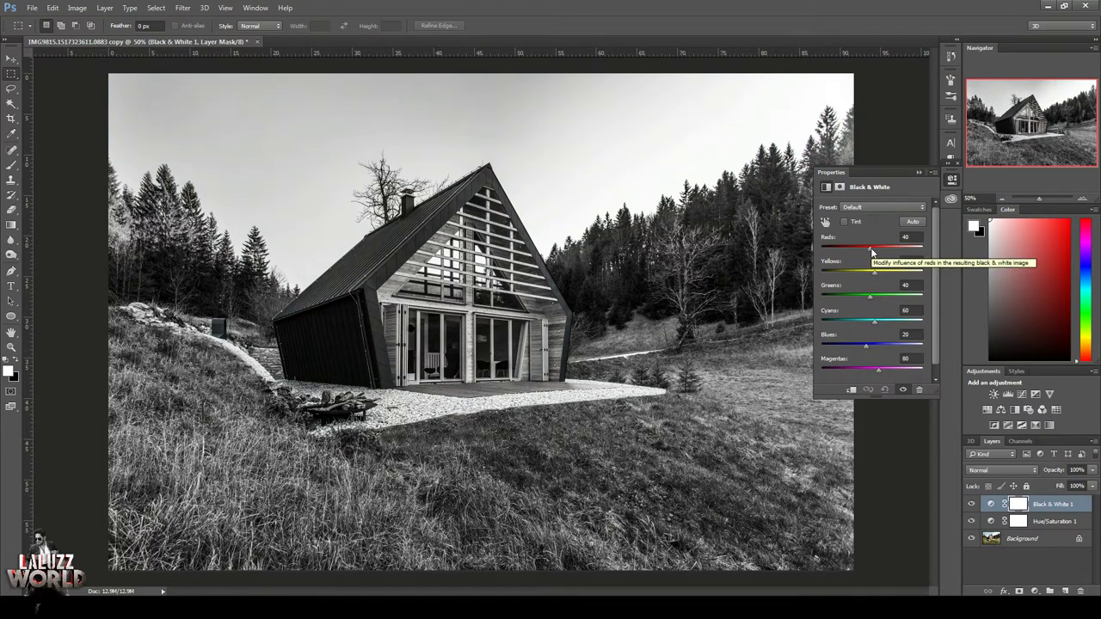
drag(869, 249, 821, 251)
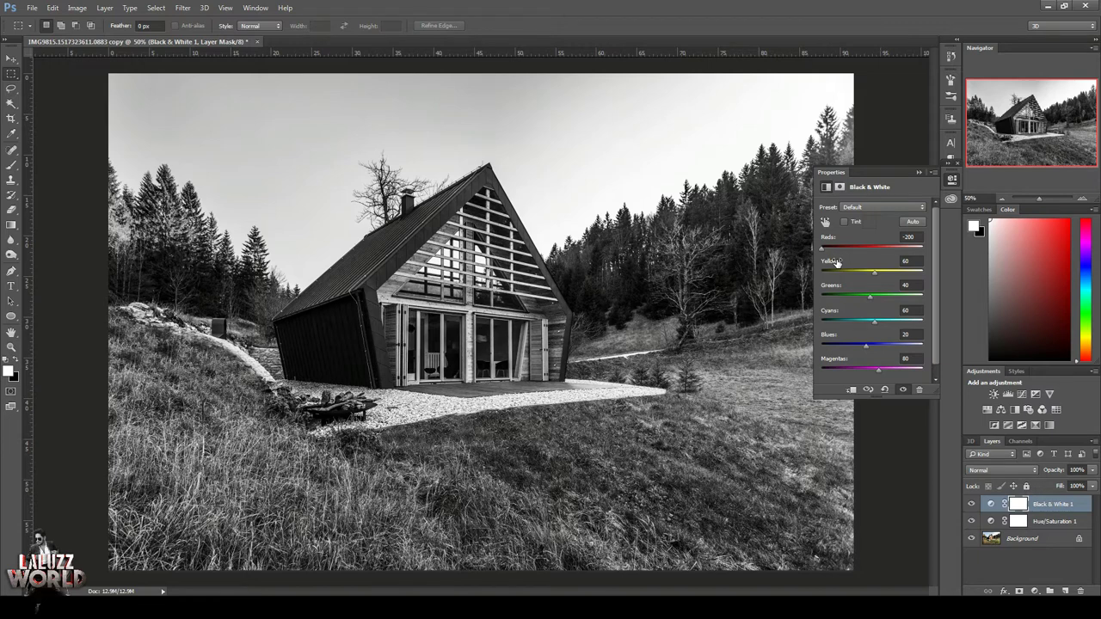
mouse_move(874, 273)
mouse_down()
mouse_move(830, 274)
mouse_move(940, 281)
mouse_up()
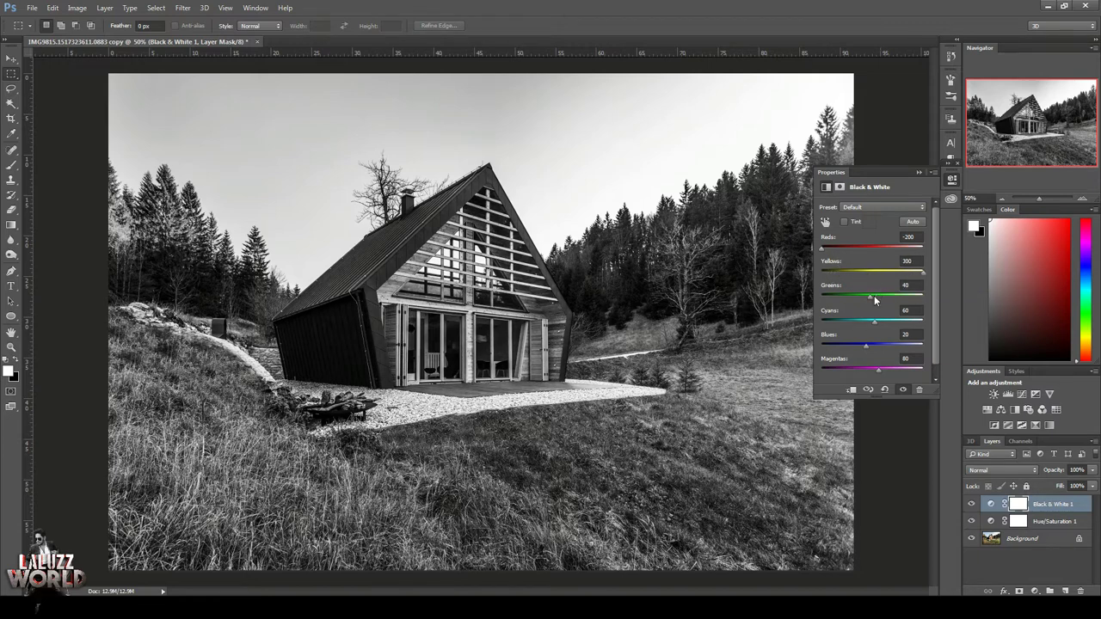
mouse_move(870, 298)
mouse_down()
mouse_move(904, 301)
mouse_move(817, 325)
mouse_move(821, 344)
mouse_up()
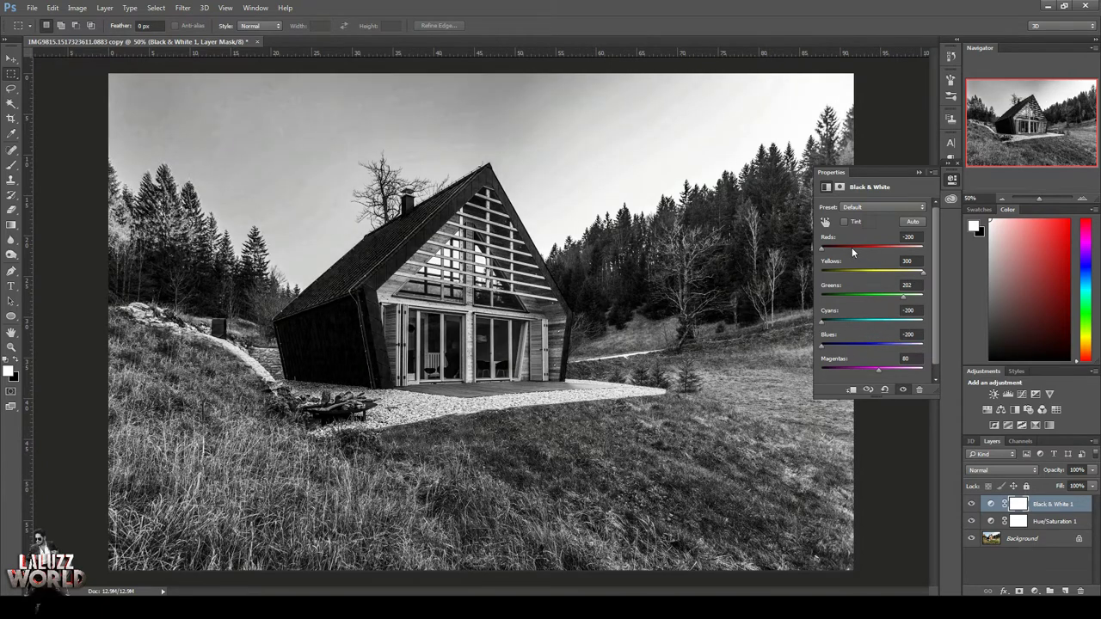
drag(904, 298, 900, 298)
drag(821, 248, 841, 248)
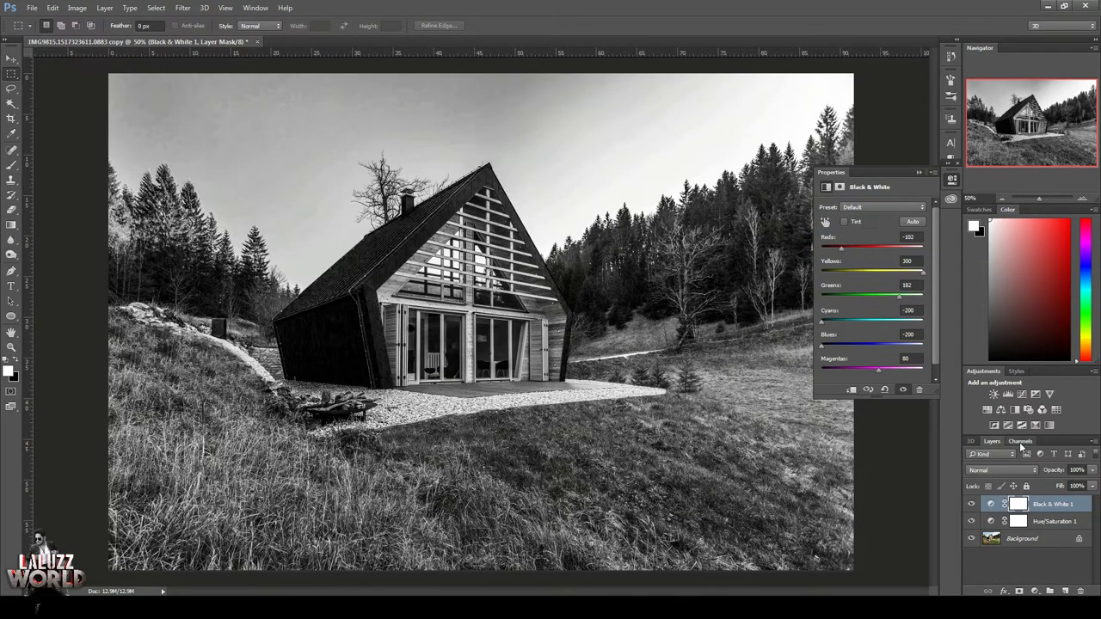
Step: Load the highlights as a luminosity selection and try duplicating the Black & White 1 layer
click(1020, 441)
ctrl+click(1012, 459)
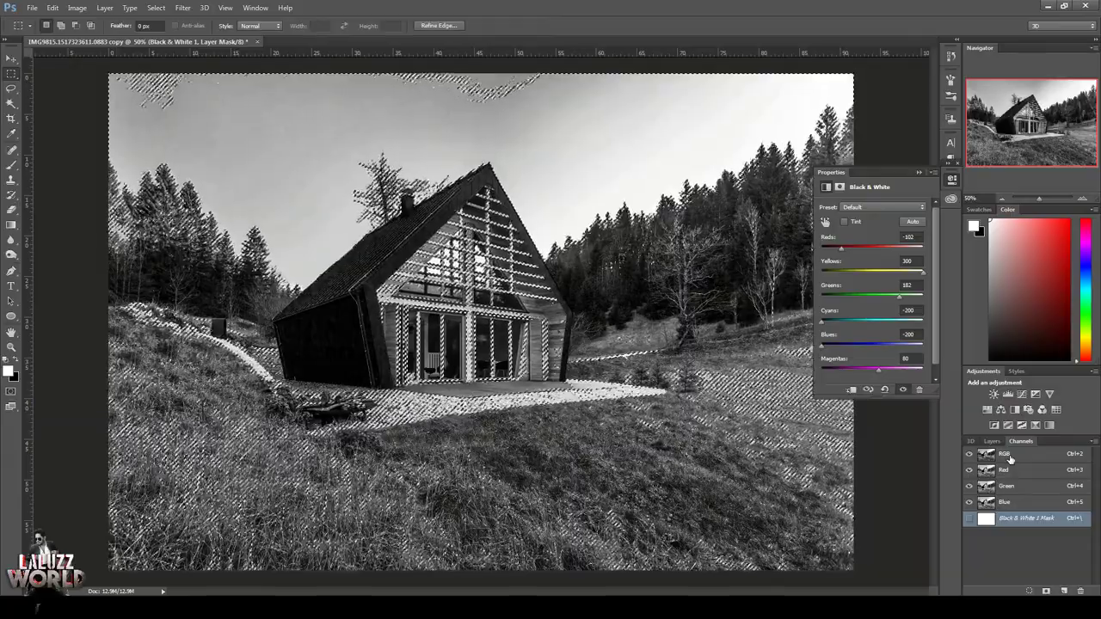
click(991, 442)
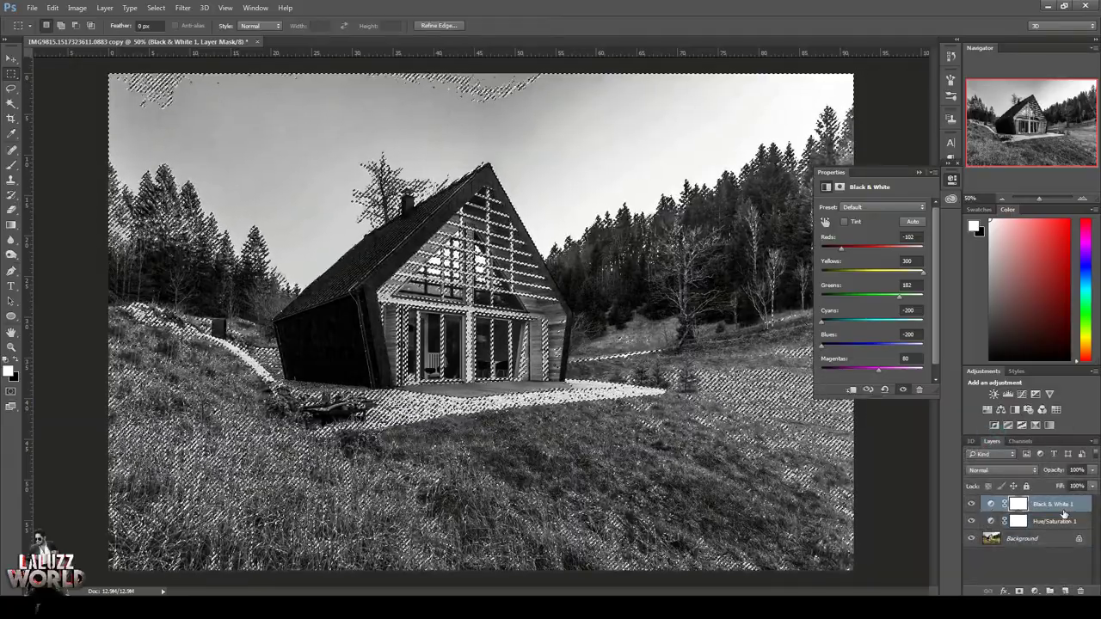
click(1065, 506)
key(ctrl+j)
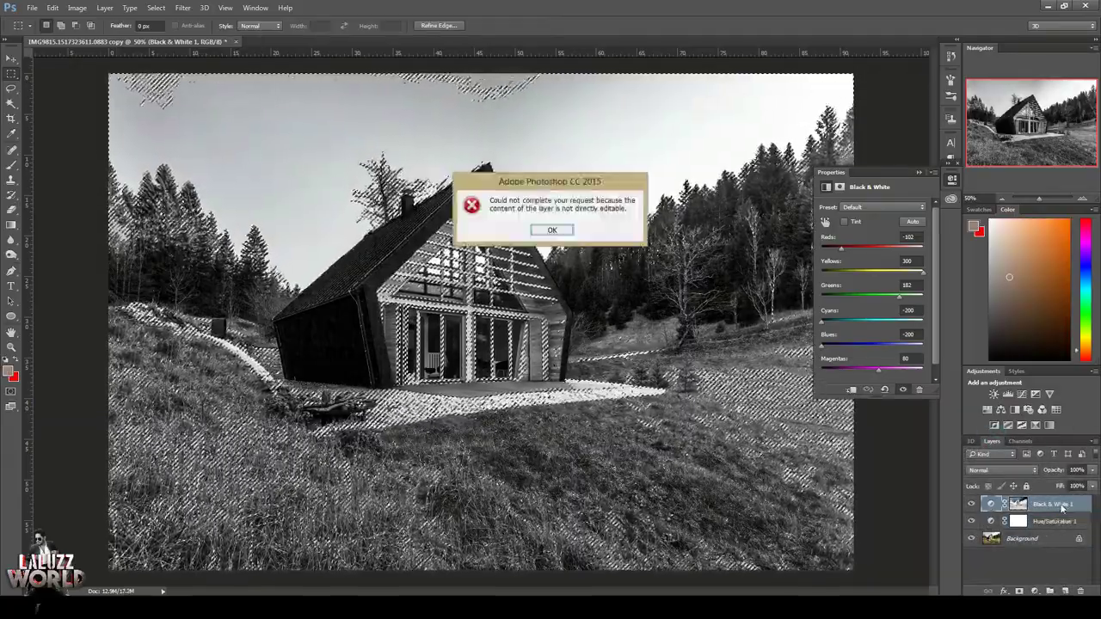
Step: Dismiss the not-editable error and add a Solid Color fill layer
key(Return)
click(1036, 592)
click(1002, 341)
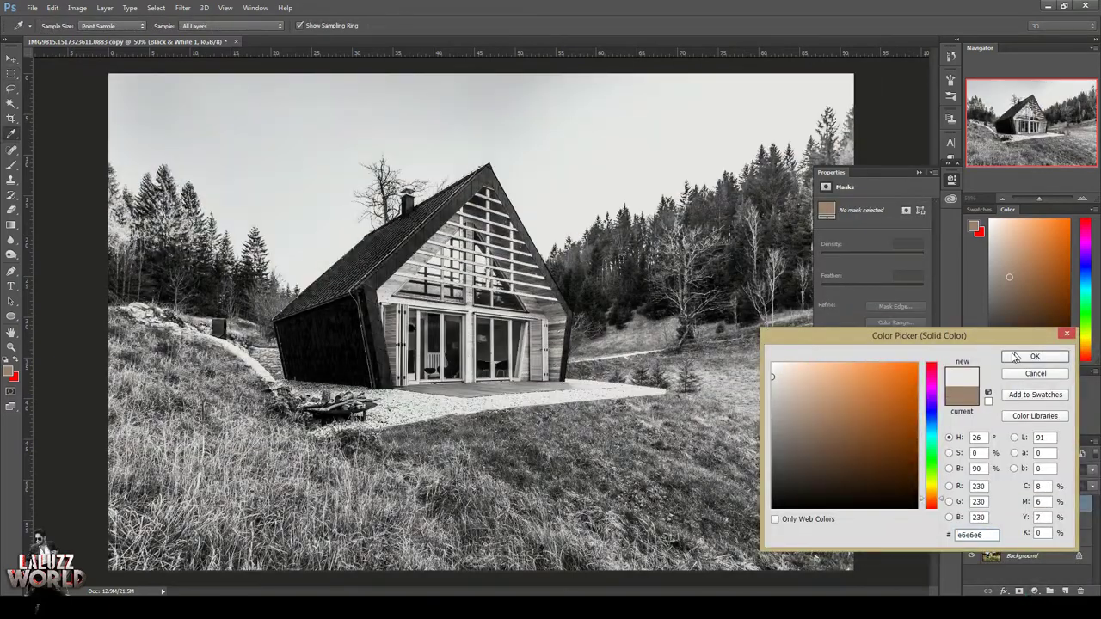
click(1035, 356)
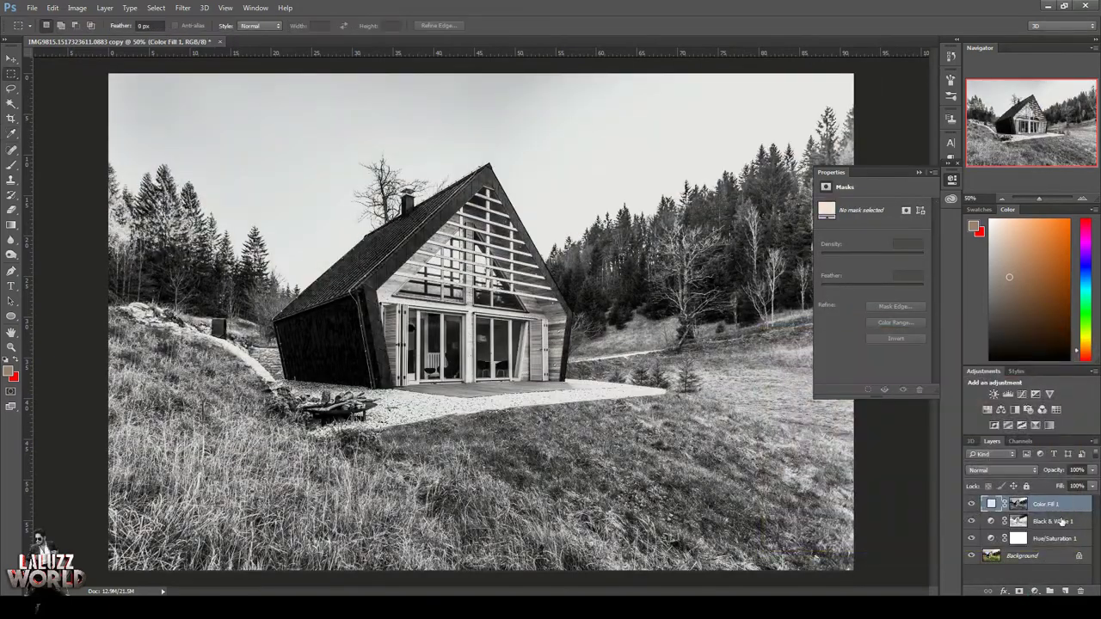
Step: Delete the Black & White 1 layer's mask and then the layer itself
click(1019, 521)
click(1080, 591)
click(516, 231)
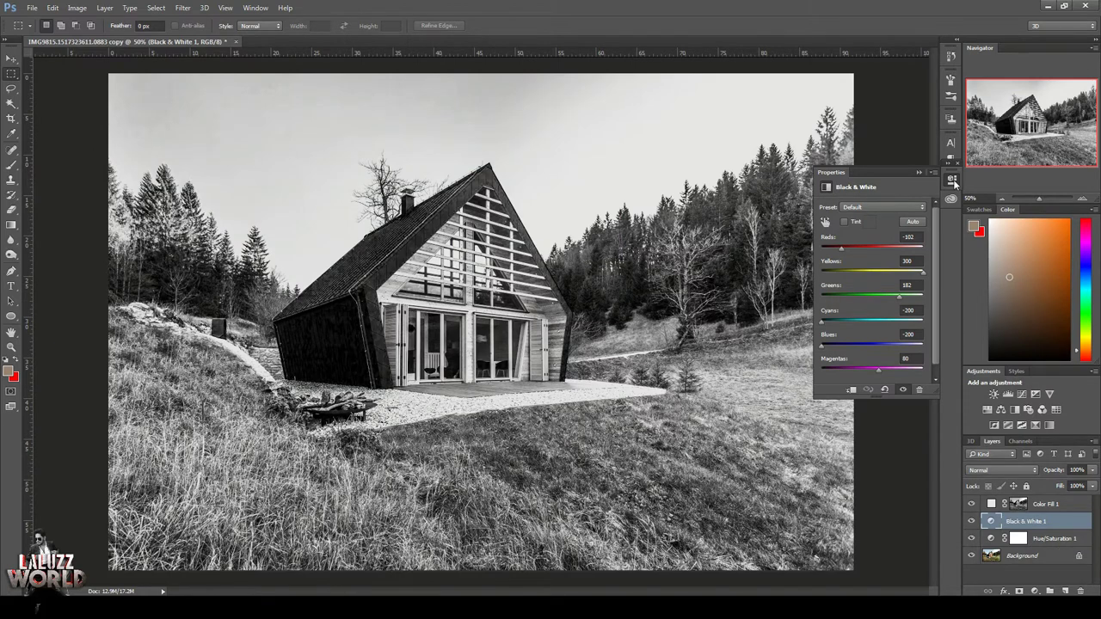
click(950, 179)
click(1082, 591)
click(511, 228)
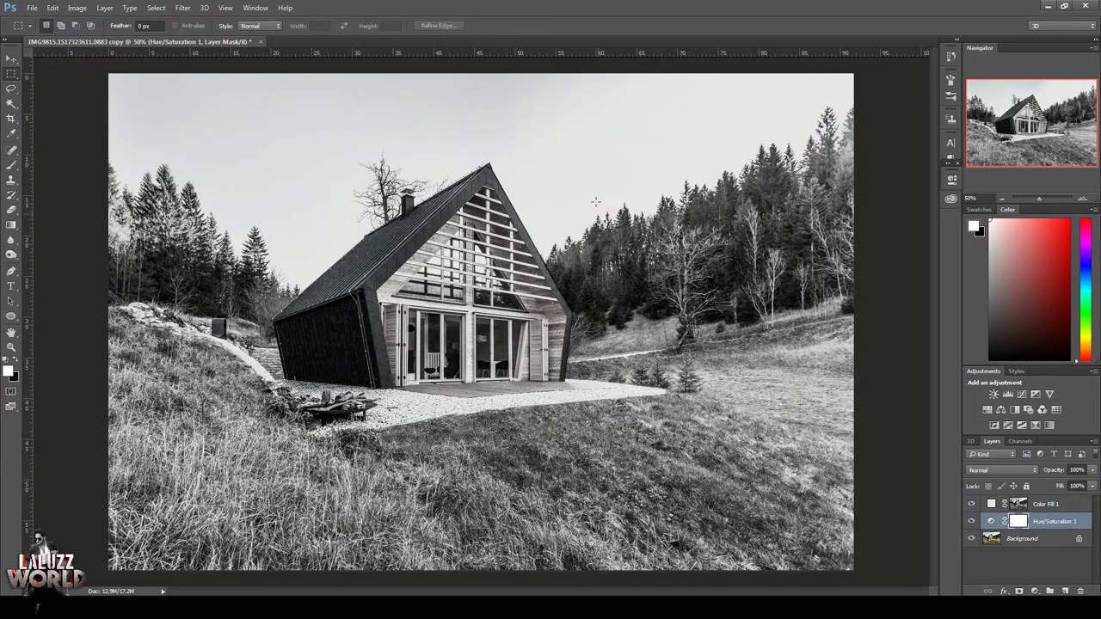
Step: Toggle Hue/Saturation 1 to compare, select Color Fill 1 and zoom out
click(971, 522)
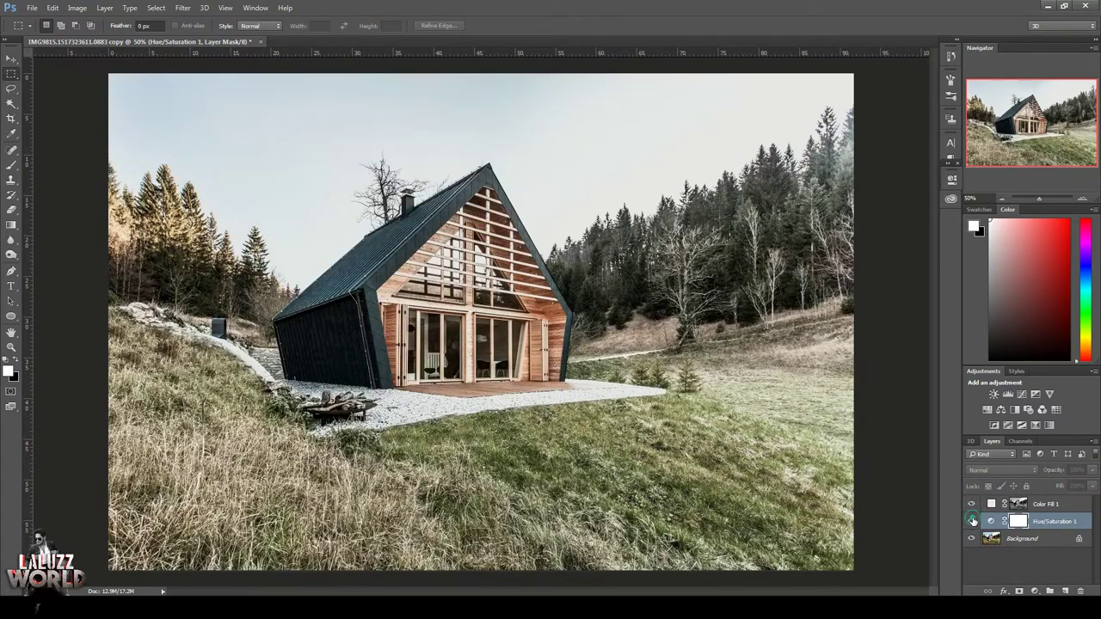
click(971, 521)
click(1055, 505)
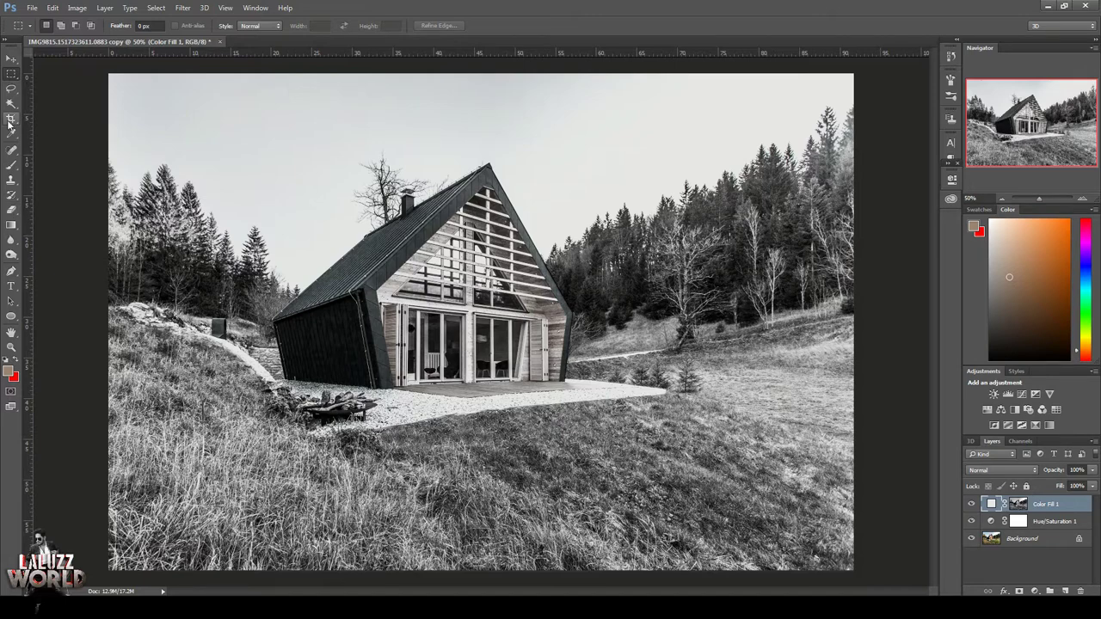
key(ctrl+minus)
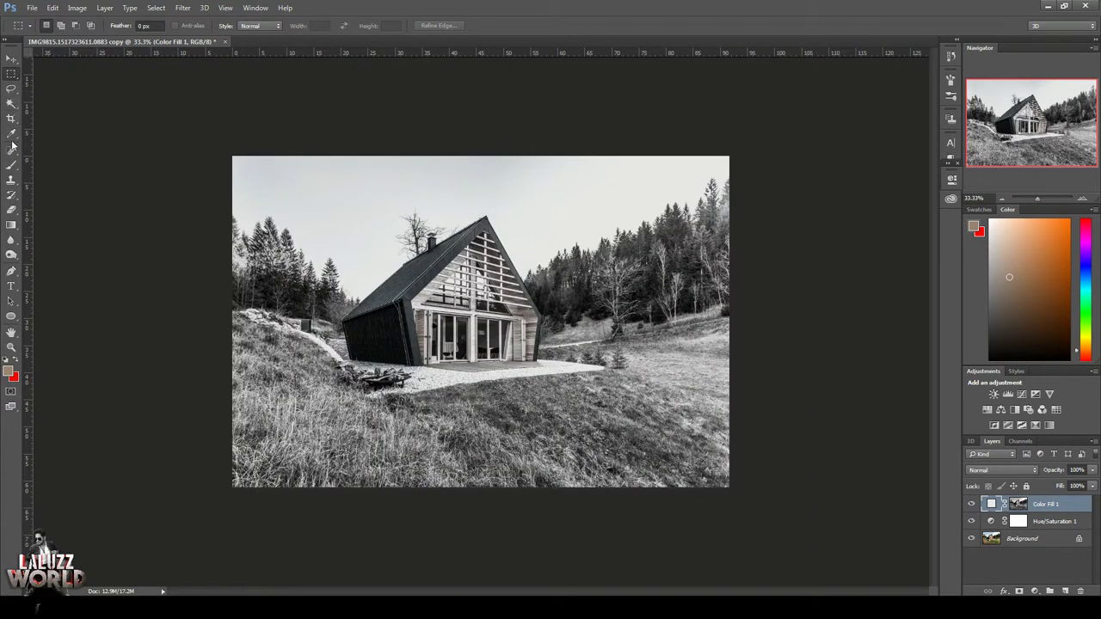
Step: Lasso-select the lower-left hillside along the hill edge
right_click(11, 88)
click(52, 84)
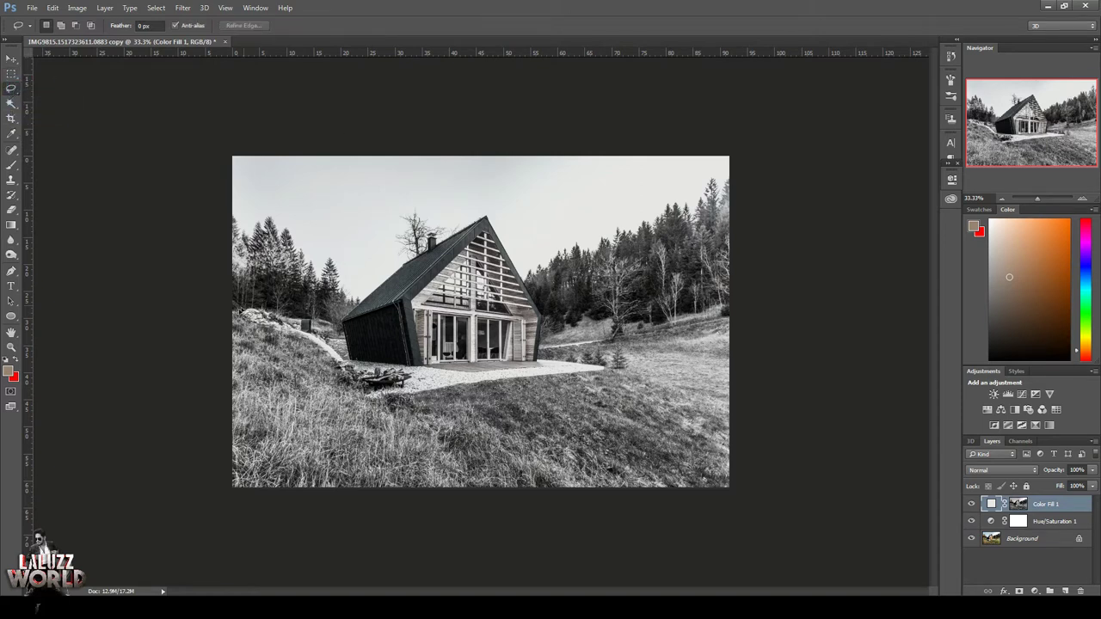
drag(237, 315, 436, 415)
drag(436, 415, 119, 323)
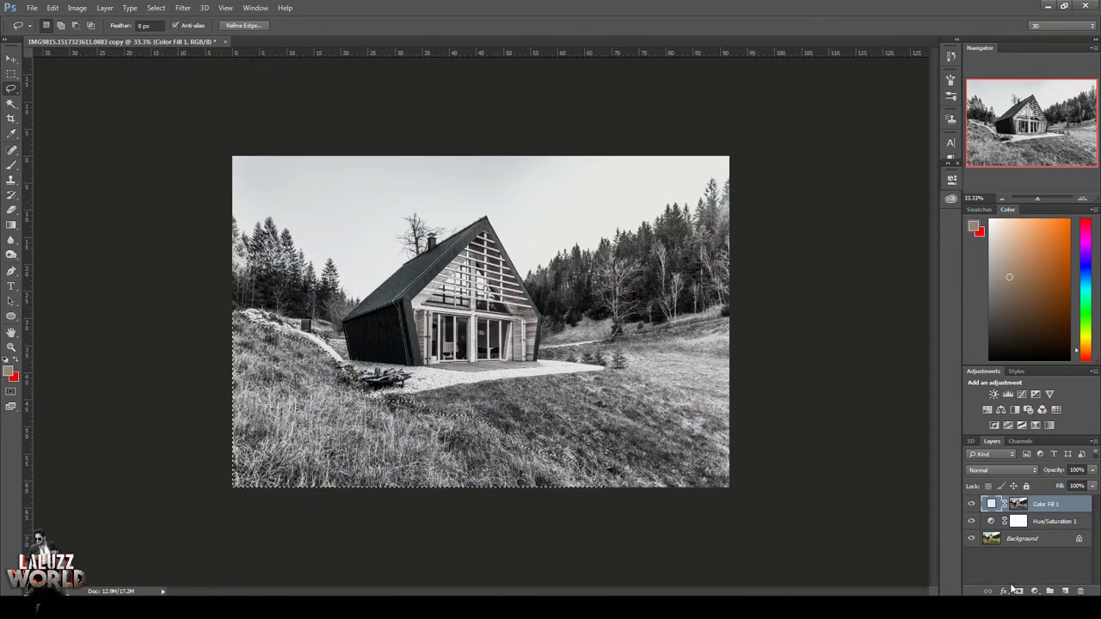
Step: Fill the selection with a light grey #dedede Solid Color layer
click(1034, 590)
click(1015, 344)
drag(779, 388, 764, 383)
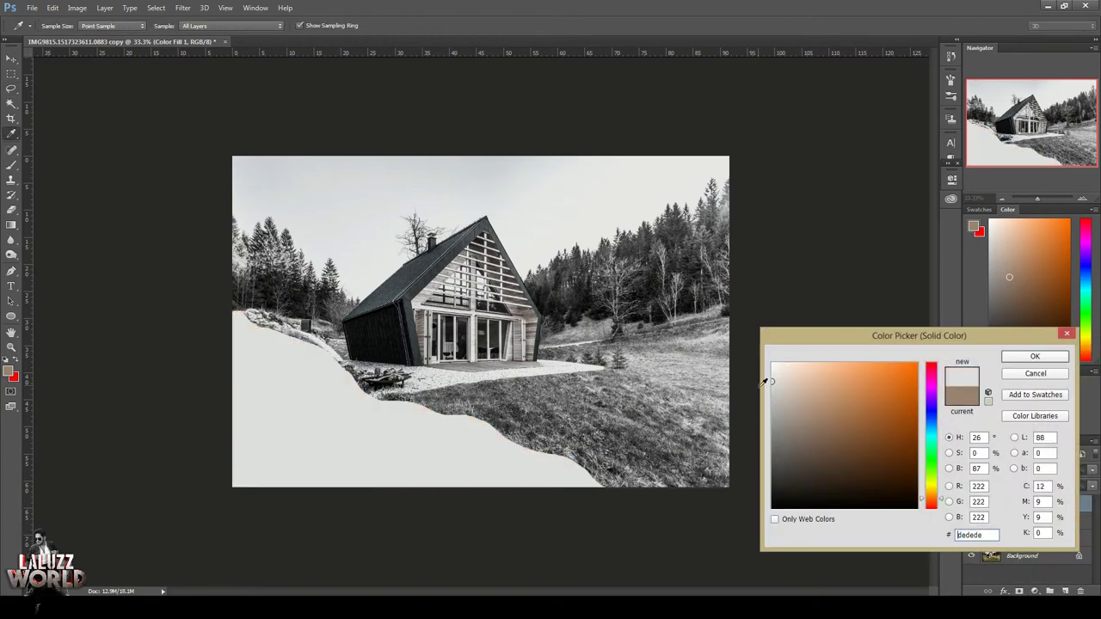
click(1045, 359)
key(ctrl+plus)
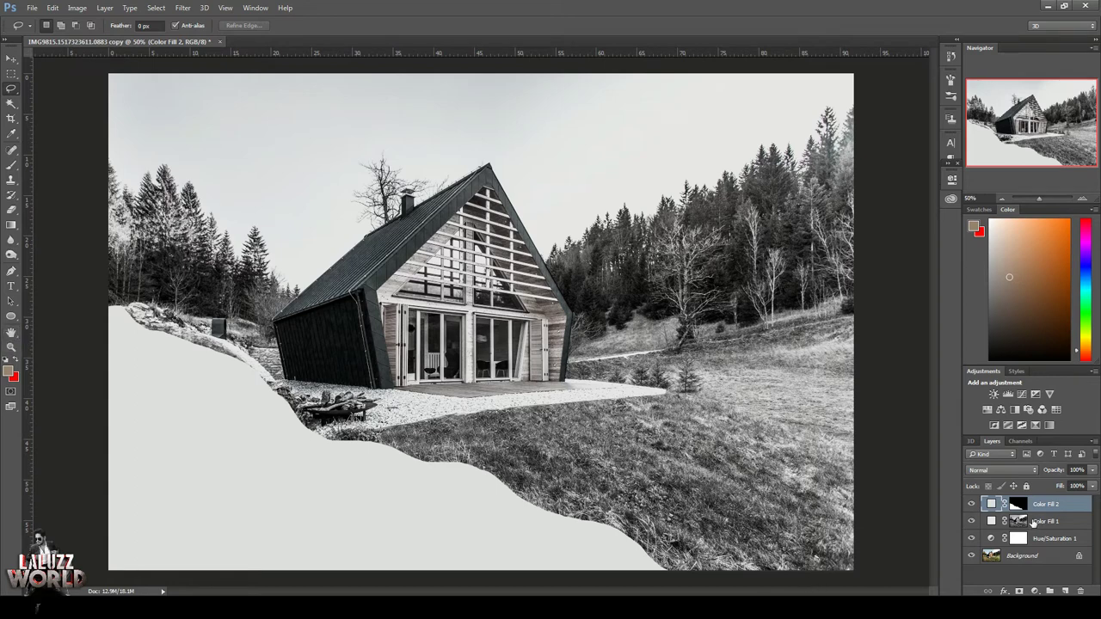
Step: Add Bevel & Emboss with greater depth and size, enabling Contour and Texture
click(1003, 591)
click(1027, 468)
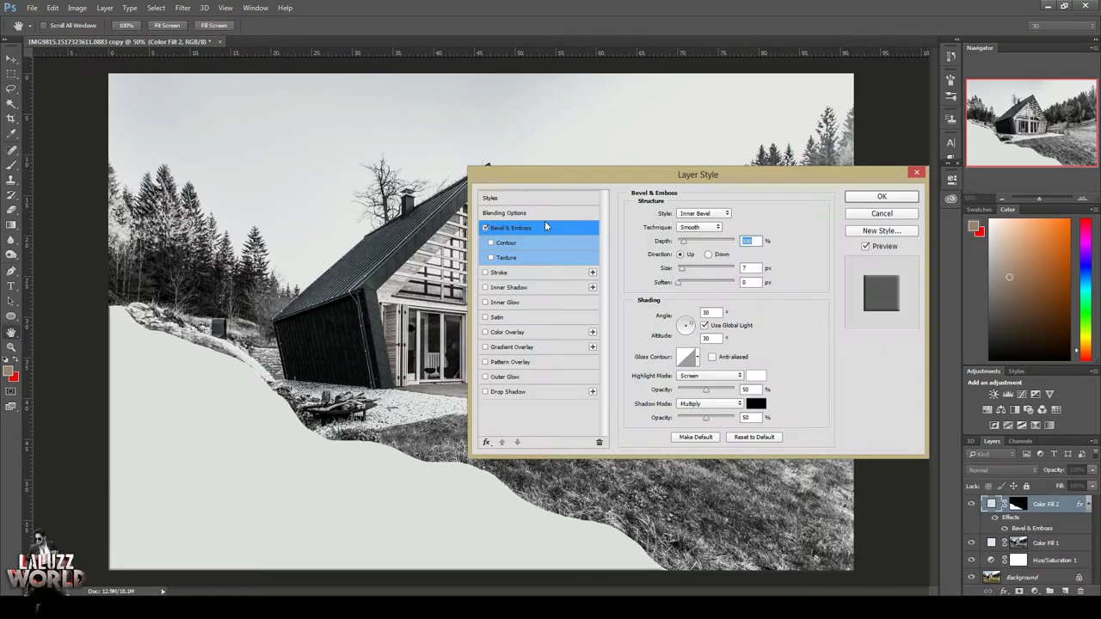
mouse_move(694, 242)
mouse_down()
mouse_move(684, 269)
mouse_move(705, 241)
mouse_up()
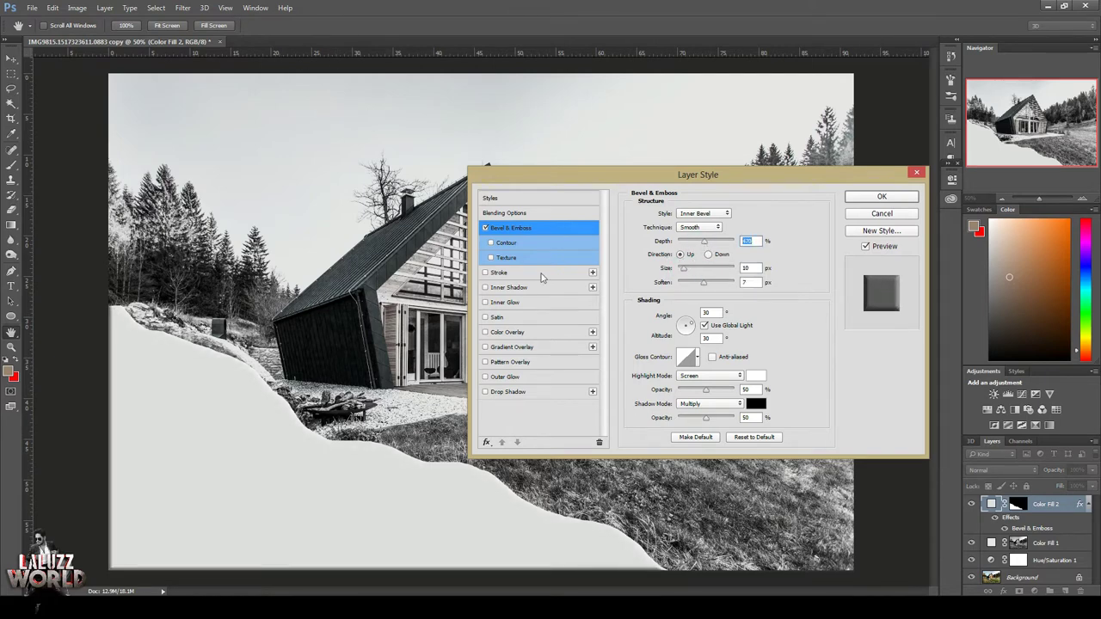
click(490, 242)
click(490, 257)
Step: Use a rough Artist Surfaces texture at 295% scale with lower depth
click(693, 225)
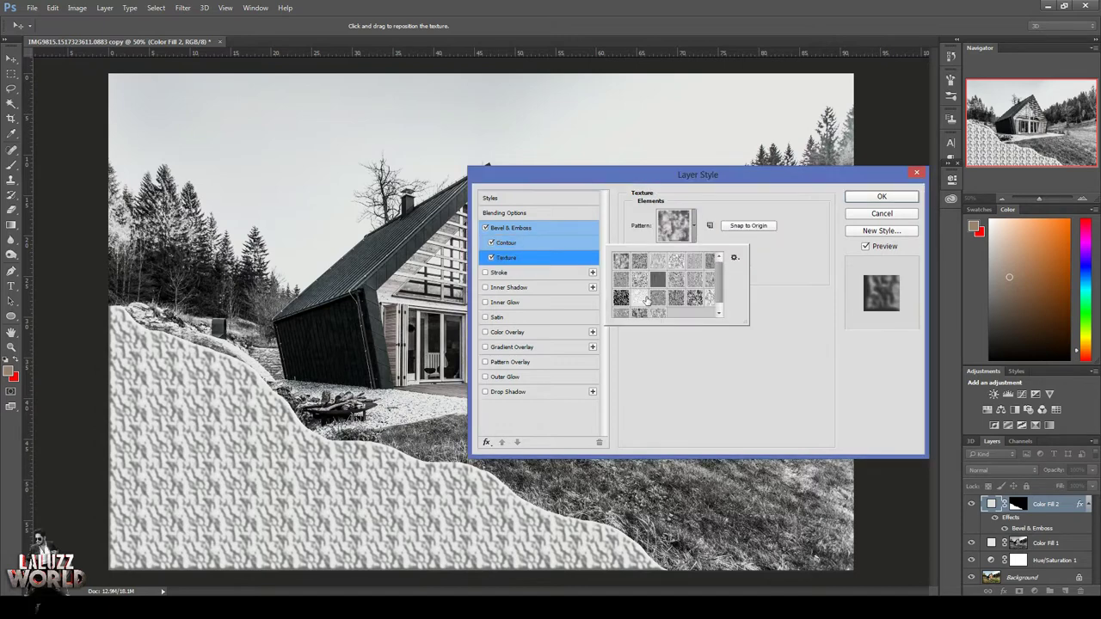
click(644, 301)
click(734, 257)
click(774, 401)
click(515, 231)
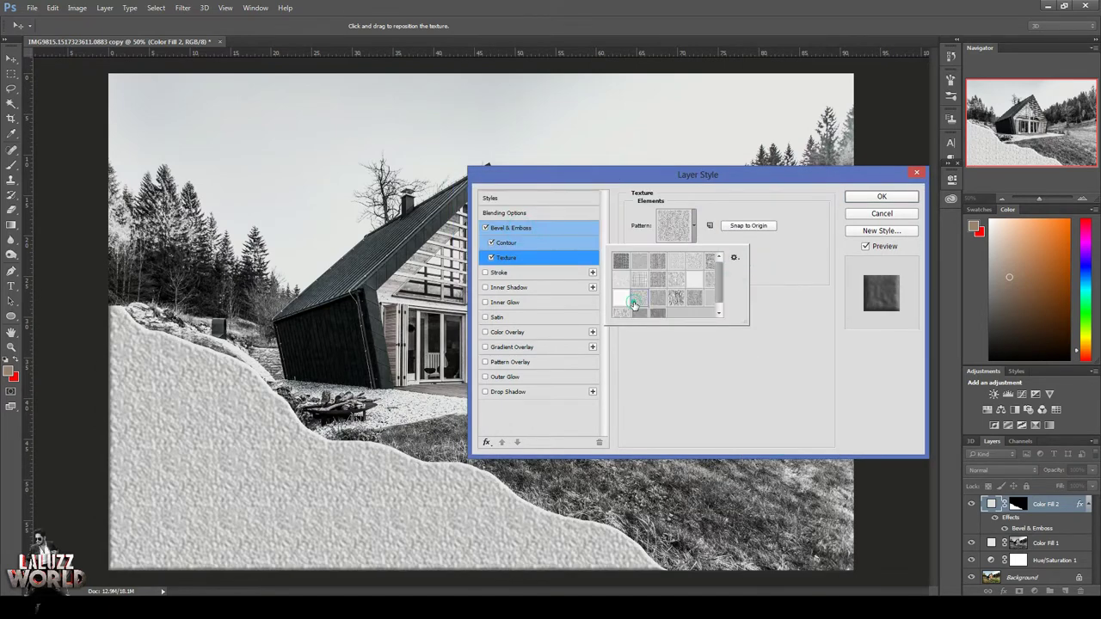
click(634, 301)
click(769, 262)
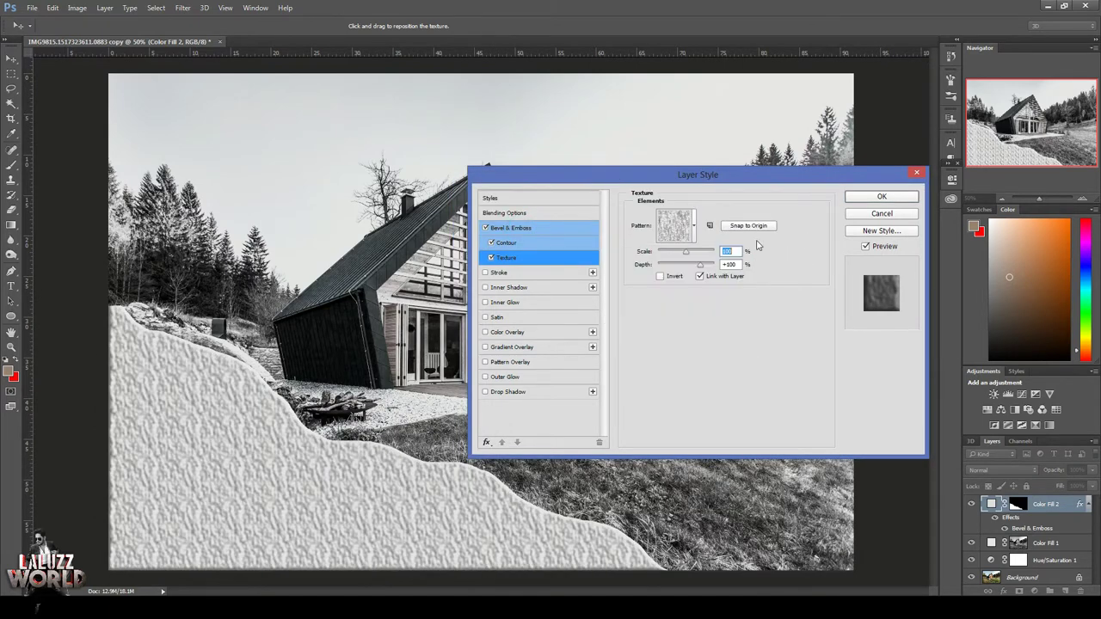
drag(691, 258, 685, 272)
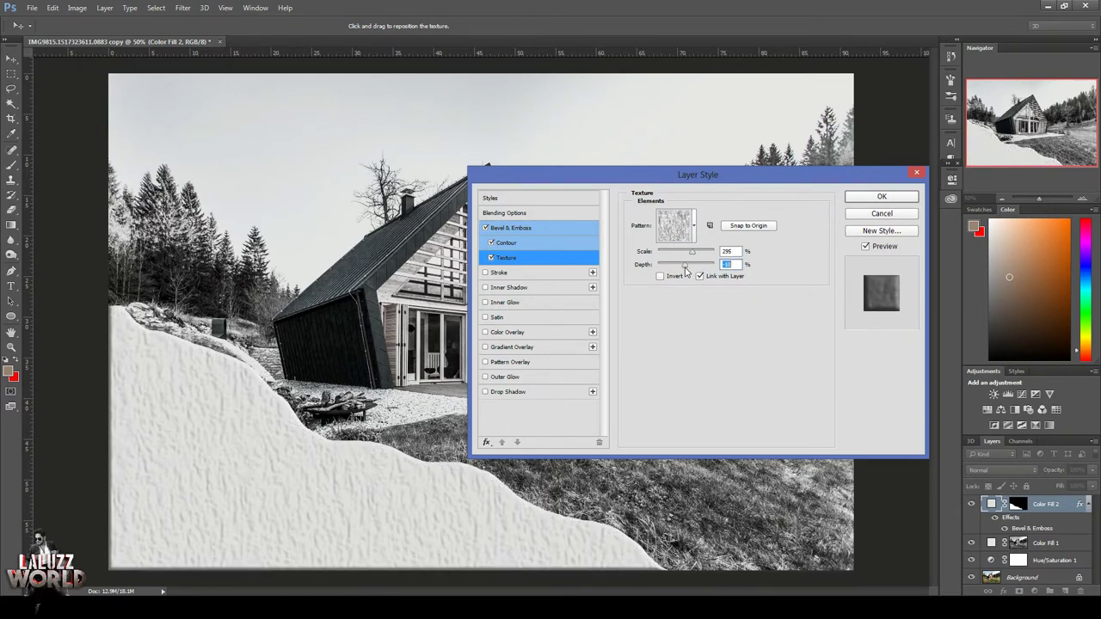
click(882, 196)
Step: Convert Color Fill 2's bevel effect into separate layers
key(ctrl+minus)
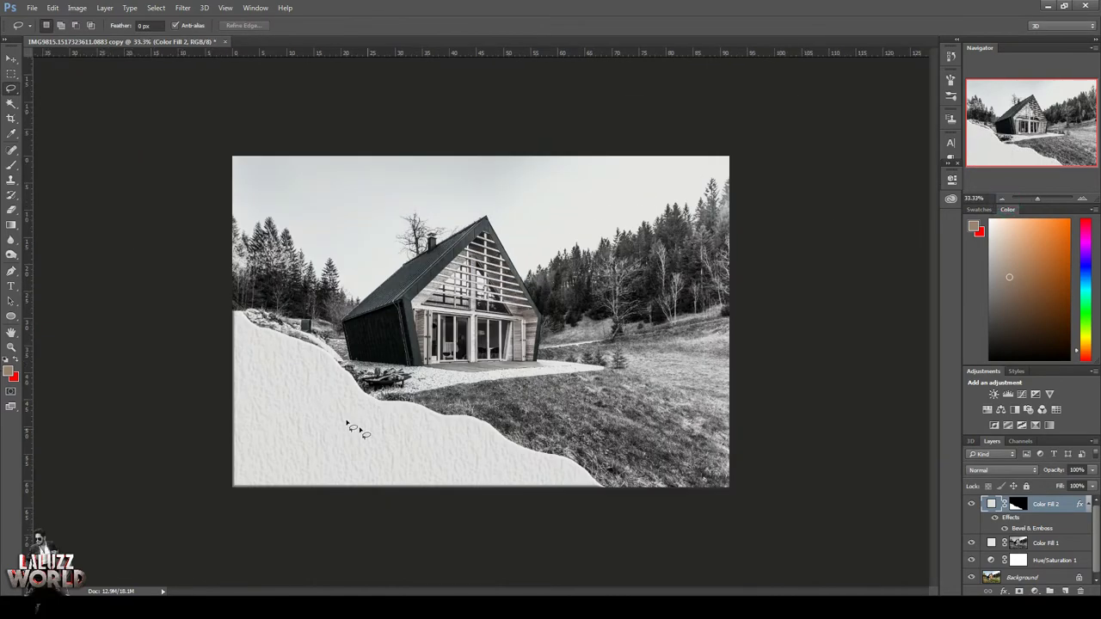
key(v)
right_click(1079, 504)
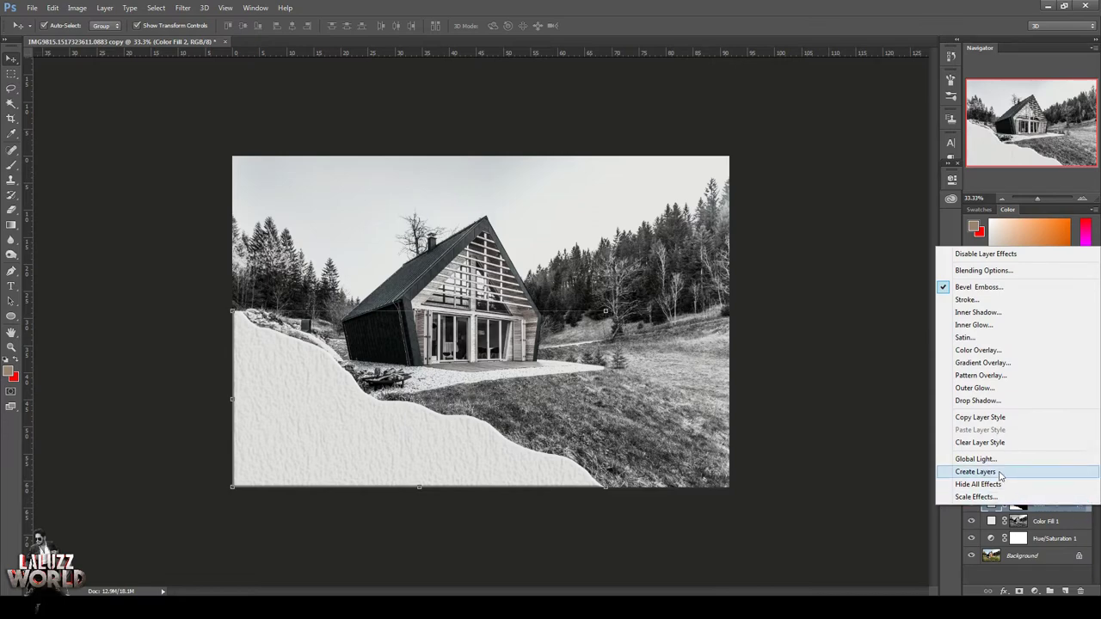
click(1068, 474)
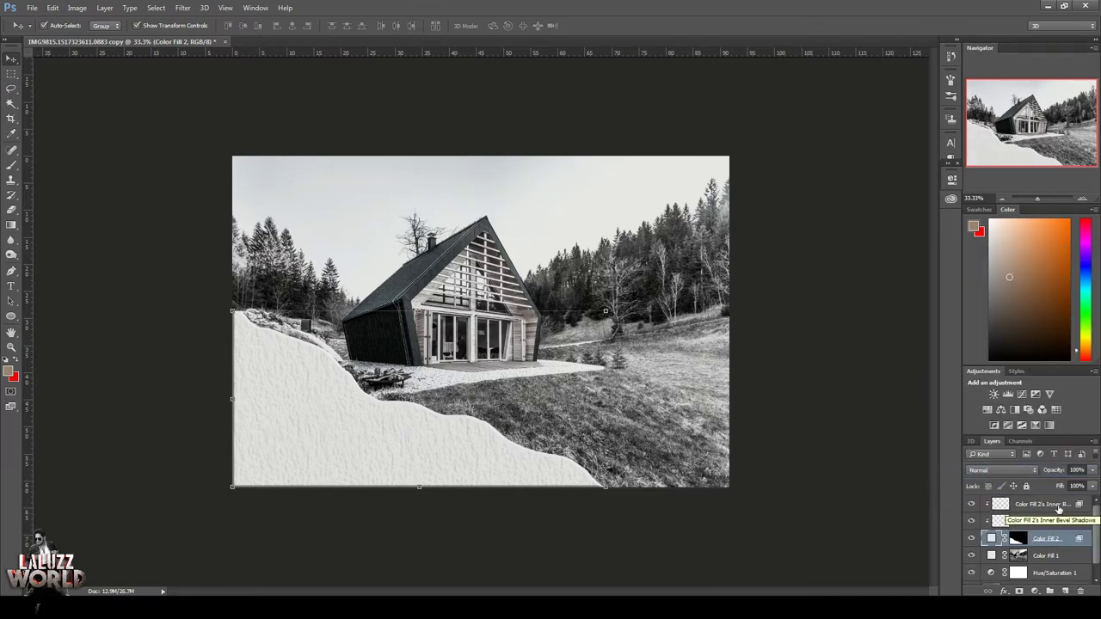
Step: Merge the two Inner Bevel layers into one bevel-shadow layer
click(1041, 505)
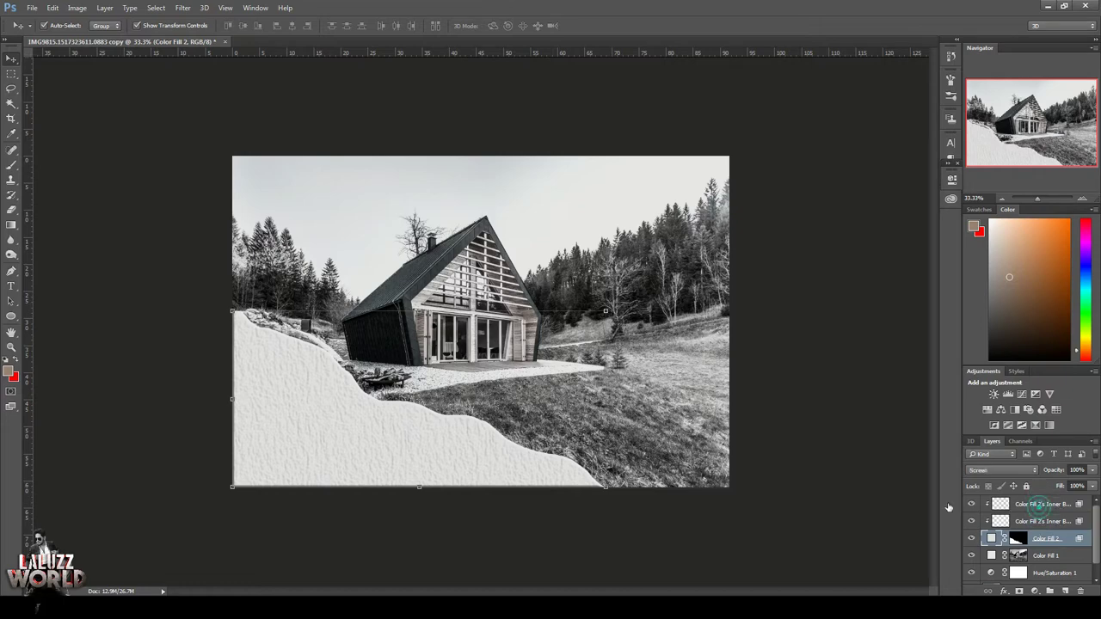
right_click(1043, 524)
click(916, 417)
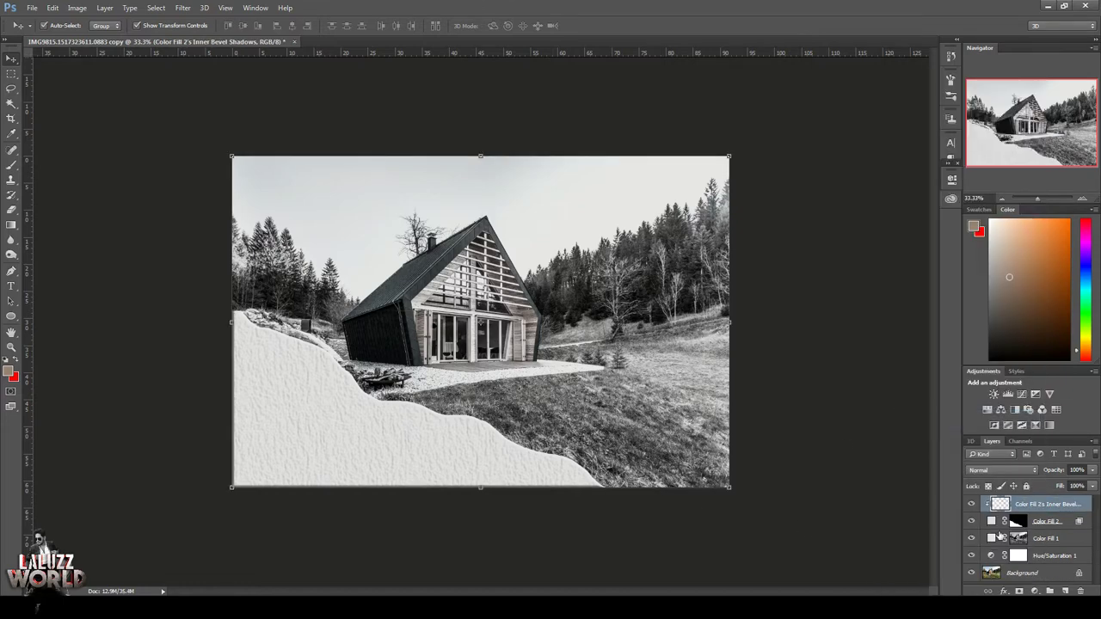
right_click(334, 419)
click(53, 8)
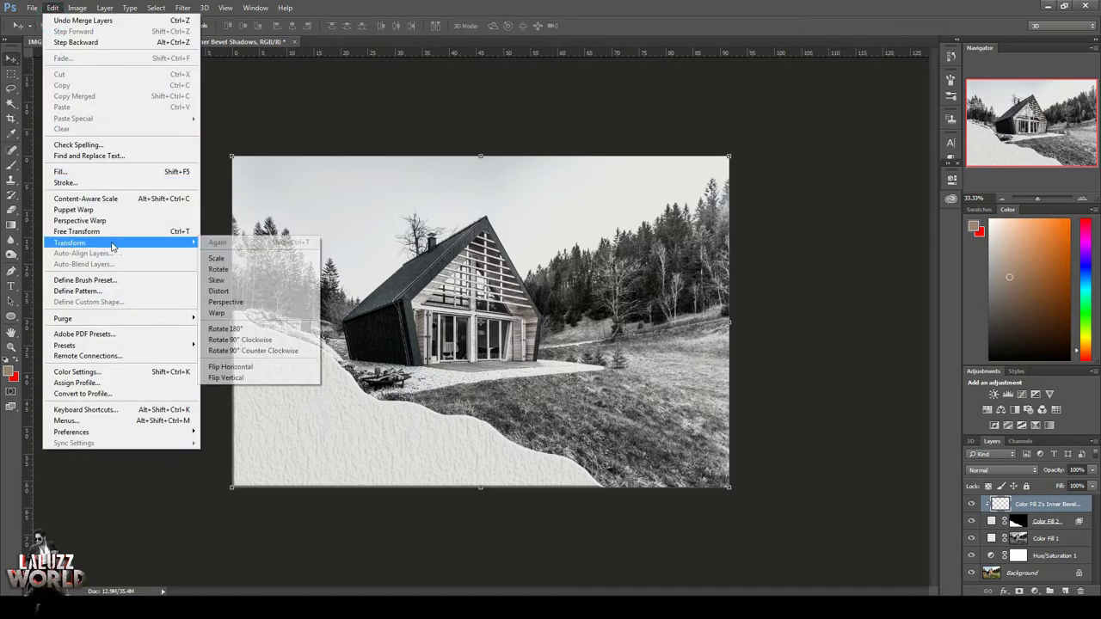
Step: Scale the bevel-shadow layer and warp its bottom edge over the slope
click(216, 258)
drag(231, 487, 204, 499)
drag(384, 446, 394, 437)
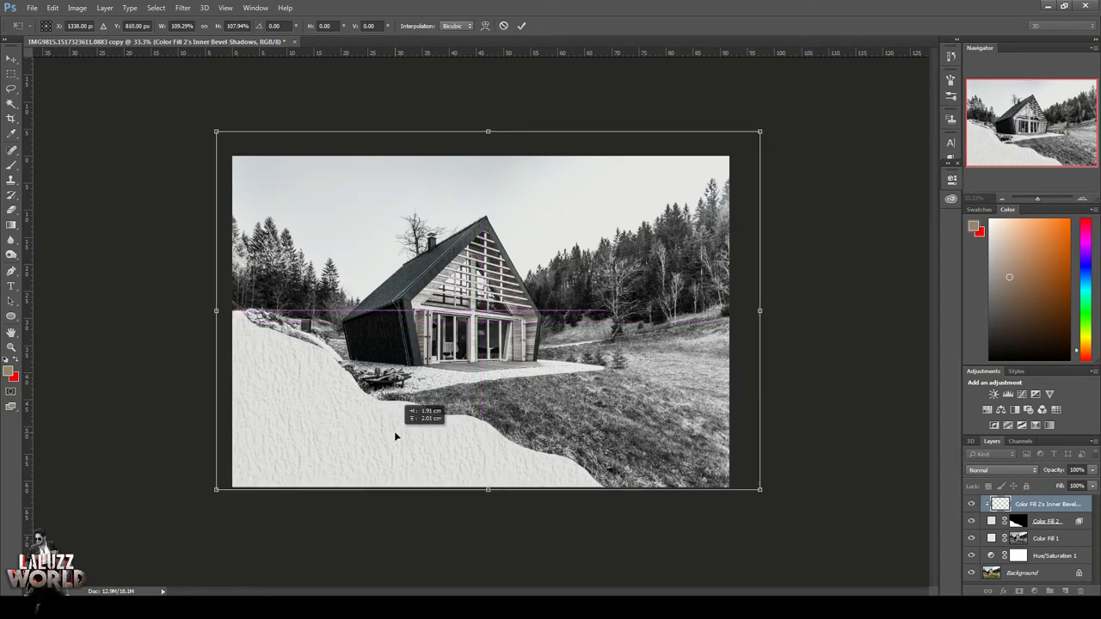
right_click(304, 431)
click(334, 322)
mouse_move(331, 380)
mouse_down()
mouse_move(359, 428)
mouse_move(369, 422)
mouse_move(277, 377)
mouse_up()
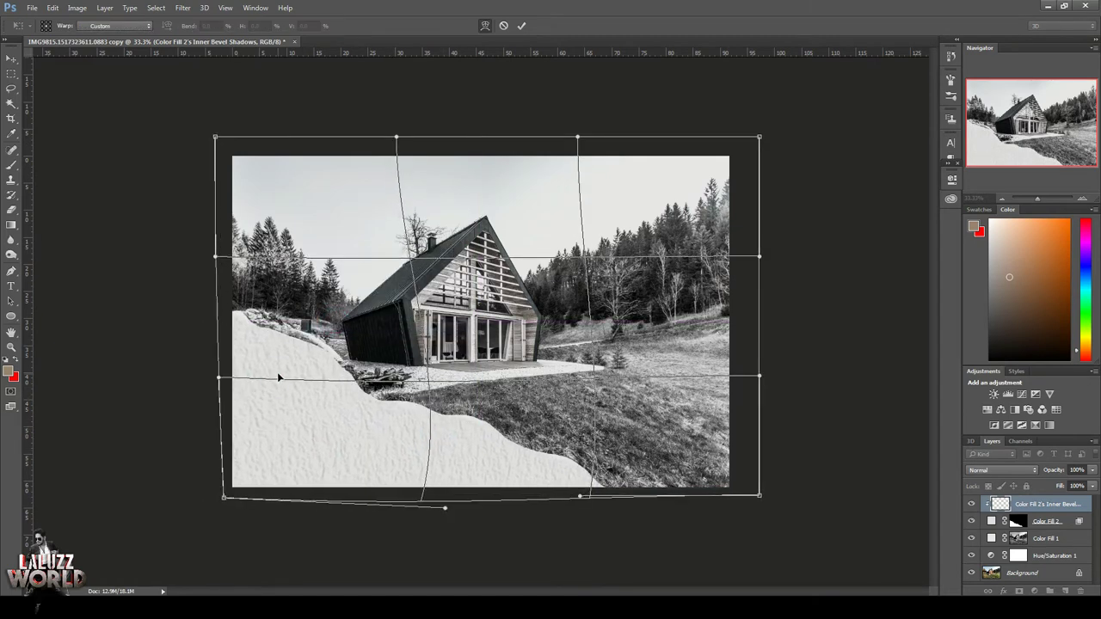
drag(469, 464, 442, 460)
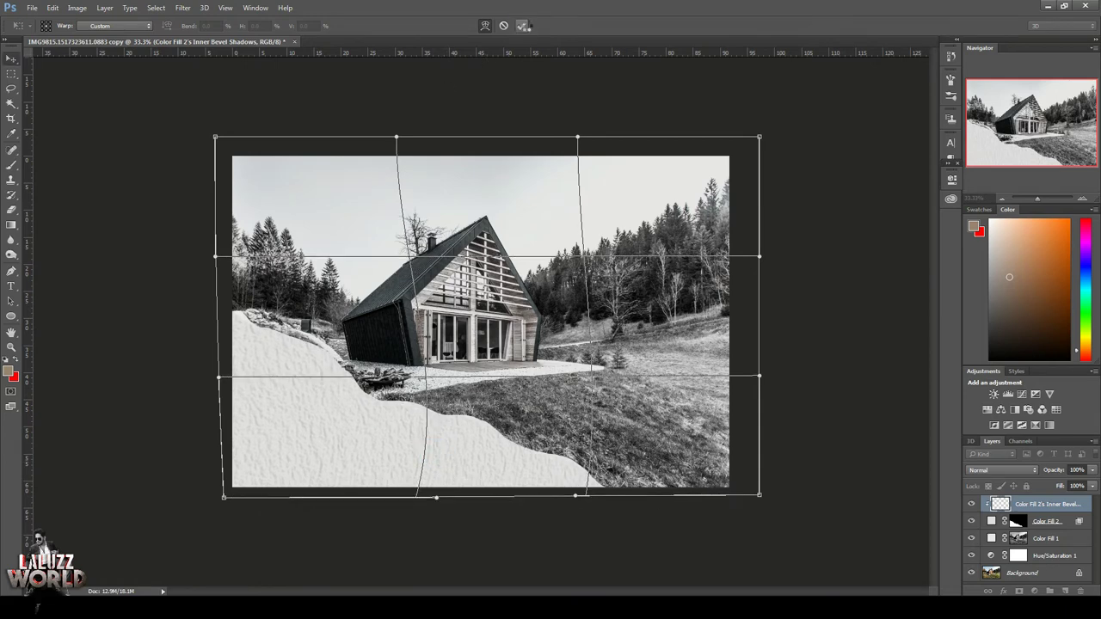
click(522, 25)
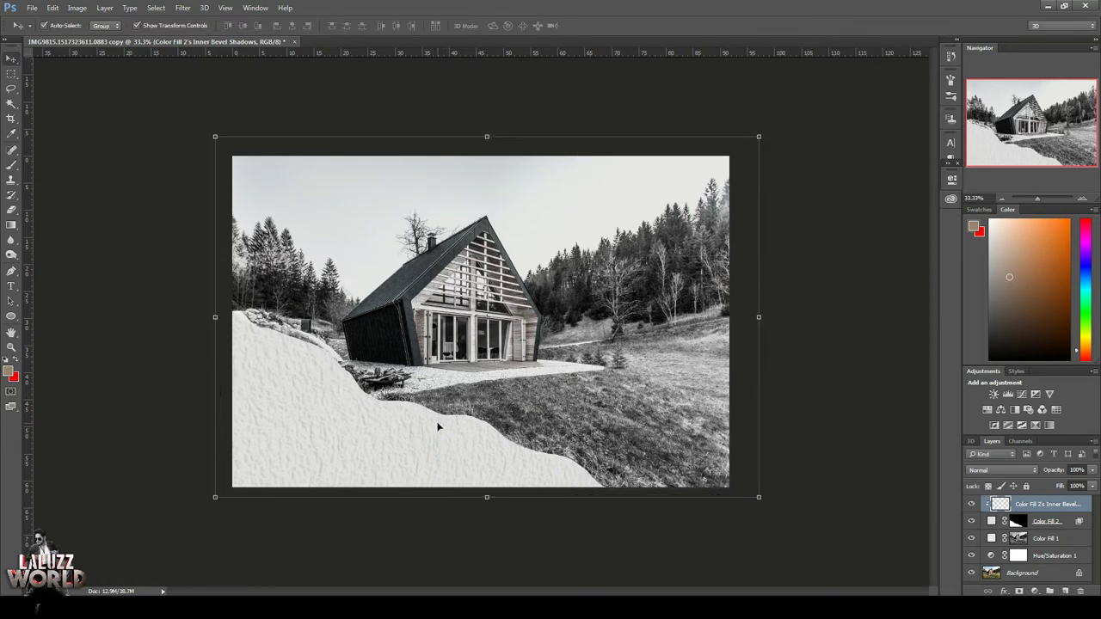
Step: Fine-tune the bevel layer's size with Free Transform to about 99.7% × 99.2%
click(441, 438)
click(1063, 508)
click(388, 460)
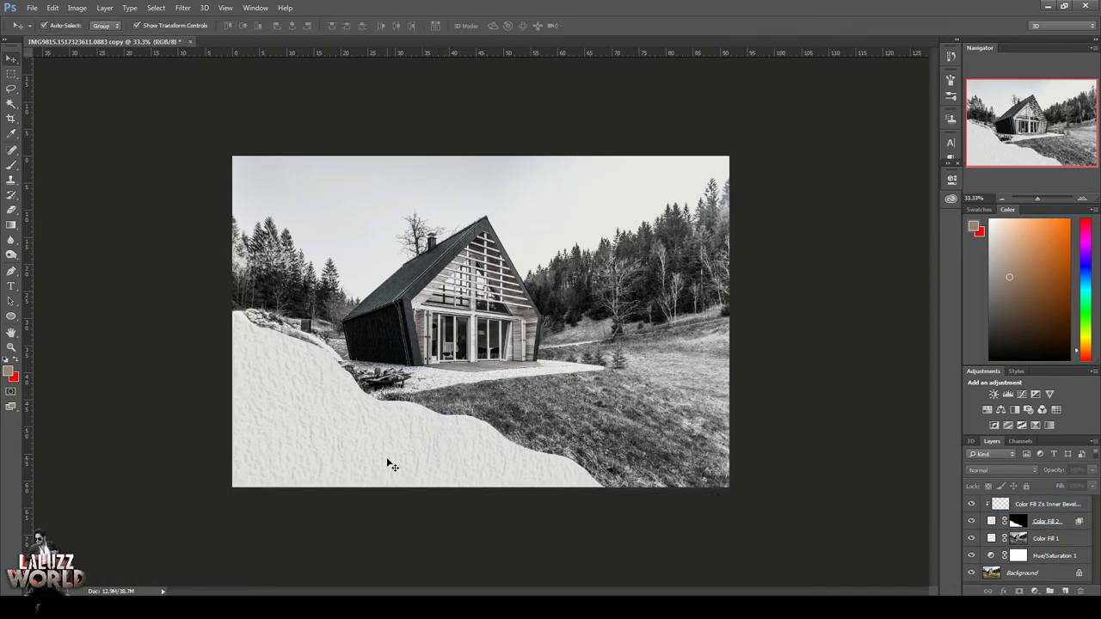
click(1067, 506)
click(611, 134)
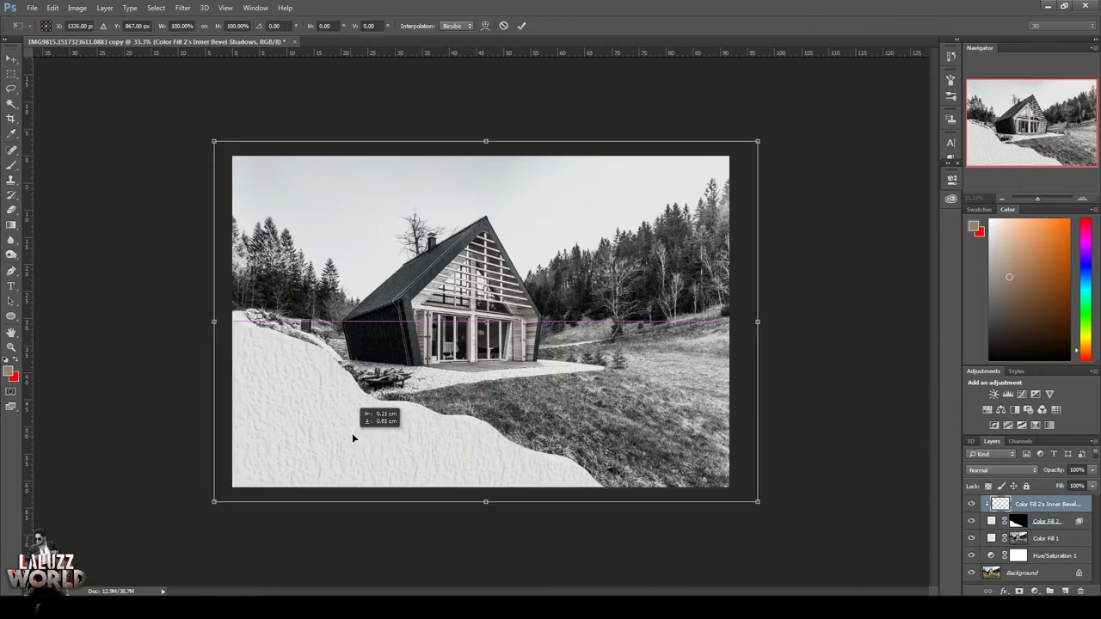
drag(221, 501, 218, 499)
double_click(346, 461)
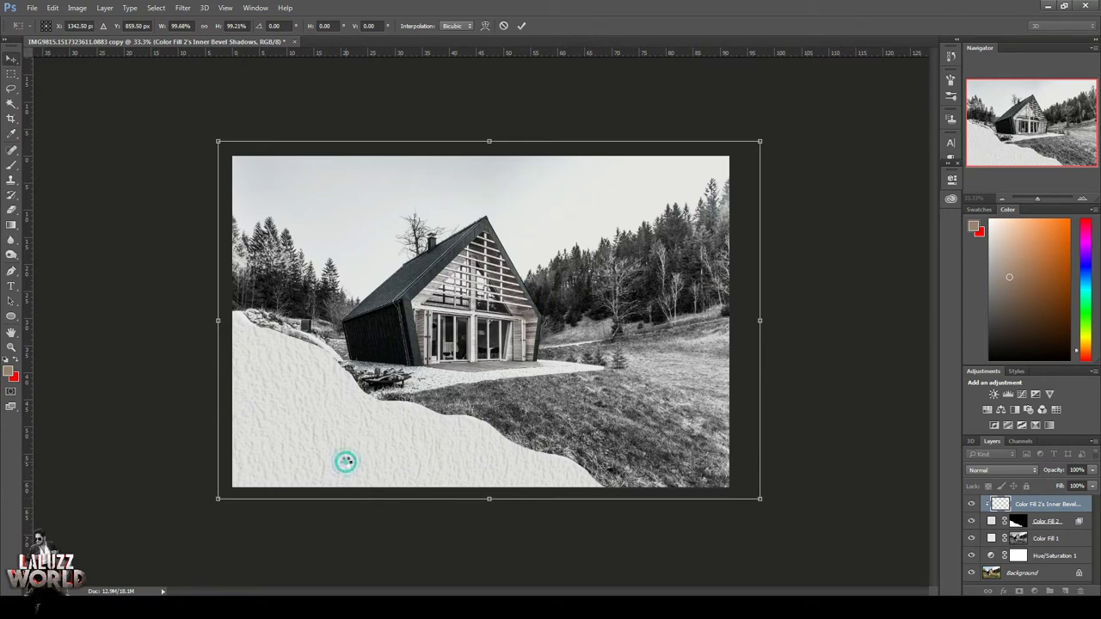
Step: Deselect the bevel layer and zoom in on the image
double_click(1063, 506)
click(860, 143)
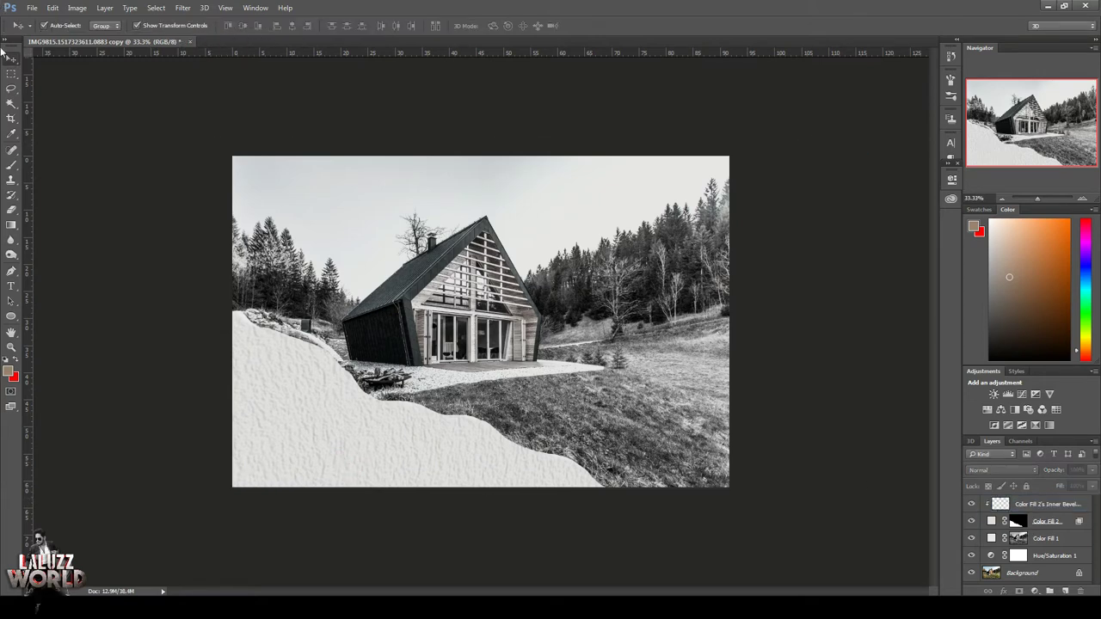
click(1082, 198)
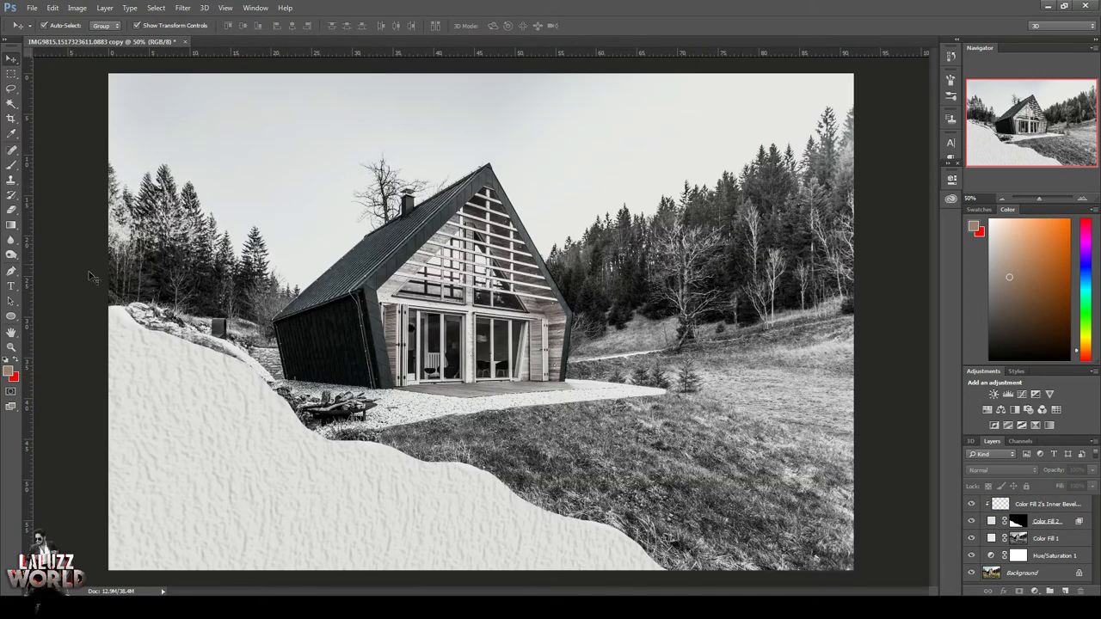
click(12, 165)
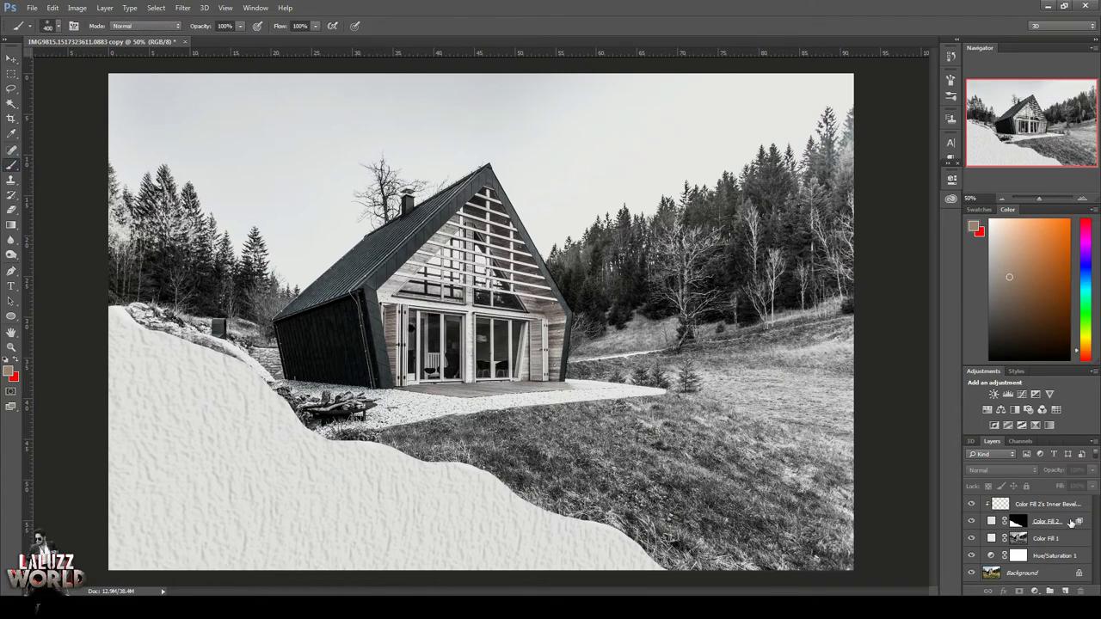
Step: Add a new empty layer on top with a near-white brush colour
click(1045, 504)
click(1064, 592)
click(57, 26)
click(535, 15)
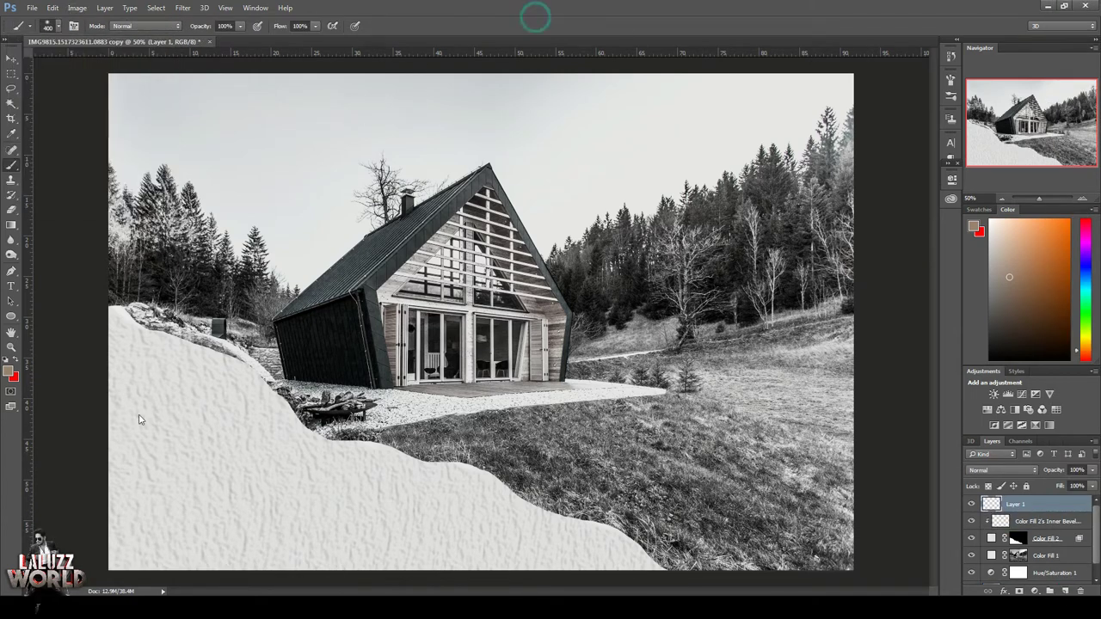
click(11, 369)
click(1033, 353)
Step: Paint soft white at the bottom right and grass strip, then lower the layer's fill
mouse_move(740, 481)
mouse_down()
mouse_move(824, 527)
mouse_move(568, 482)
mouse_move(633, 516)
mouse_move(468, 464)
mouse_move(659, 462)
mouse_move(752, 408)
mouse_move(852, 381)
mouse_up()
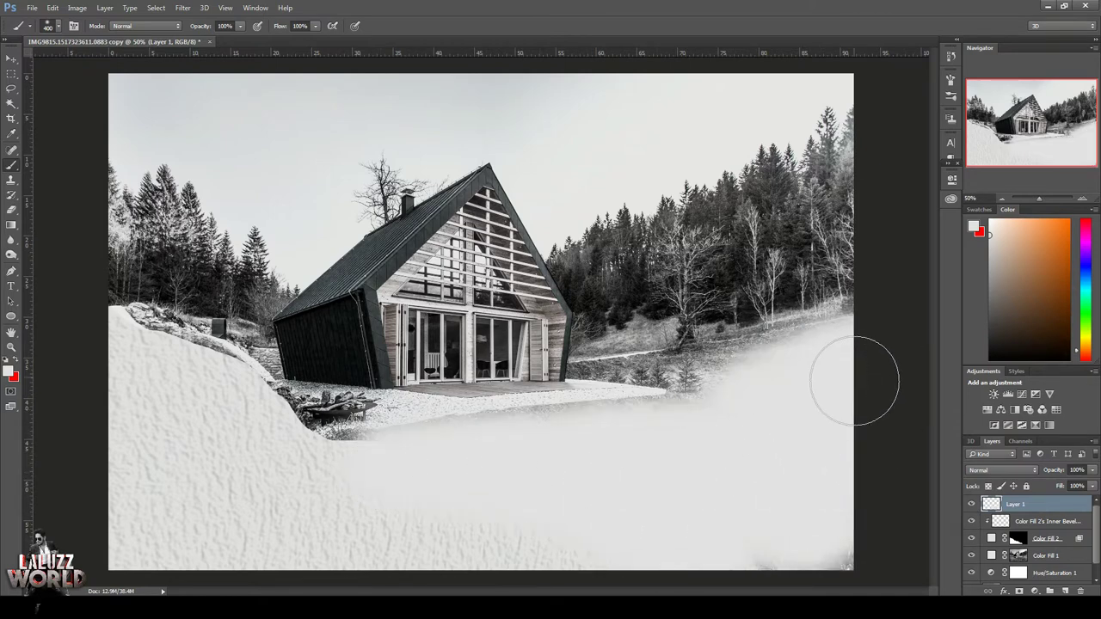
key(bracketleft)
key(bracketleft)
key(bracketleft)
mouse_move(757, 361)
mouse_down()
mouse_move(593, 370)
mouse_move(811, 332)
mouse_move(662, 364)
mouse_move(693, 392)
mouse_up()
click(1092, 486)
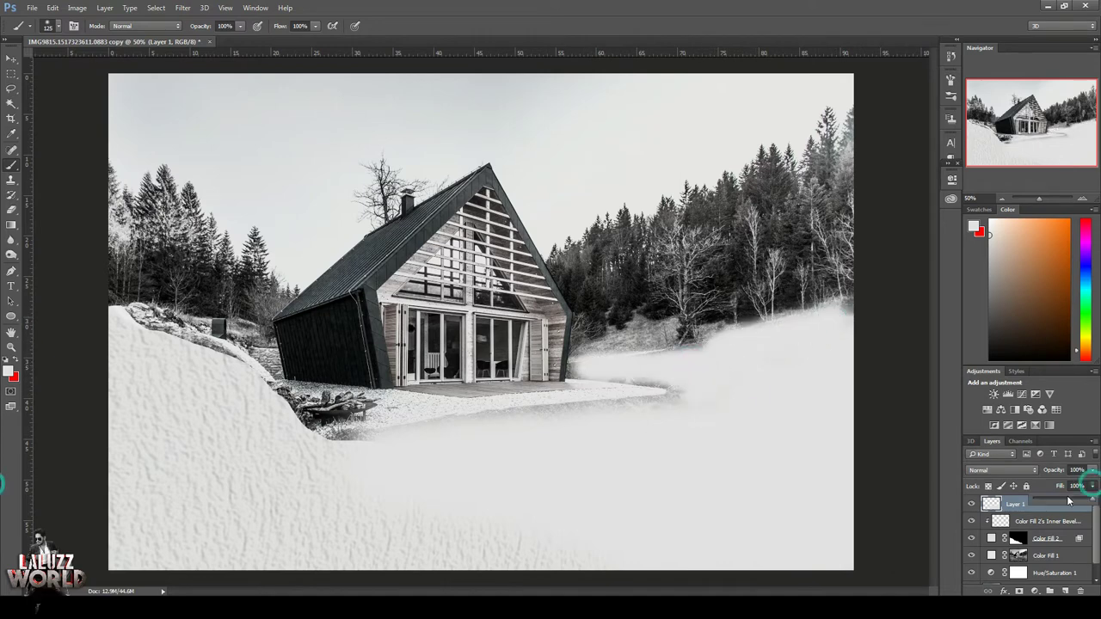
drag(1092, 499, 1053, 503)
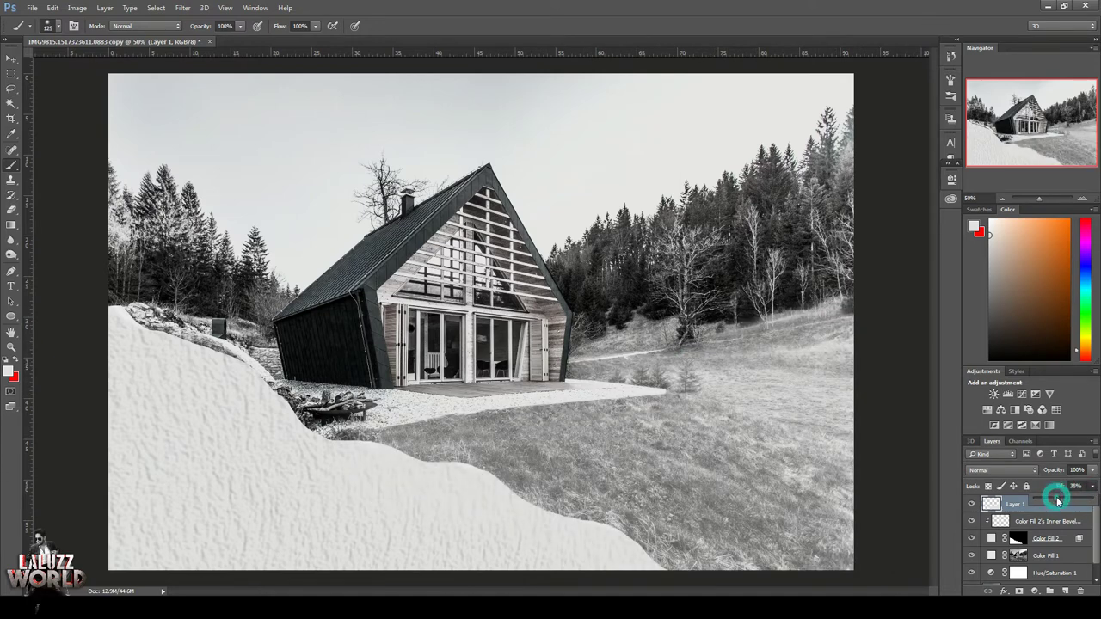
Step: Brush white over the dark trees around the cabin, path and upper left
mouse_move(632, 352)
mouse_down()
mouse_move(675, 331)
mouse_move(757, 336)
mouse_move(830, 224)
mouse_move(839, 159)
mouse_move(774, 206)
mouse_move(748, 275)
mouse_move(688, 258)
mouse_move(725, 199)
mouse_move(671, 267)
mouse_move(572, 267)
mouse_move(629, 251)
mouse_move(647, 226)
mouse_move(740, 310)
mouse_move(847, 284)
mouse_move(831, 123)
mouse_move(768, 172)
mouse_up()
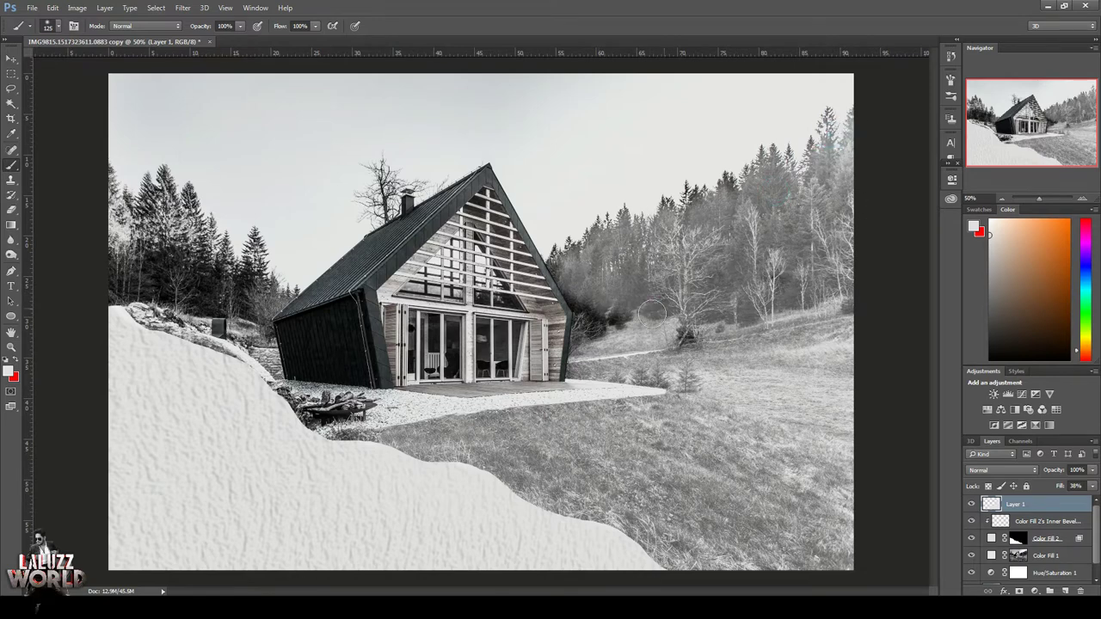
drag(590, 319, 578, 258)
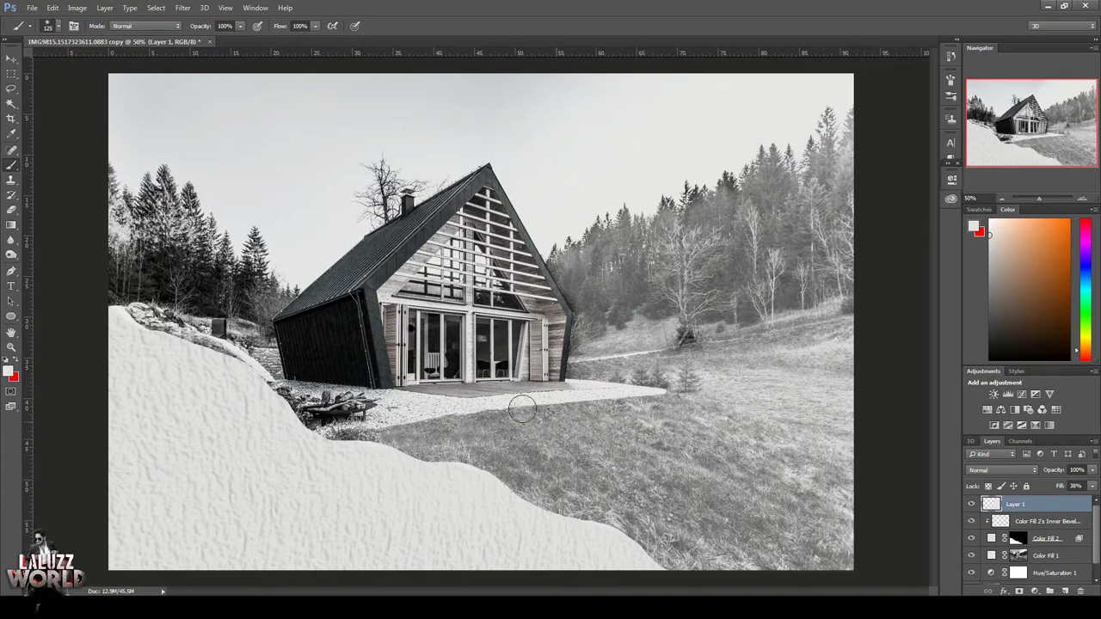
mouse_move(111, 289)
mouse_down()
mouse_move(181, 284)
mouse_move(249, 301)
mouse_move(246, 259)
mouse_move(111, 281)
mouse_up()
drag(594, 236, 564, 253)
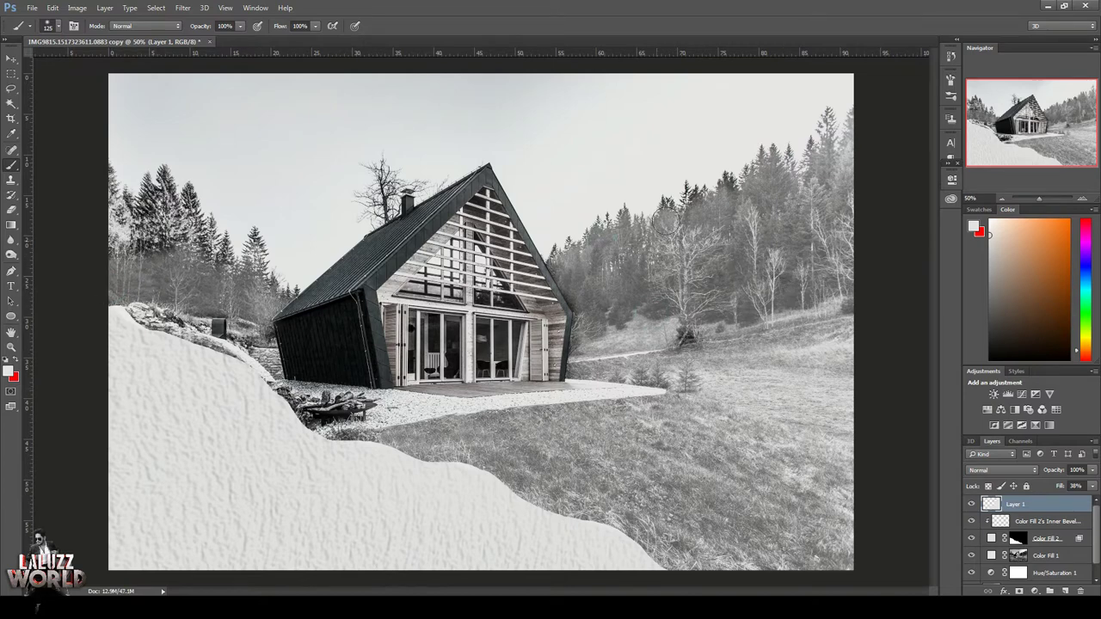
mouse_move(137, 215)
mouse_down()
mouse_move(163, 245)
mouse_move(213, 249)
mouse_move(262, 296)
mouse_up()
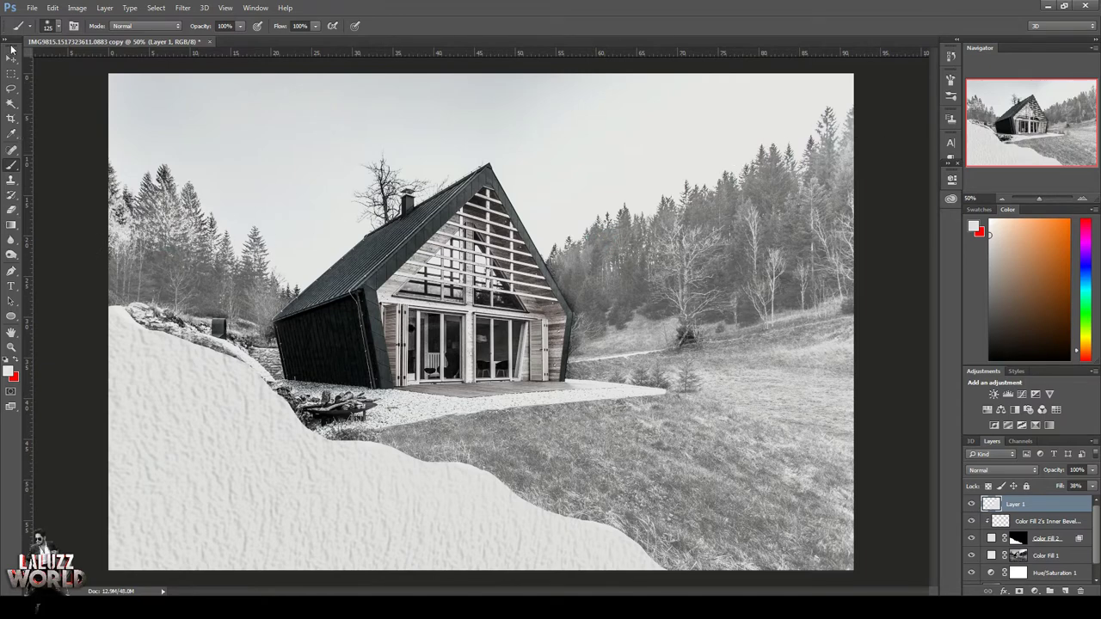
key(v)
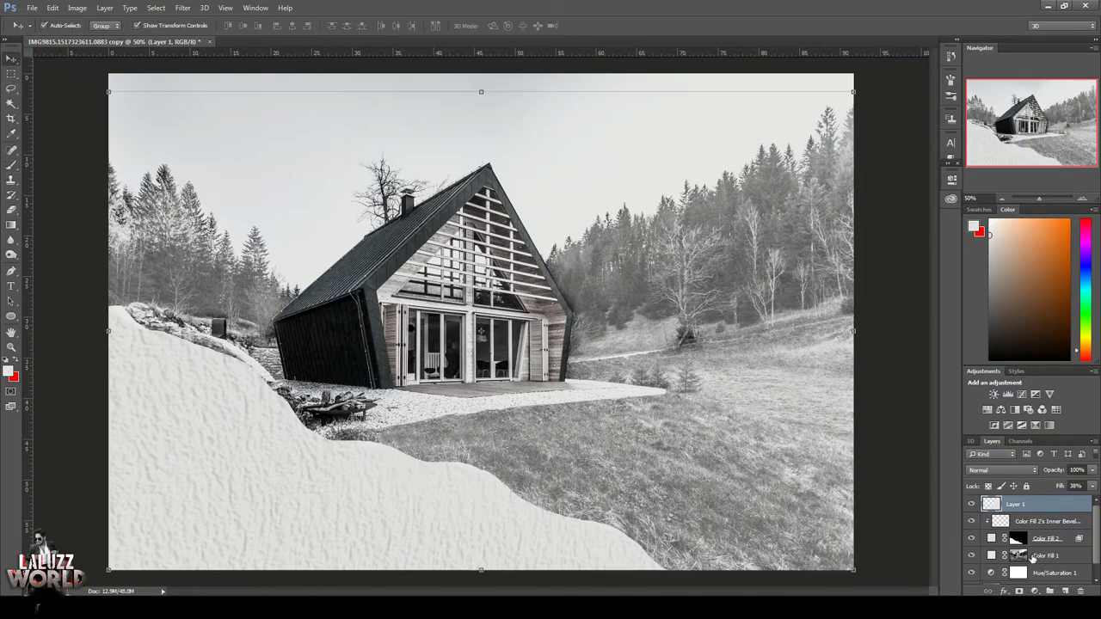
click(1050, 556)
click(972, 556)
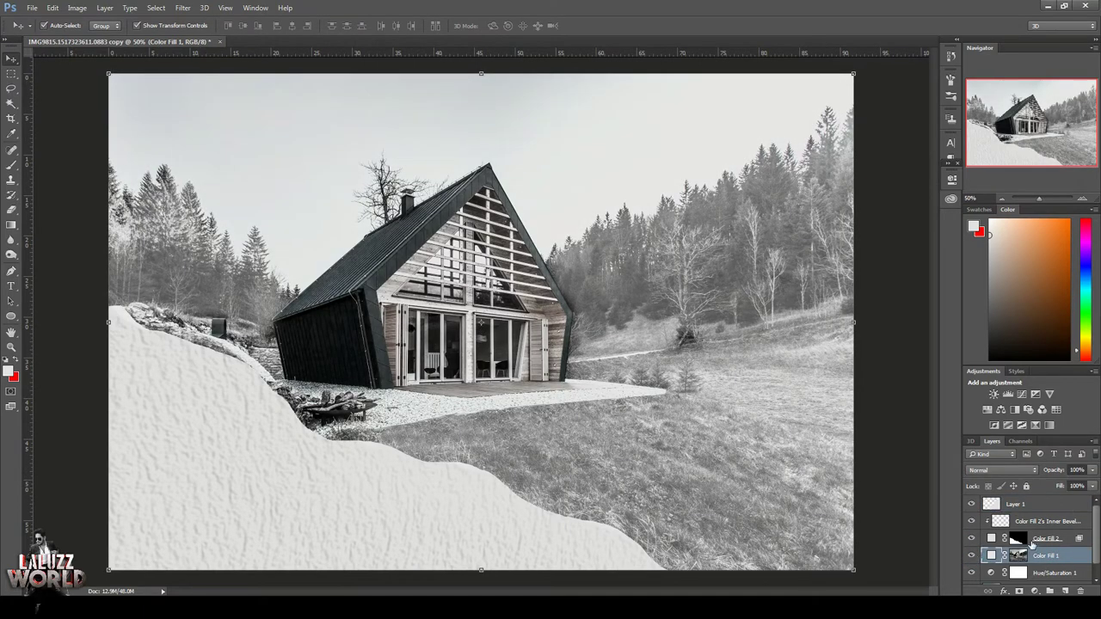
scroll(1032, 550, down, 1)
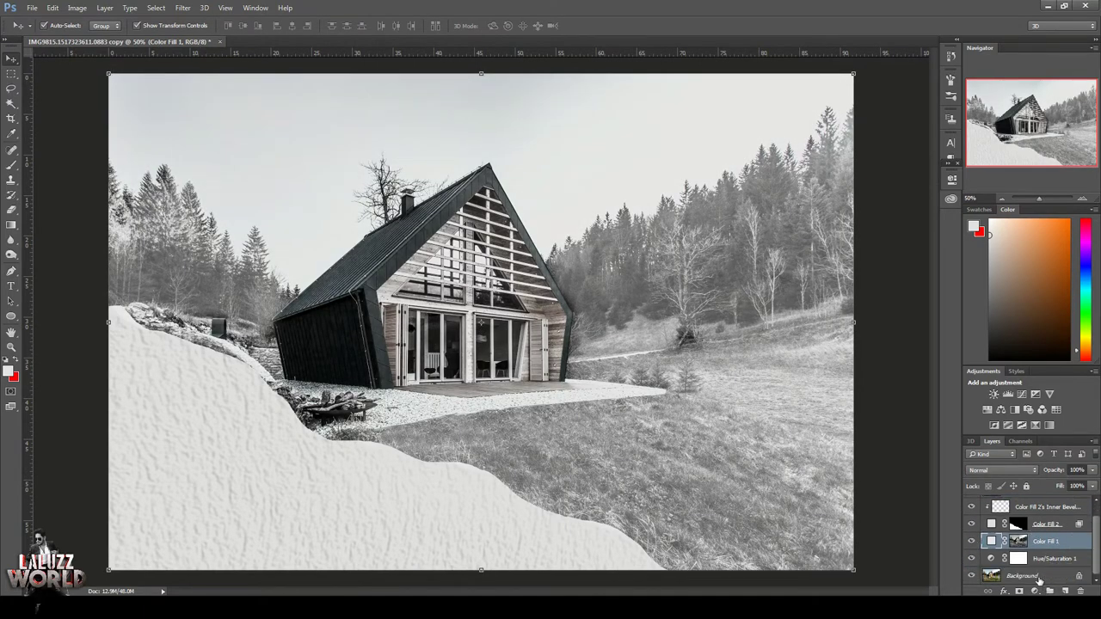
click(1045, 558)
click(1021, 441)
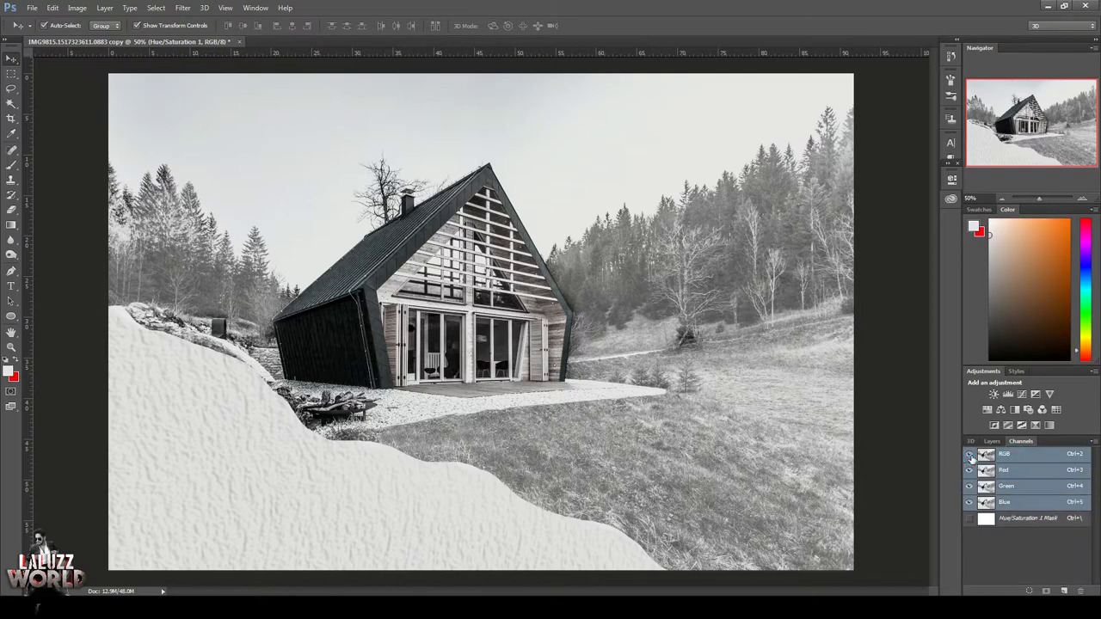
click(970, 503)
click(969, 503)
click(992, 441)
click(1055, 543)
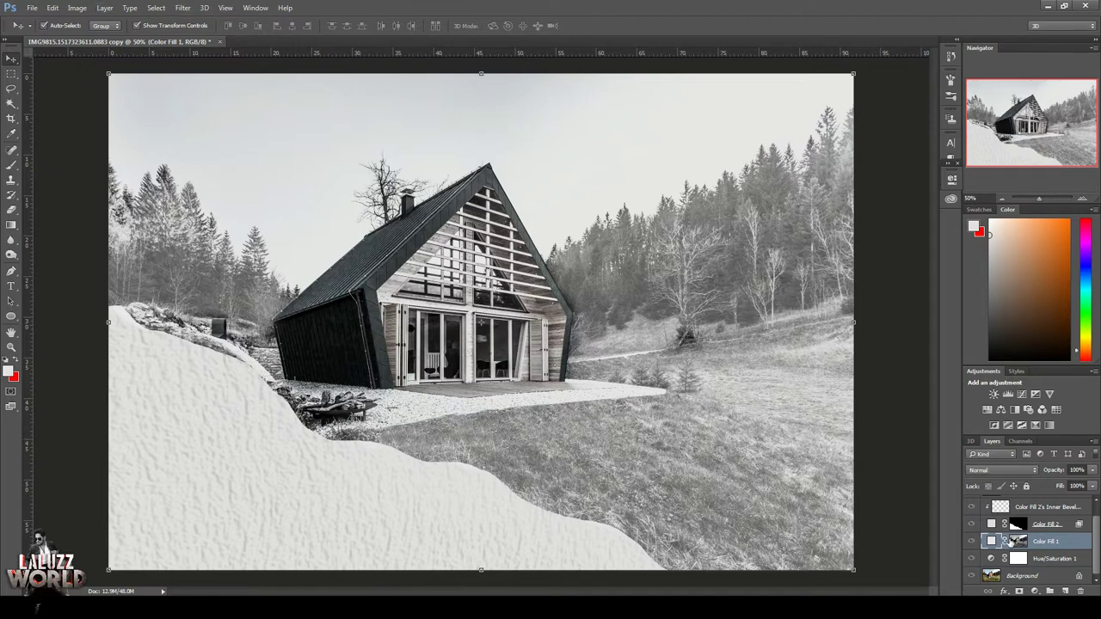
click(1020, 543)
scroll(1032, 527, up, 1)
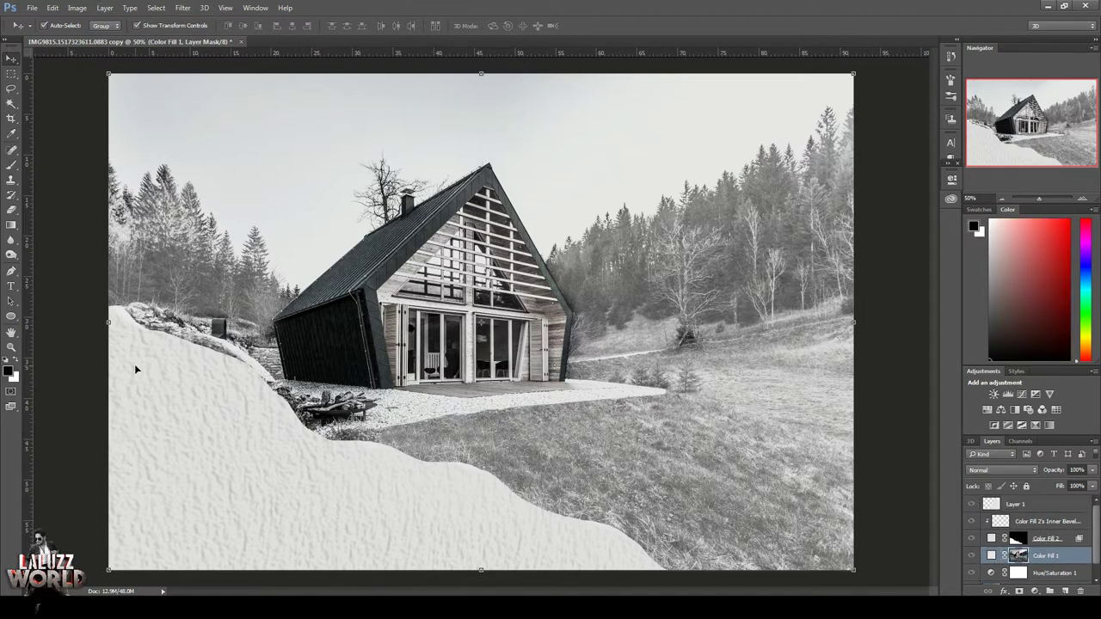
click(1057, 522)
double_click(1050, 542)
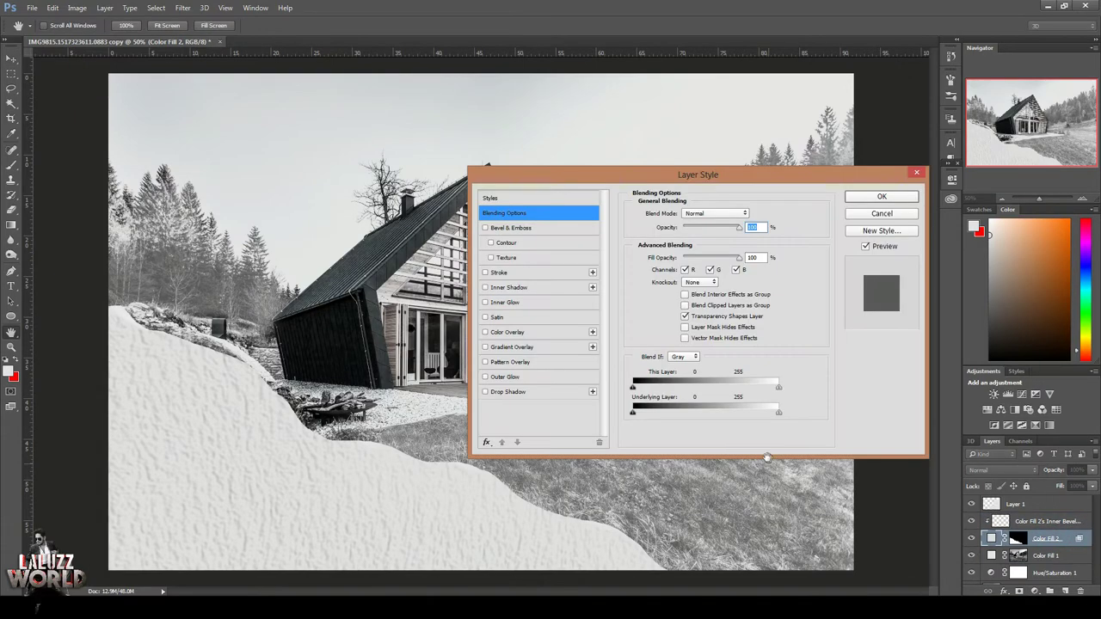
click(508, 391)
click(675, 227)
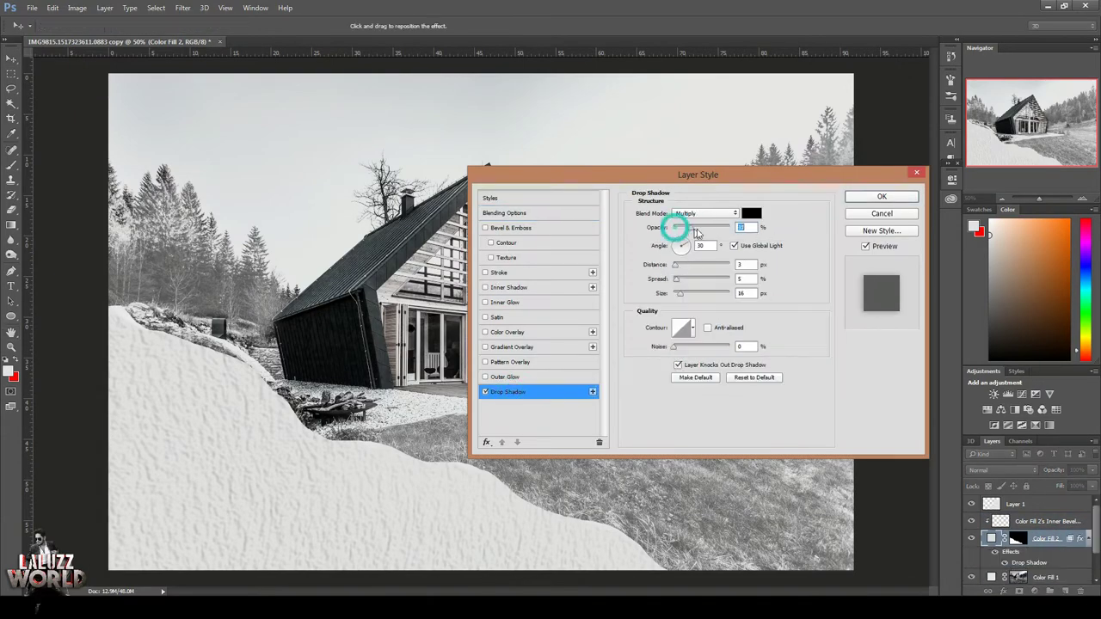
click(485, 392)
click(508, 287)
drag(361, 491, 338, 514)
drag(676, 298, 716, 298)
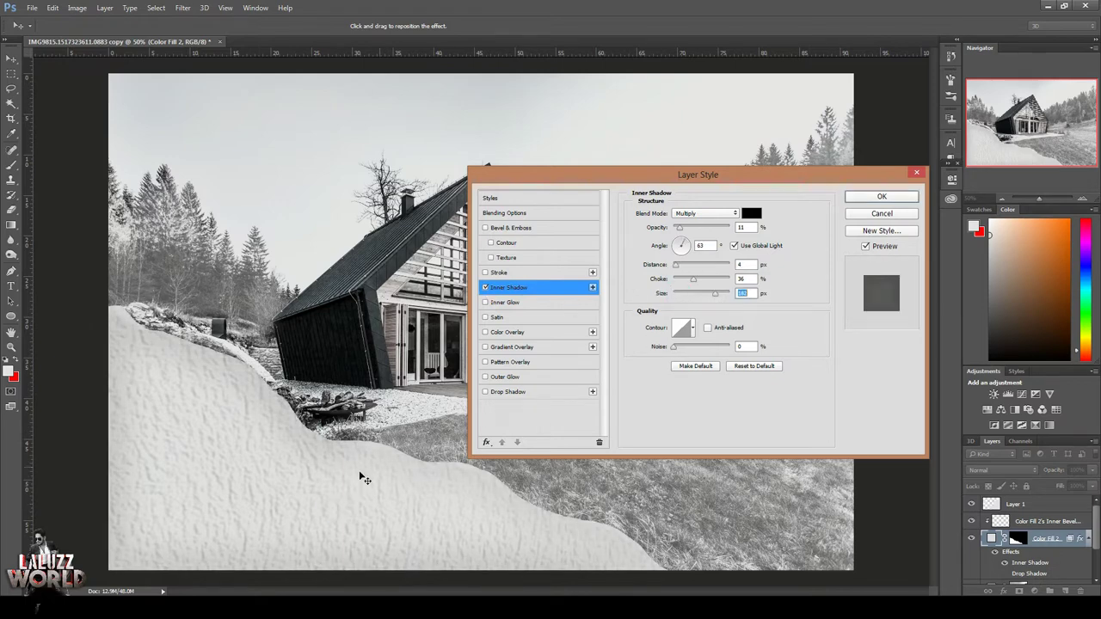
mouse_move(360, 474)
mouse_down()
mouse_move(258, 521)
mouse_move(351, 459)
mouse_move(233, 488)
mouse_up()
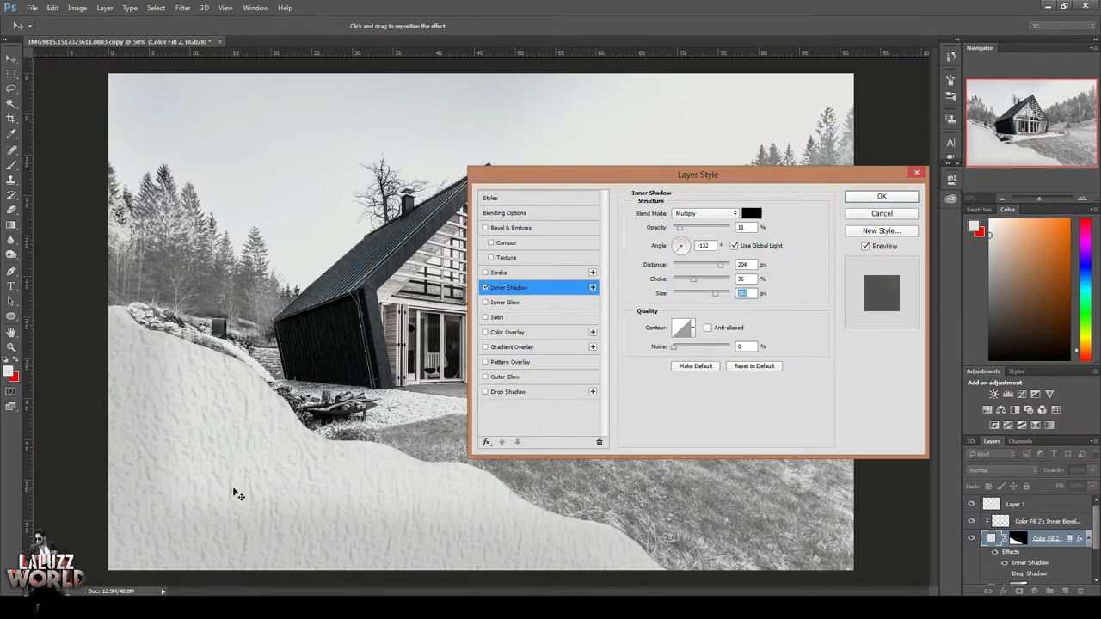
click(884, 216)
Step: Create Layer 2 with black foreground and an 800px brush
click(1036, 591)
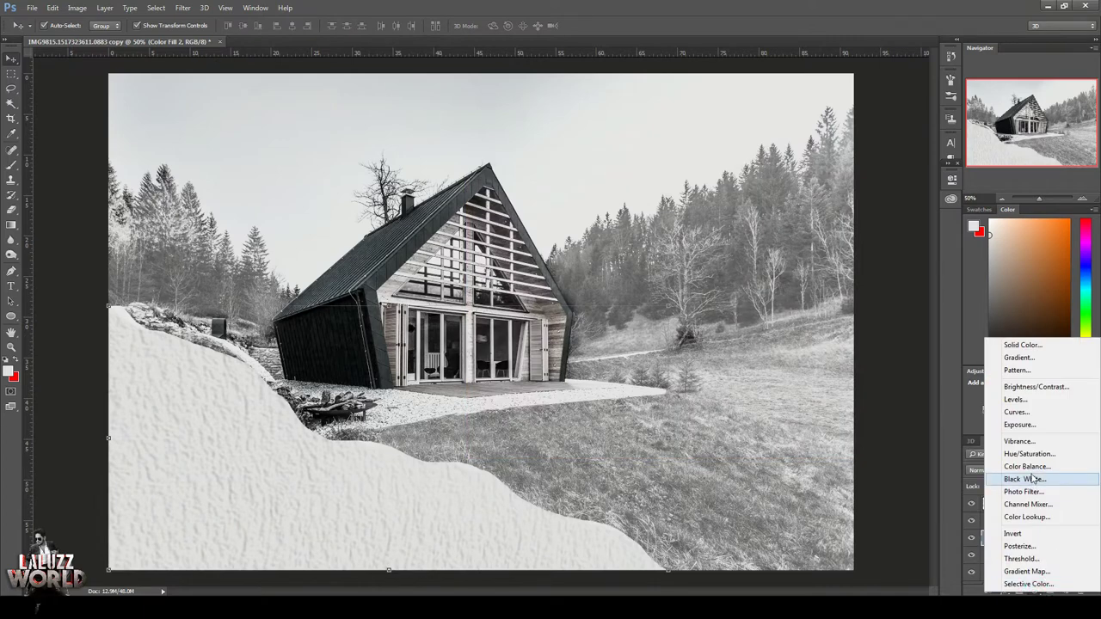
click(1036, 592)
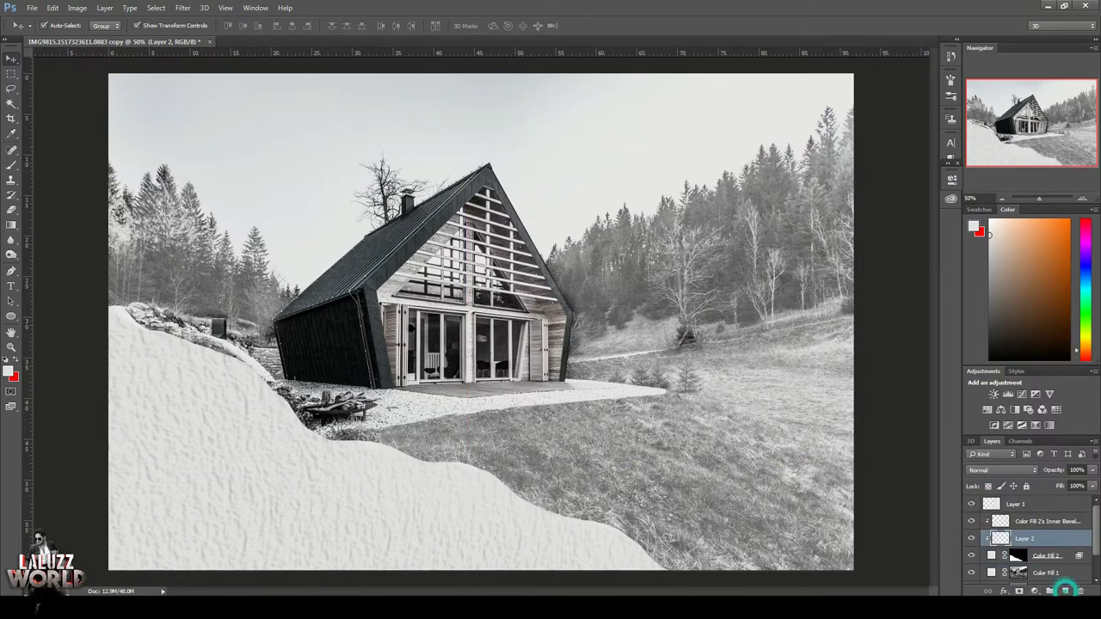
click(11, 164)
click(8, 371)
click(791, 462)
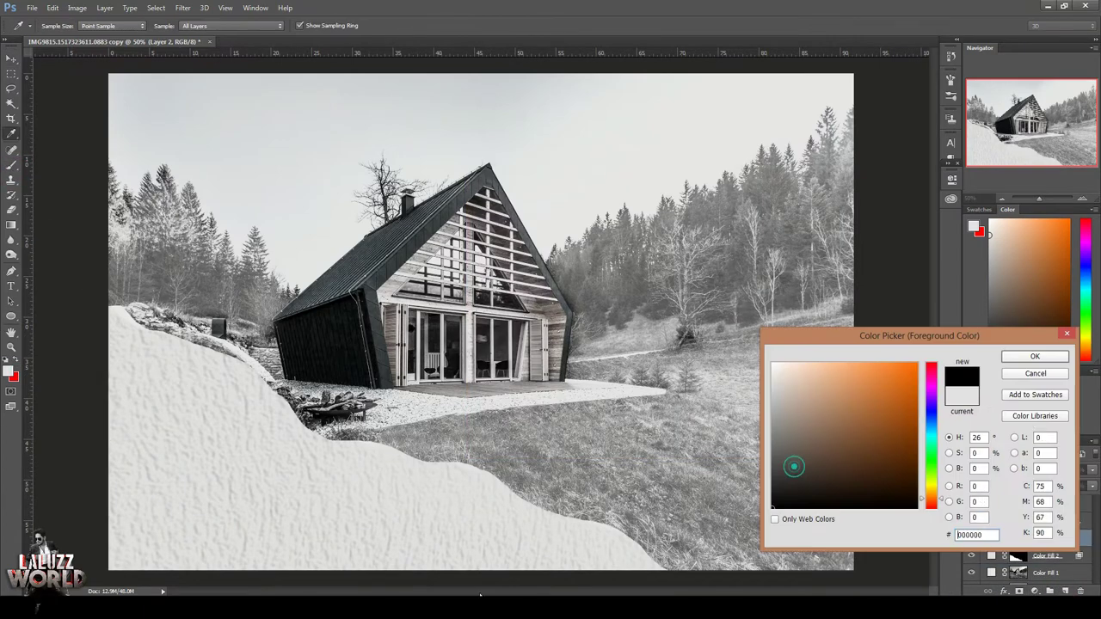
click(1000, 356)
key(bracketright)
key(bracketright)
key(bracketright)
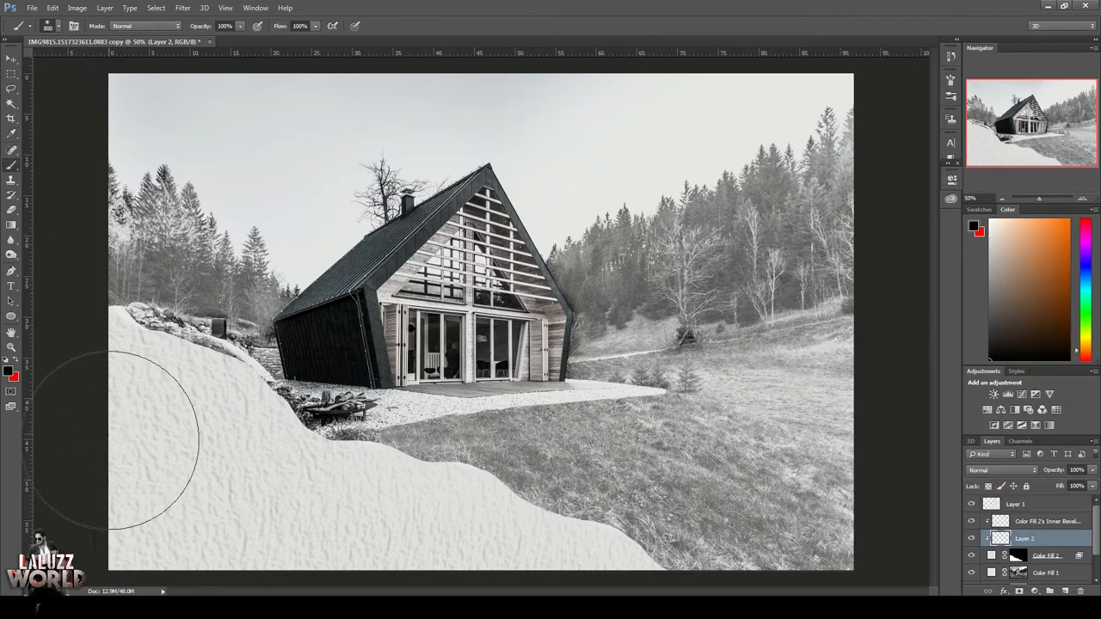
Step: Paint dark shading along the lower-left snow bank and set opacity to 26%
mouse_move(147, 438)
mouse_down()
mouse_move(246, 590)
mouse_move(111, 455)
mouse_move(413, 550)
mouse_up()
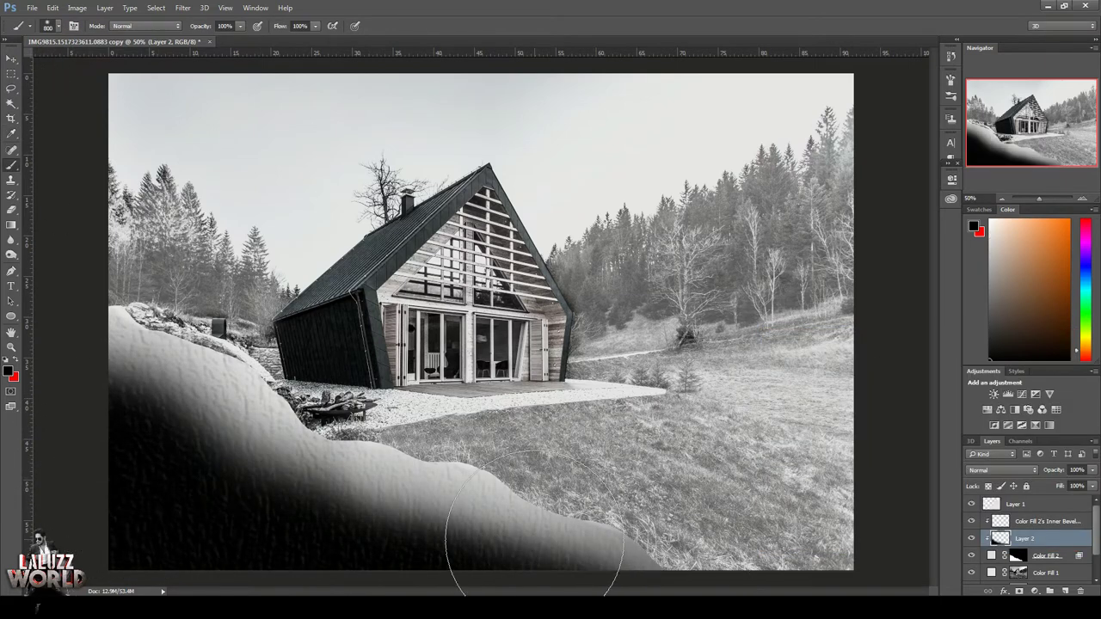
key(ctrl+z)
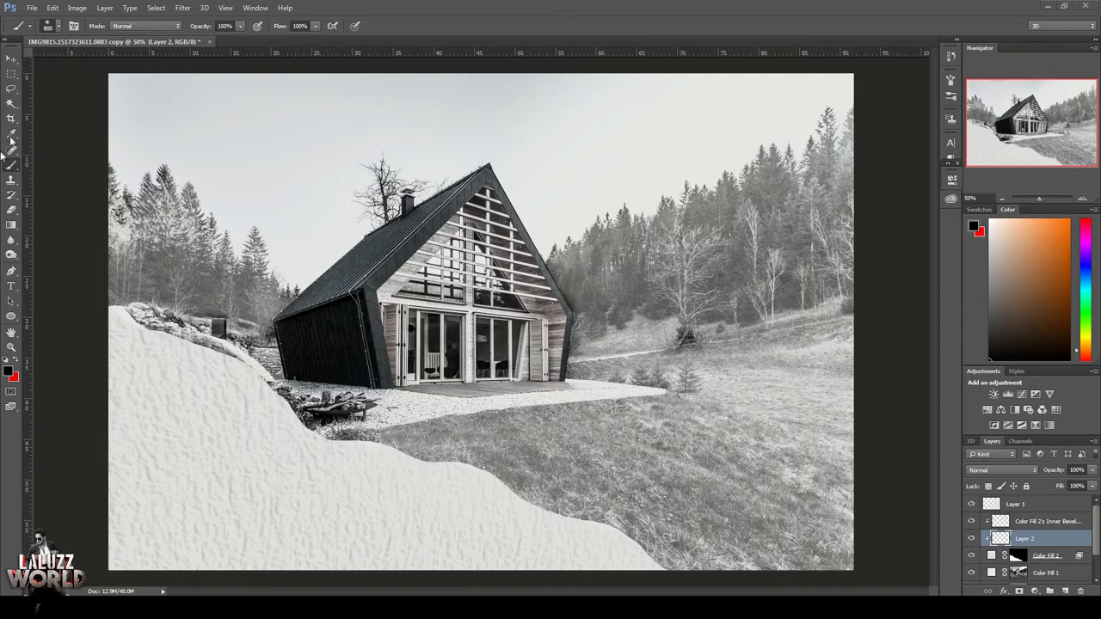
key(ctrl+minus)
mouse_move(258, 528)
mouse_down()
mouse_move(197, 442)
mouse_move(222, 439)
mouse_up()
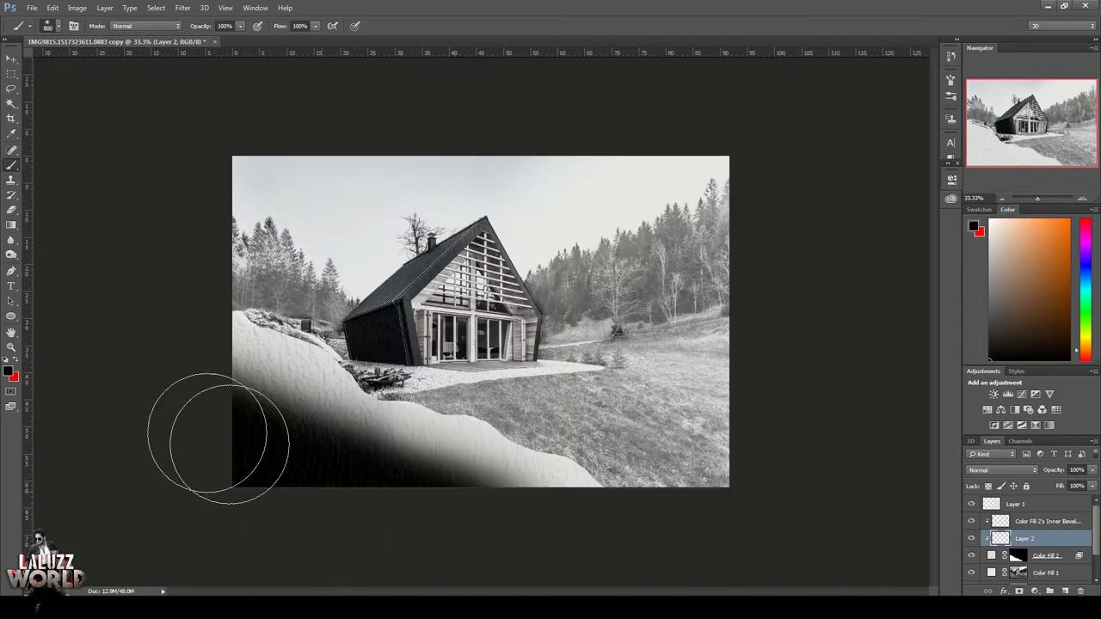
click(1091, 470)
drag(1086, 483, 1049, 482)
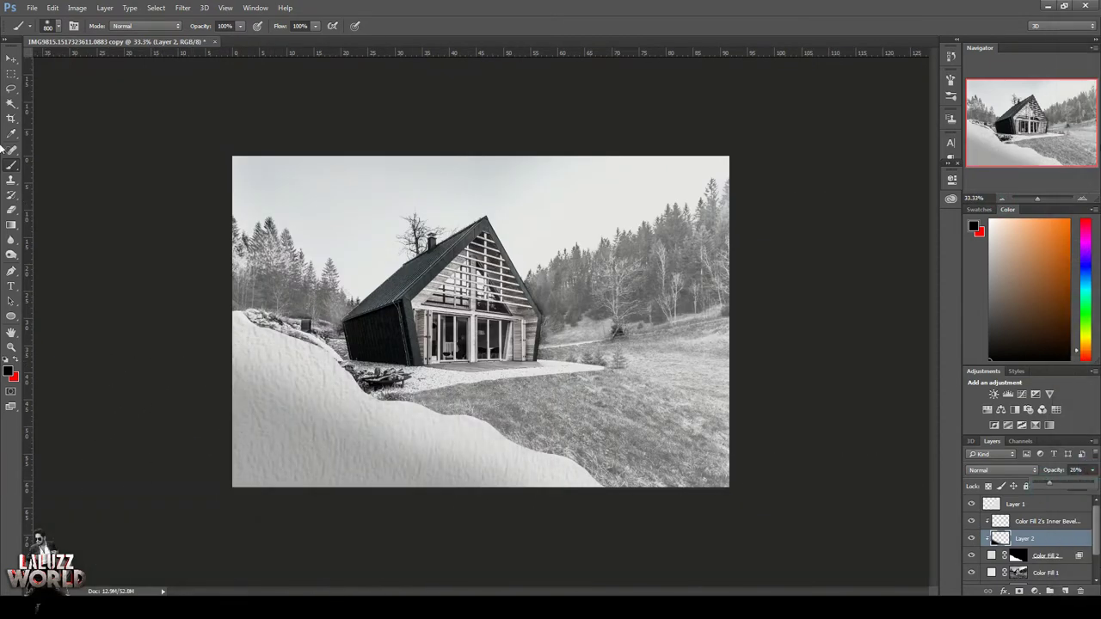
key(ctrl+plus)
Step: Select Layer 1 and trace a Polygonal Lasso selection around the cabin roof
key(v)
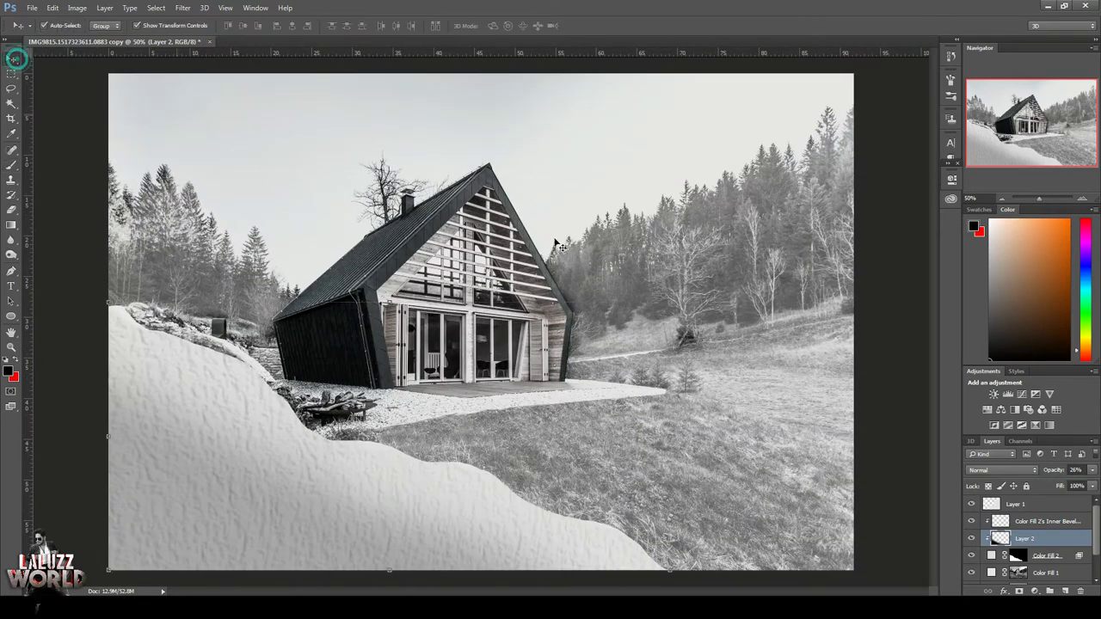
click(1059, 508)
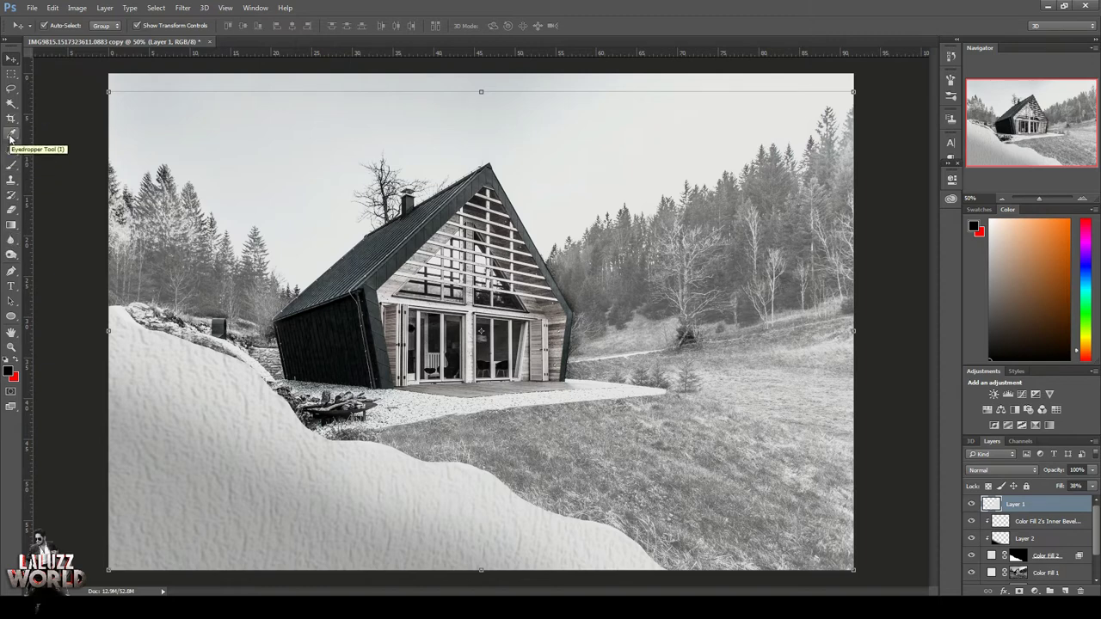
click(11, 88)
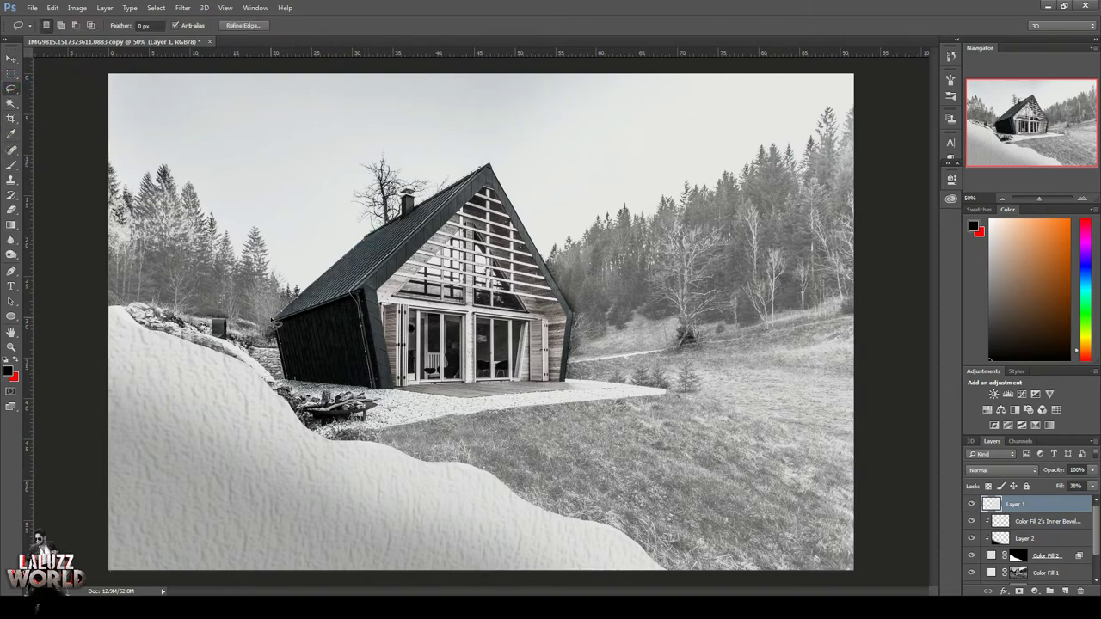
drag(488, 169, 397, 250)
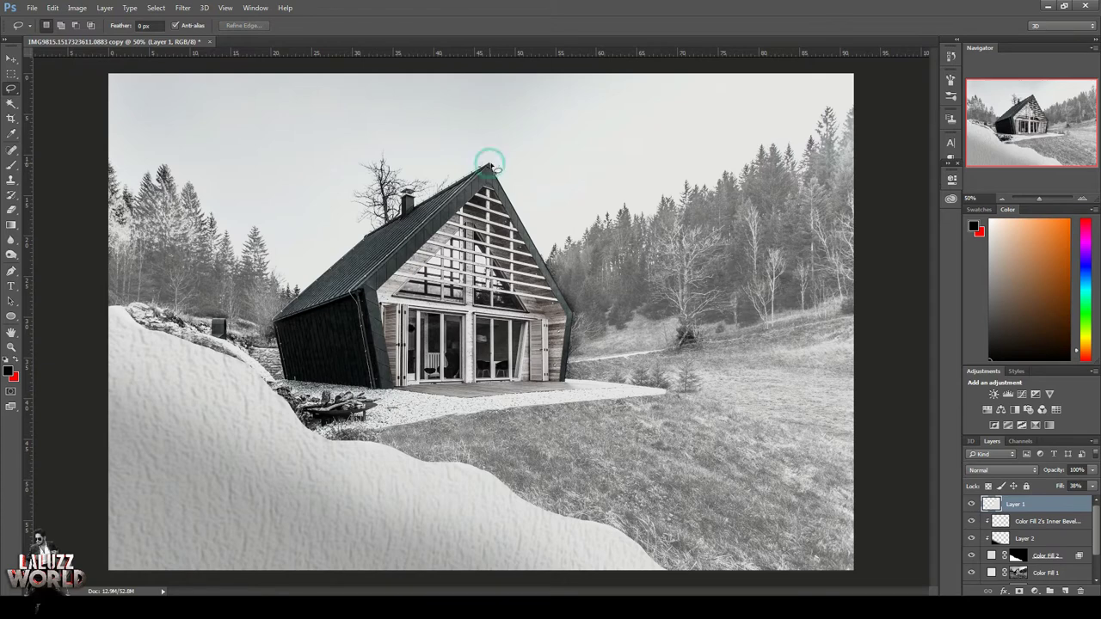
right_click(14, 94)
click(83, 100)
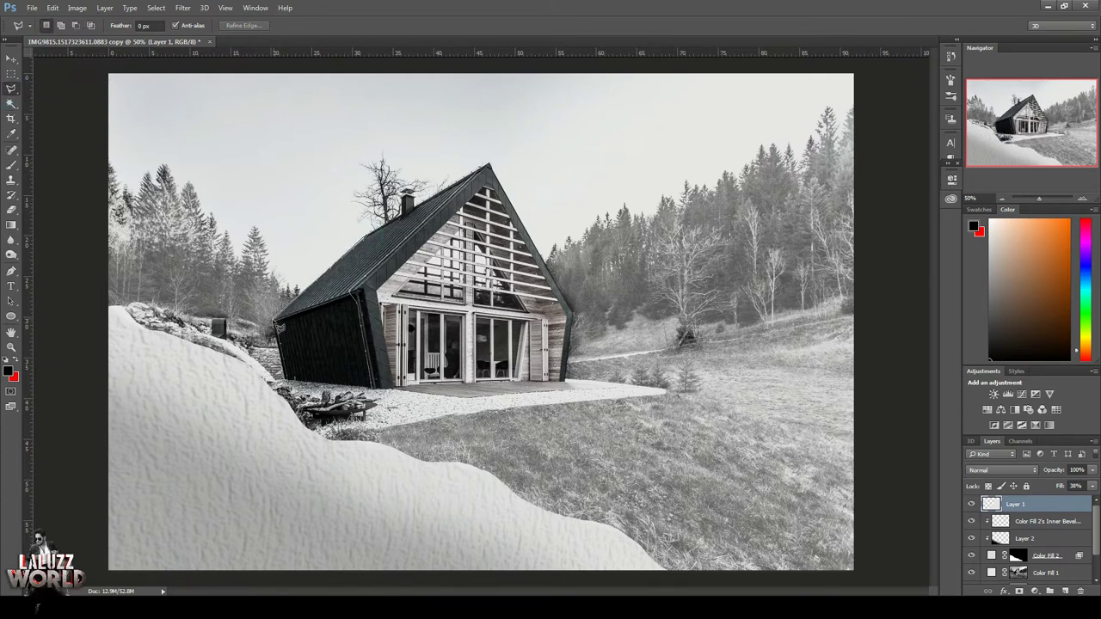
click(275, 327)
click(275, 320)
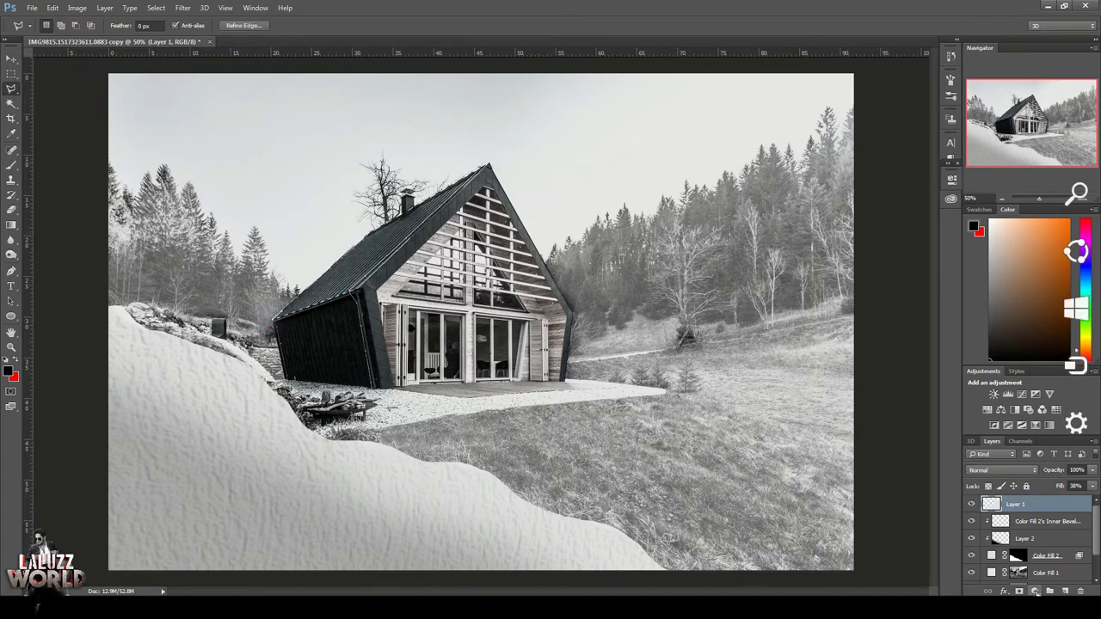
Step: Fill the roof selection with a light grey #e9e9e9 Solid Color fill layer
click(1034, 592)
click(1024, 344)
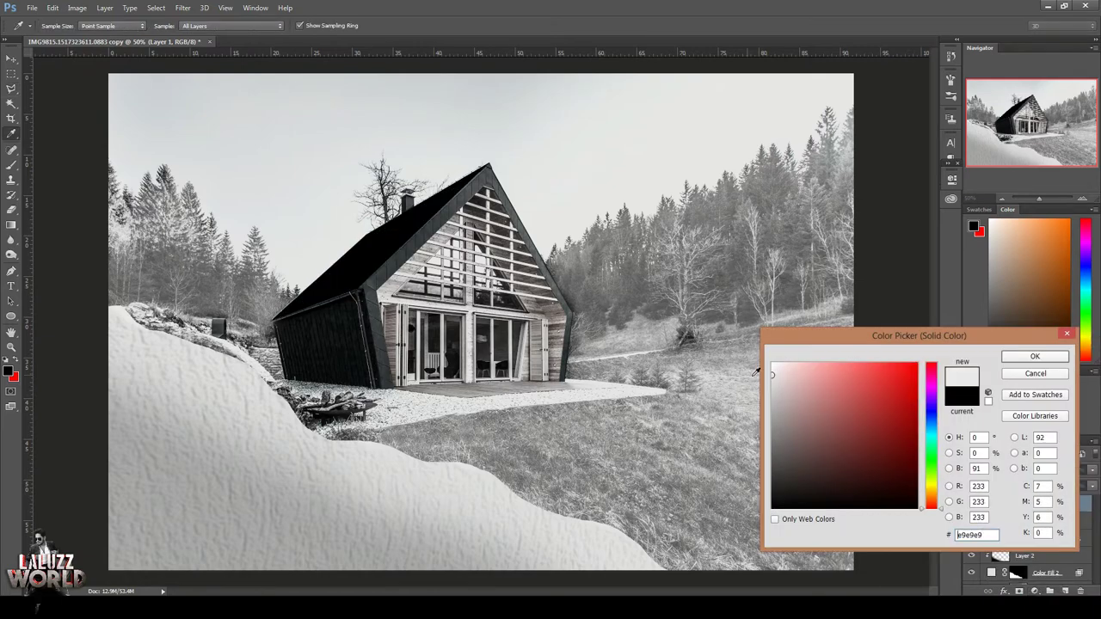
click(1035, 357)
Step: Add a Bevel & Emboss to the roof: size 0, direction down, soften 8, shadow opacity 10
click(1004, 591)
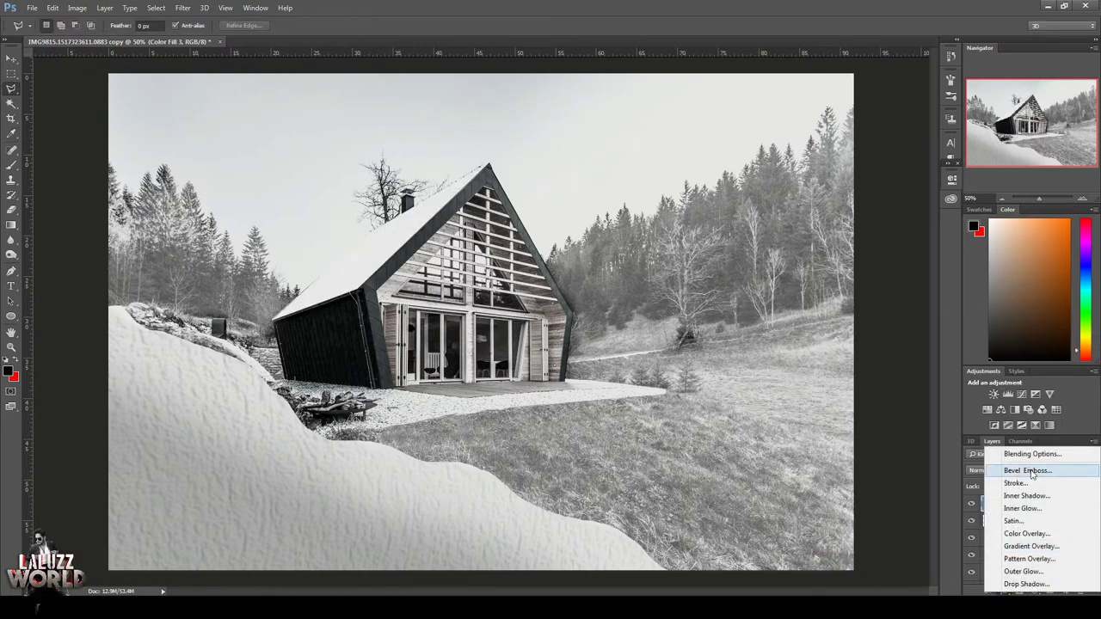
click(1020, 471)
drag(684, 268, 713, 241)
click(708, 255)
drag(705, 287, 682, 268)
click(682, 268)
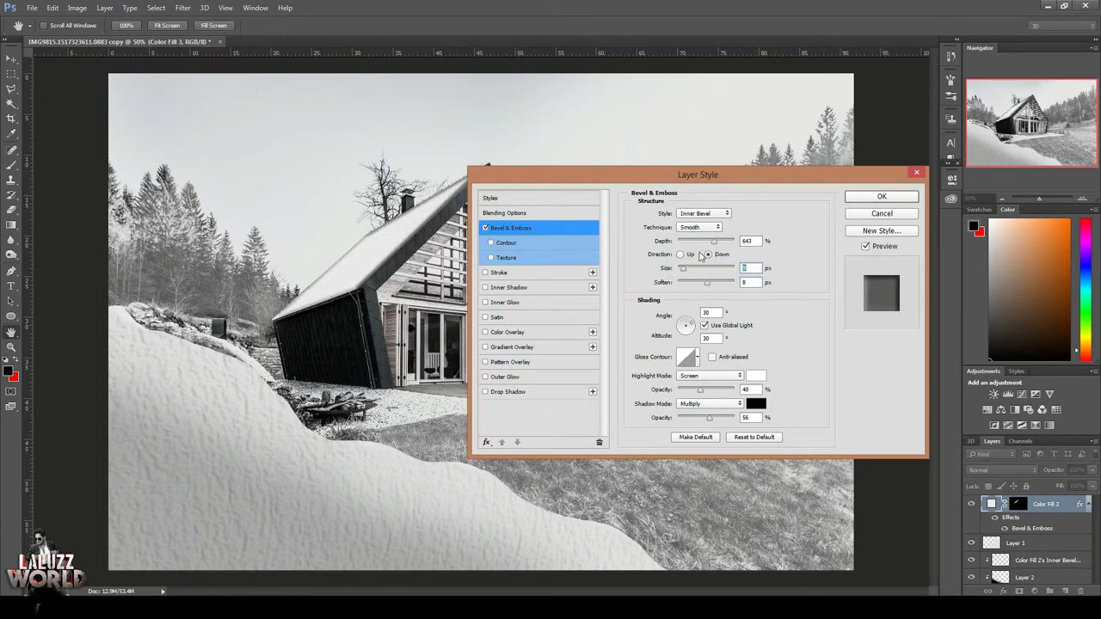
mouse_move(709, 418)
mouse_down()
mouse_move(683, 418)
mouse_move(714, 392)
mouse_up()
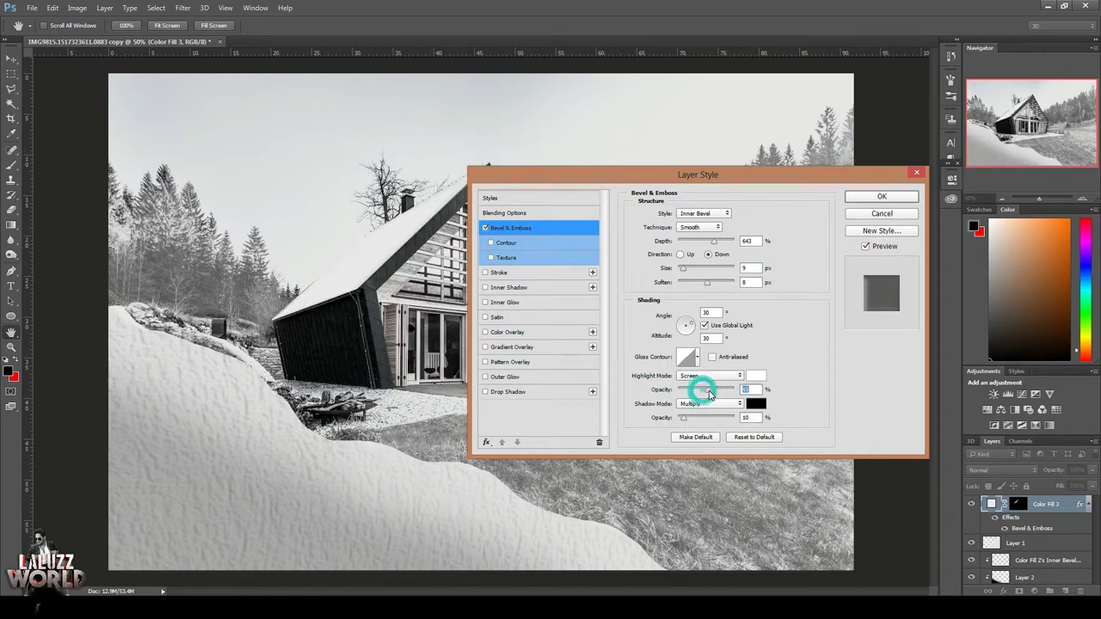
drag(590, 176, 640, 180)
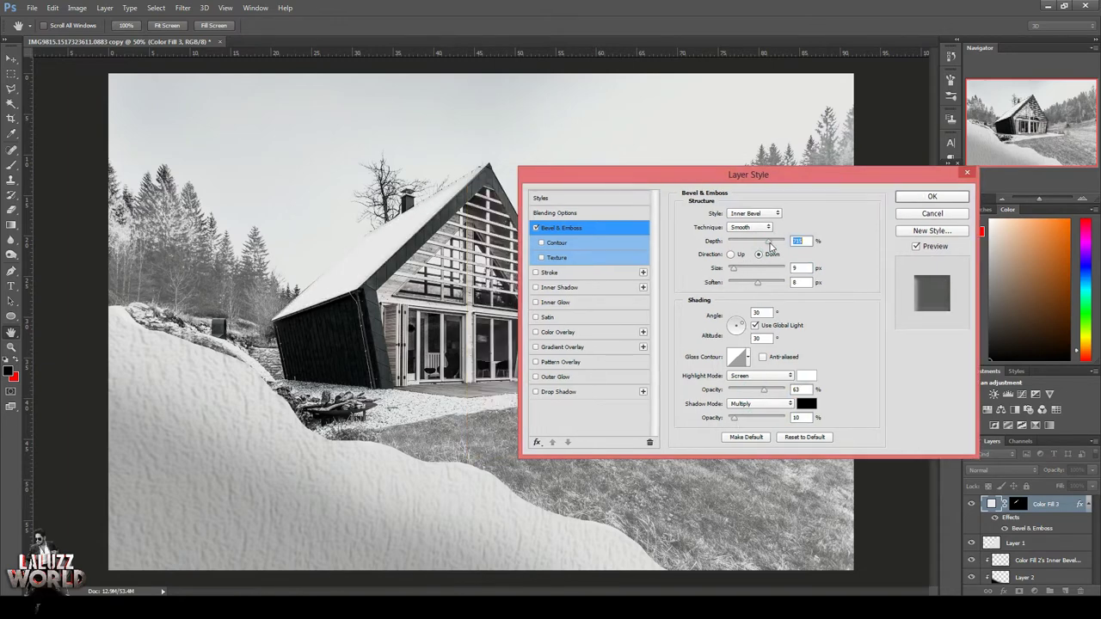
Step: Set the bevel direction up, size 7, highlight opacity 100, shadow near zero, linear gloss contour
click(732, 254)
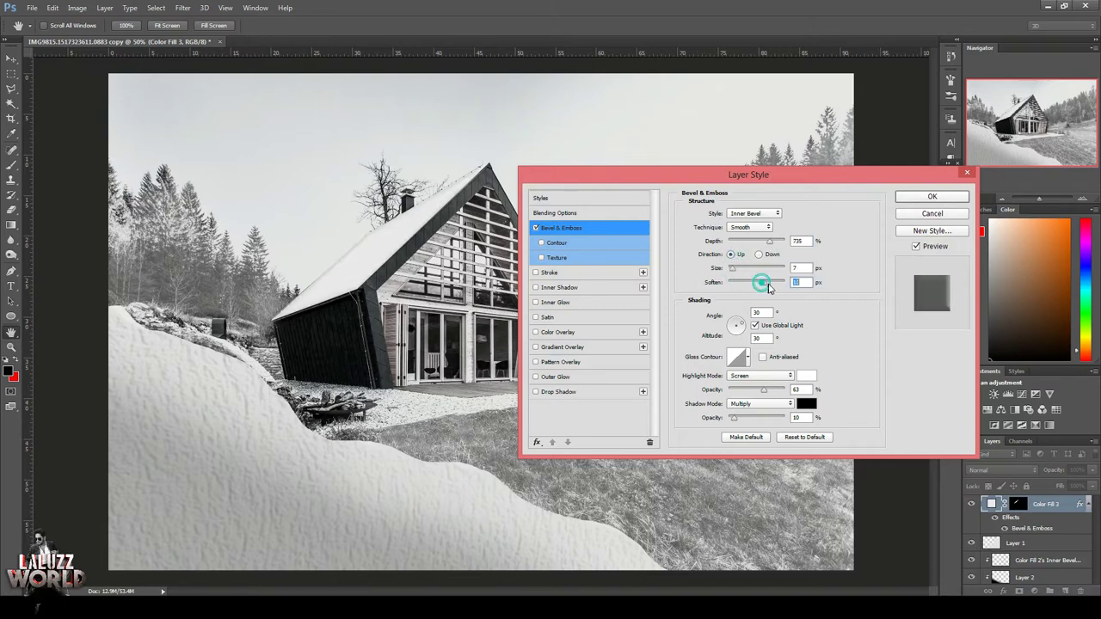
mouse_move(759, 283)
mouse_down()
mouse_move(735, 289)
mouse_move(729, 268)
mouse_up()
drag(767, 394, 787, 394)
drag(733, 418, 723, 419)
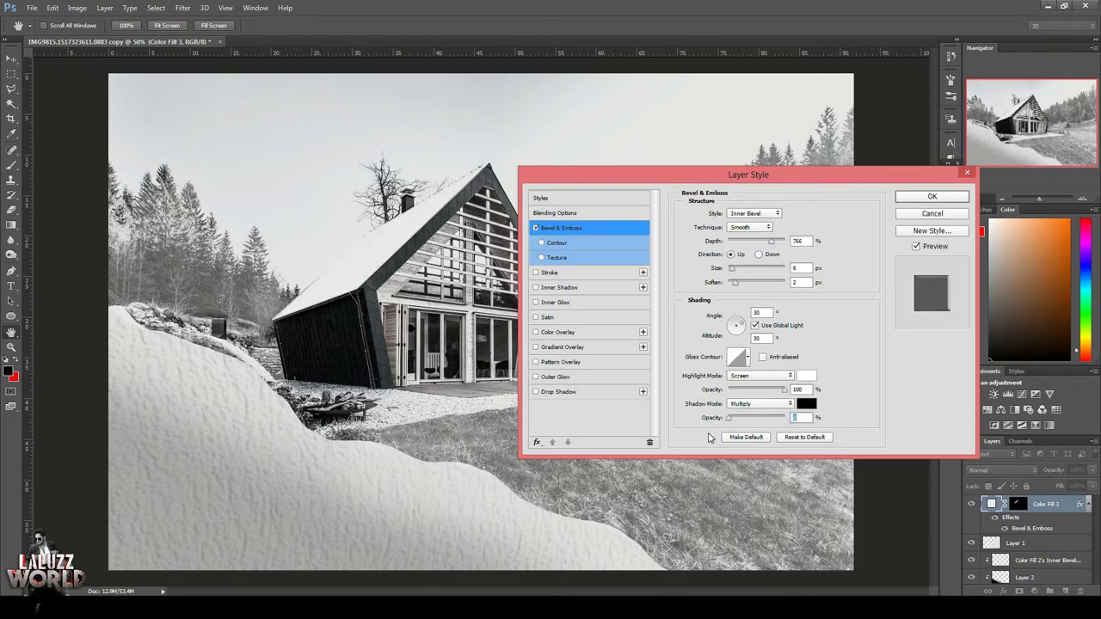
click(748, 357)
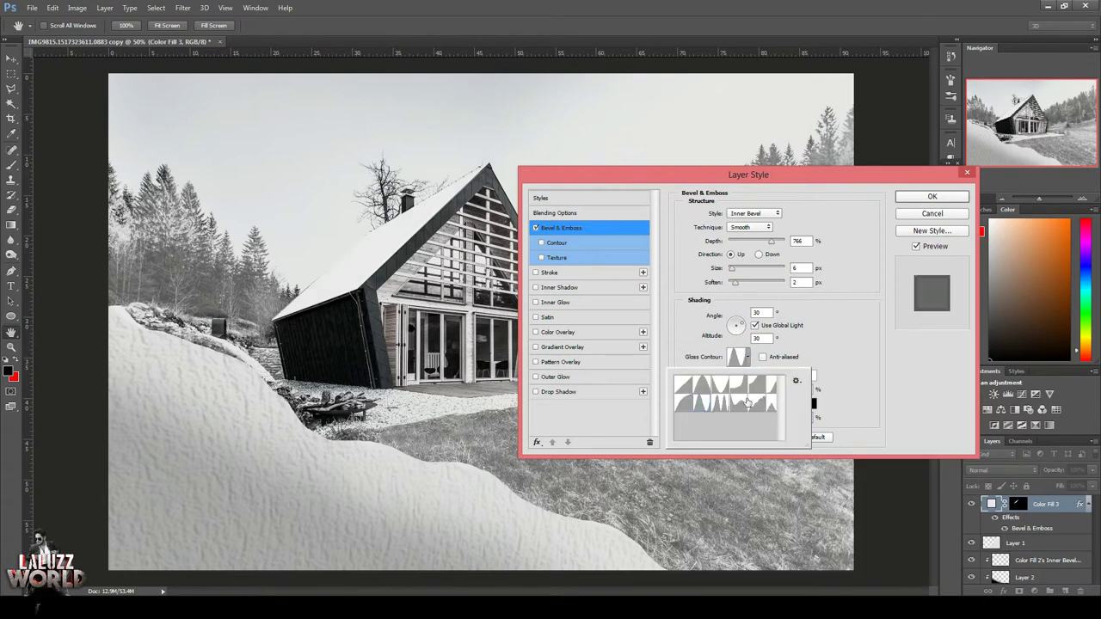
click(688, 384)
Step: Refine the bevel with negative angle, altitude 5, soften 10 and added texture, then apply the style
click(759, 255)
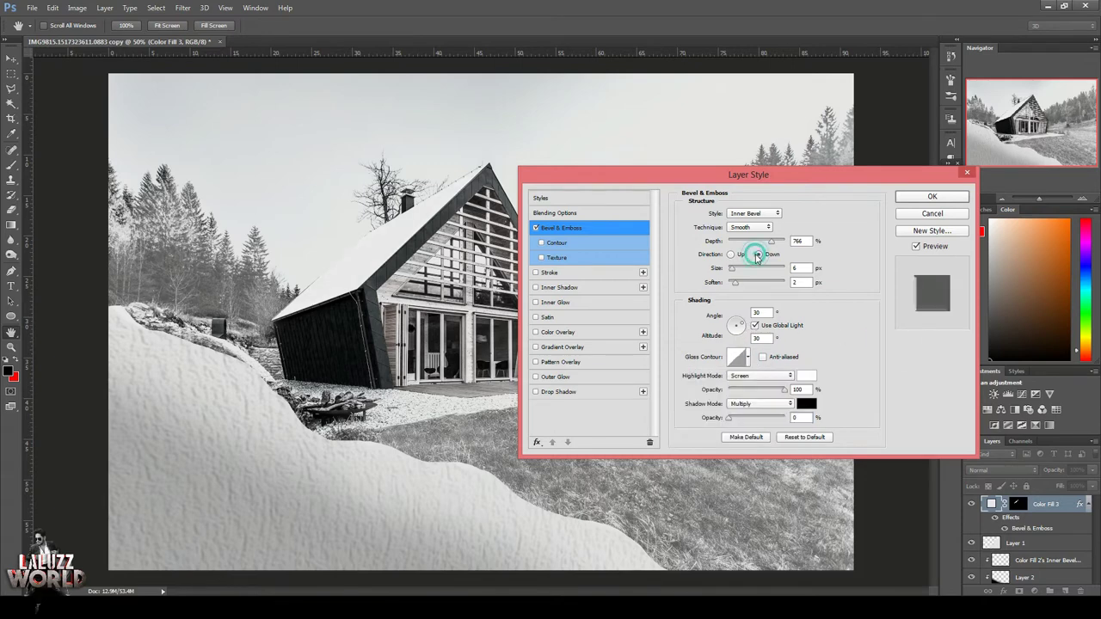
mouse_move(734, 269)
mouse_down()
mouse_move(749, 270)
mouse_move(677, 295)
mouse_move(761, 288)
mouse_move(735, 270)
mouse_up()
click(730, 254)
drag(745, 321, 742, 324)
mouse_move(730, 284)
mouse_down()
mouse_move(762, 286)
mouse_move(742, 272)
mouse_move(744, 251)
mouse_move(739, 267)
mouse_up()
click(587, 258)
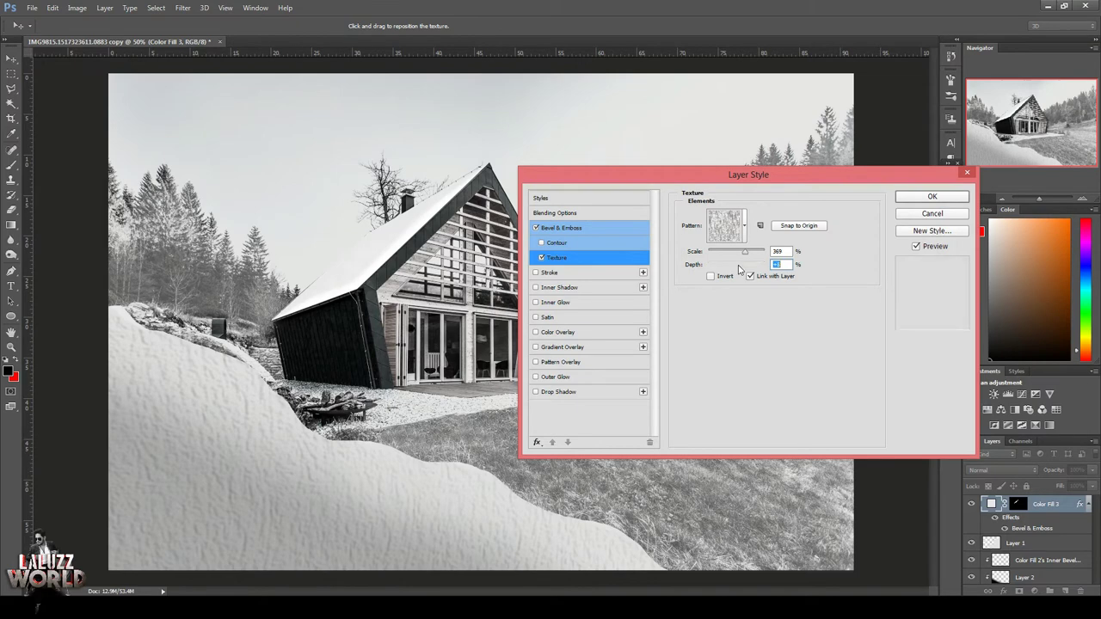
click(585, 228)
mouse_move(766, 390)
mouse_down()
mouse_move(751, 390)
mouse_move(731, 418)
mouse_up()
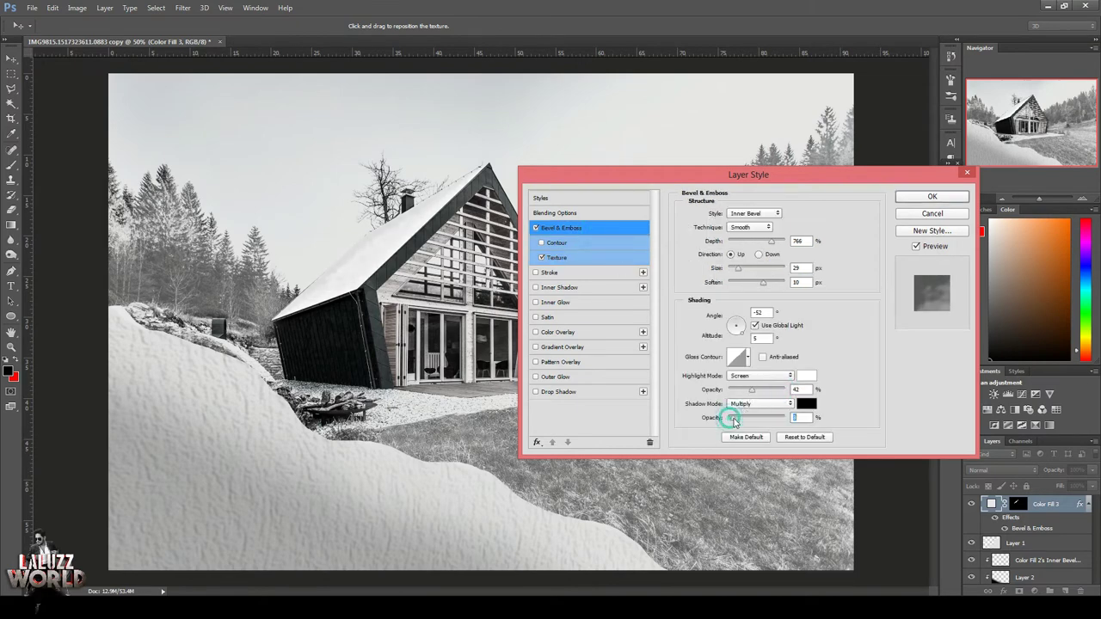
click(917, 198)
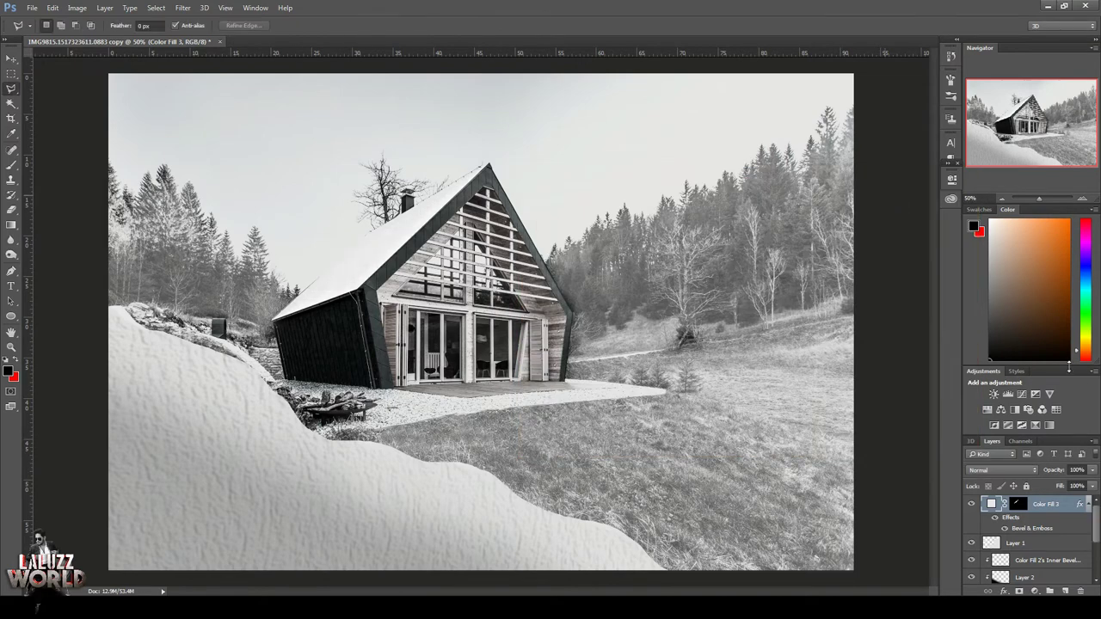
Step: Save the document as a PSD file
key(ctrl+plus)
key(ctrl+shift+s)
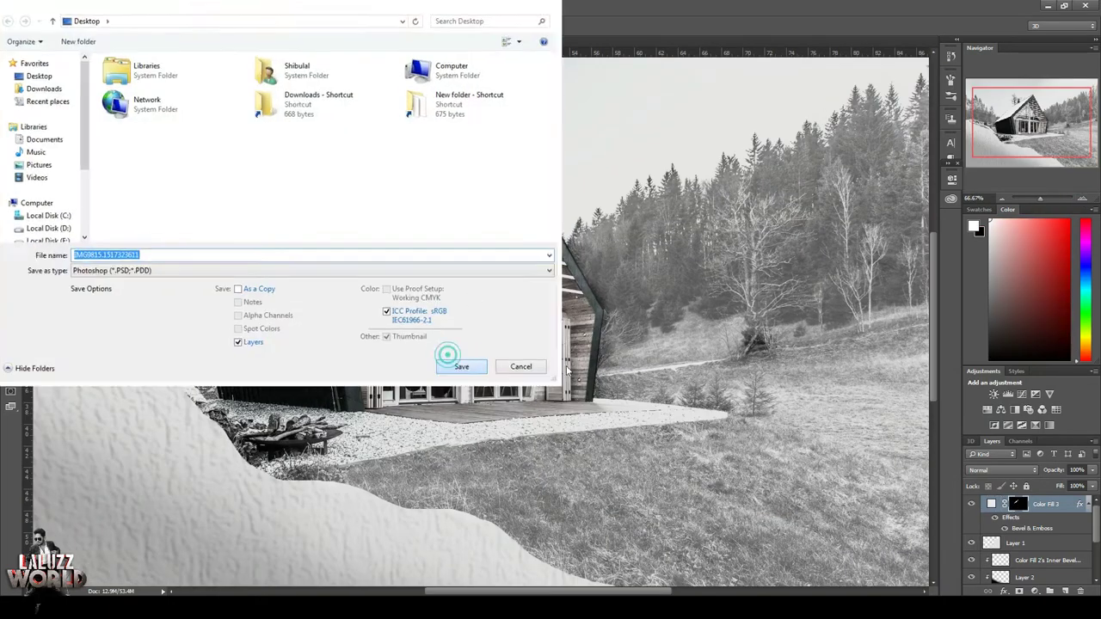
click(448, 359)
click(688, 191)
Step: At 100% zoom, paint snow along the roof's lower edge with a 15 px brush
click(1082, 198)
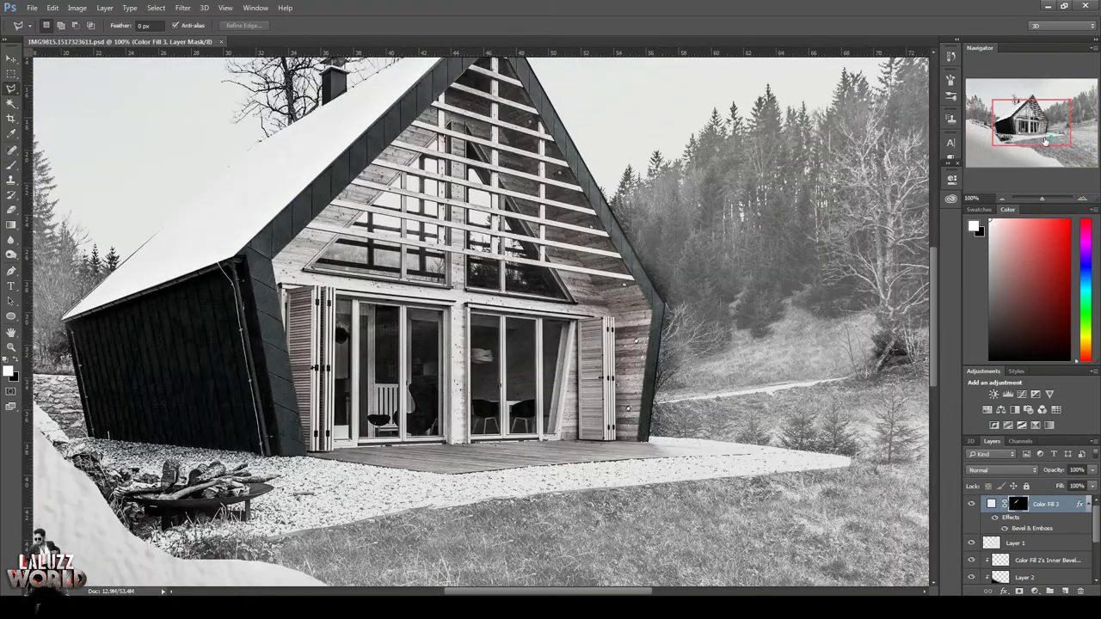
drag(60, 317, 258, 299)
click(12, 166)
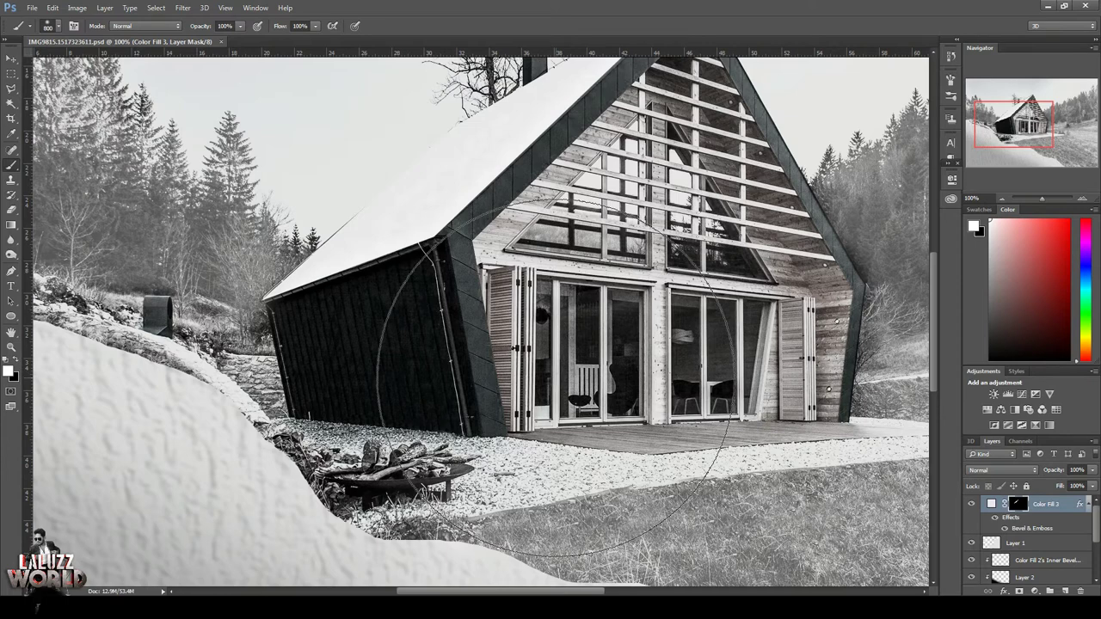
click(48, 26)
double_click(40, 136)
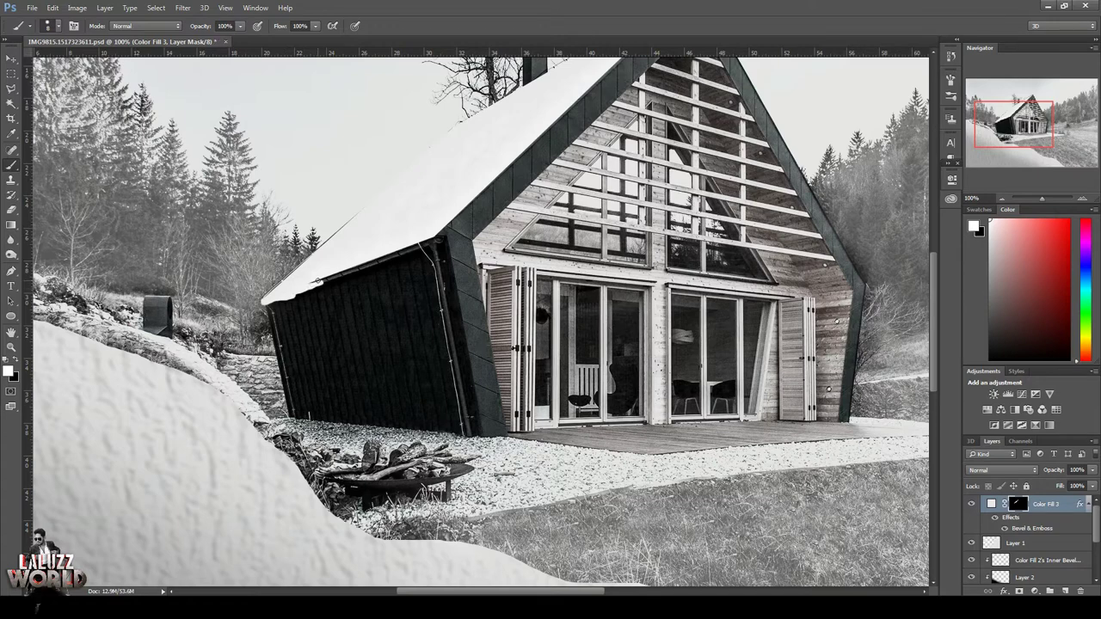
key(bracketright)
drag(317, 282, 402, 249)
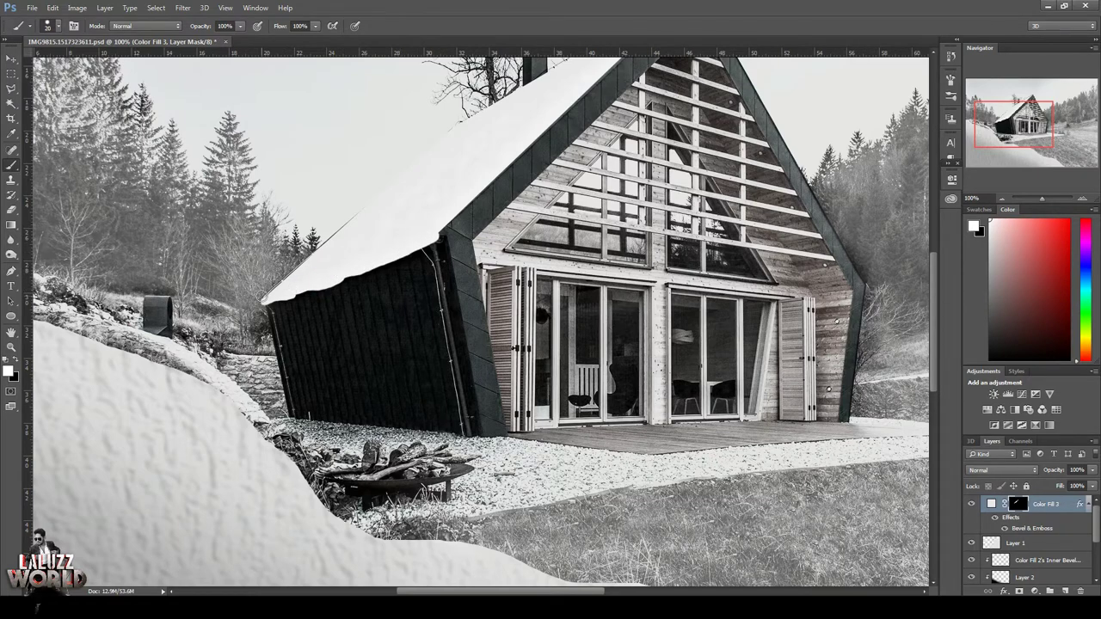
Step: Paint snow along the roof's lower, upper and right edges and cap the chimney
scroll(266, 303, up, 5)
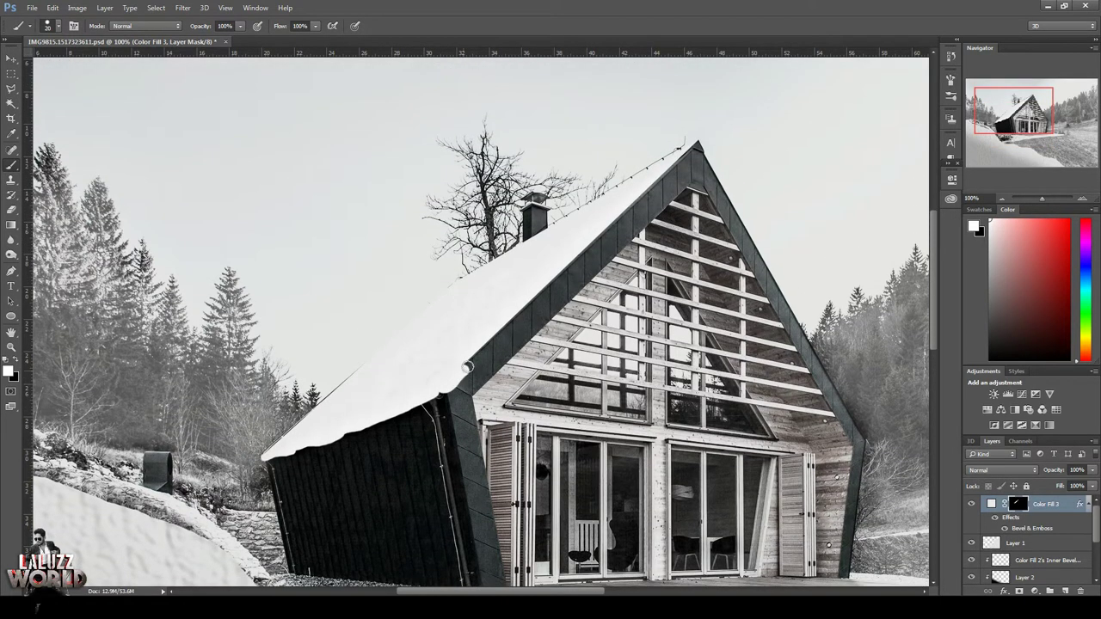
drag(467, 367, 609, 234)
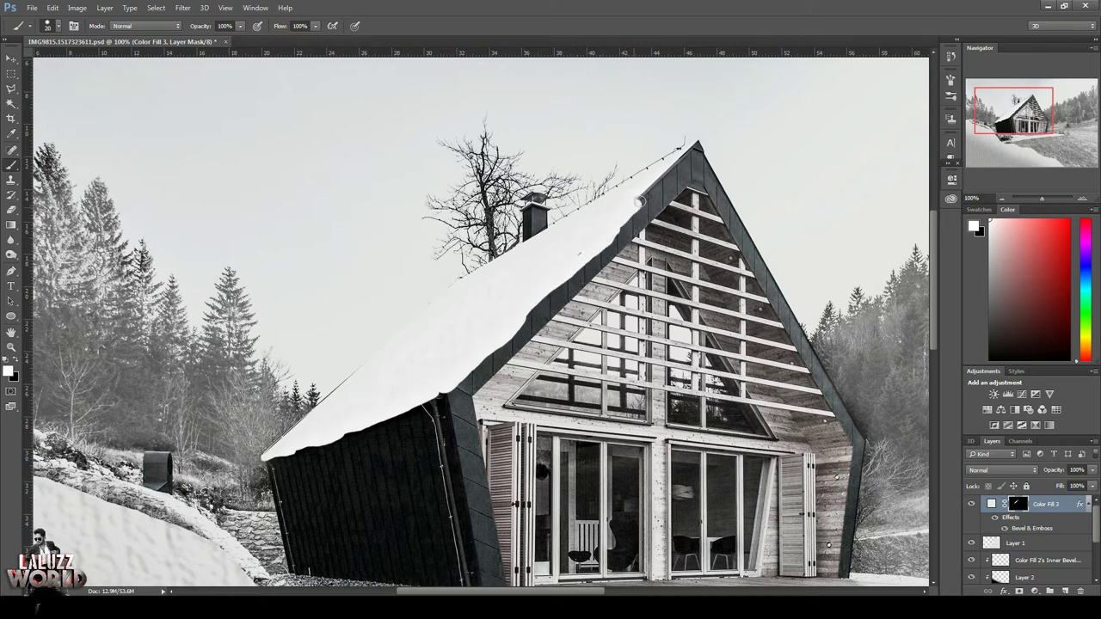
drag(639, 200, 678, 161)
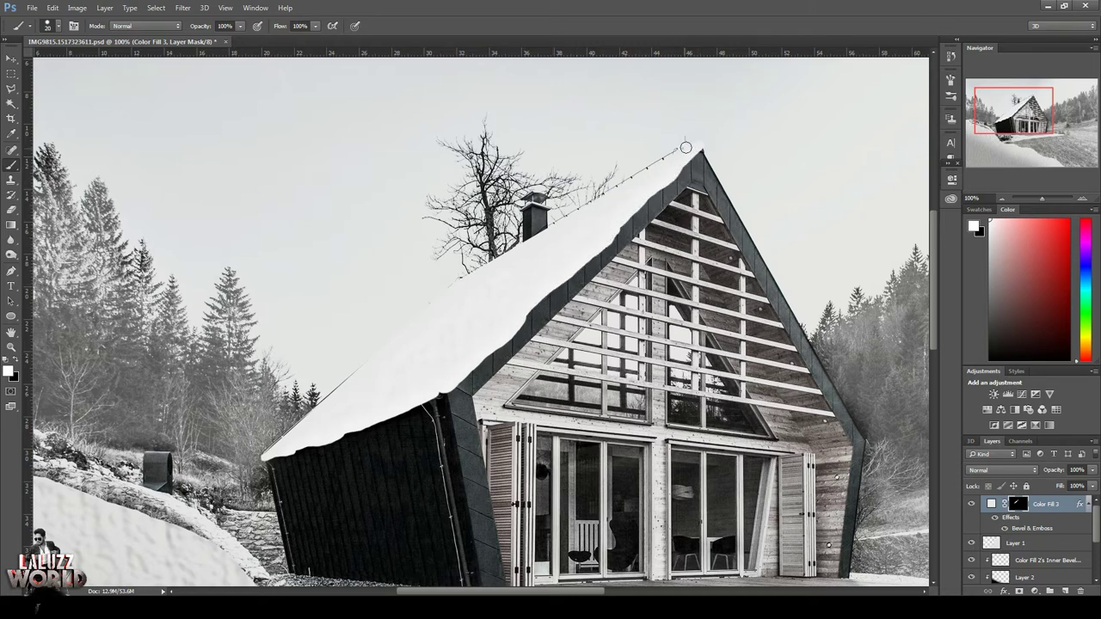
drag(713, 160, 735, 206)
drag(808, 337, 858, 421)
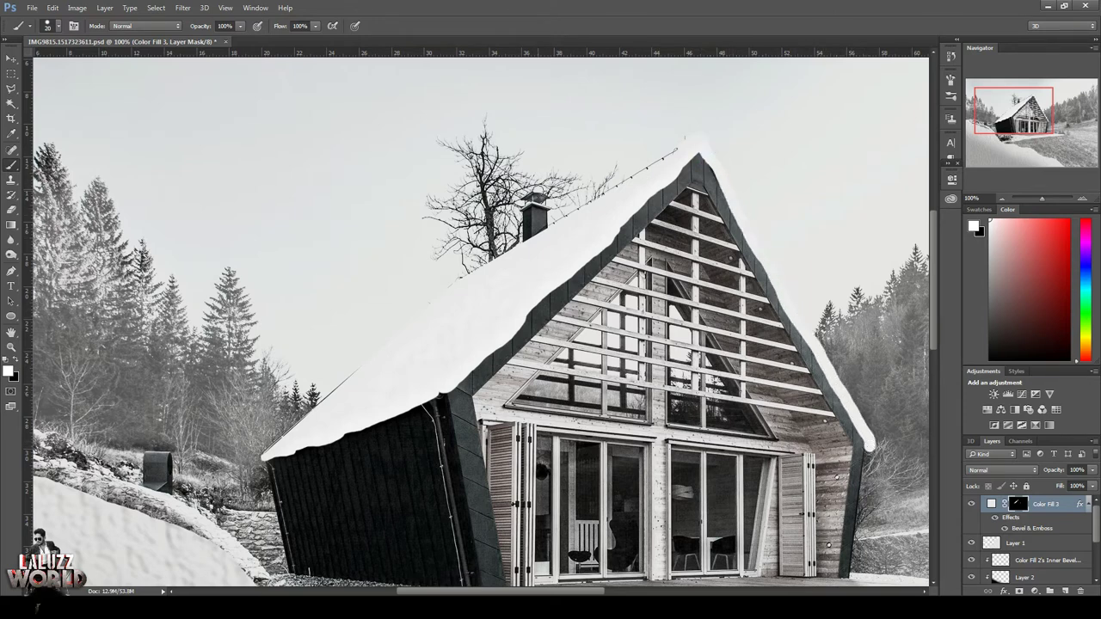
mouse_move(523, 196)
mouse_down()
mouse_move(546, 194)
mouse_move(527, 203)
mouse_up()
Step: Restore the tree branches near the chimney with an 80 px brush at 33% flow
click(57, 26)
drag(481, 172, 495, 207)
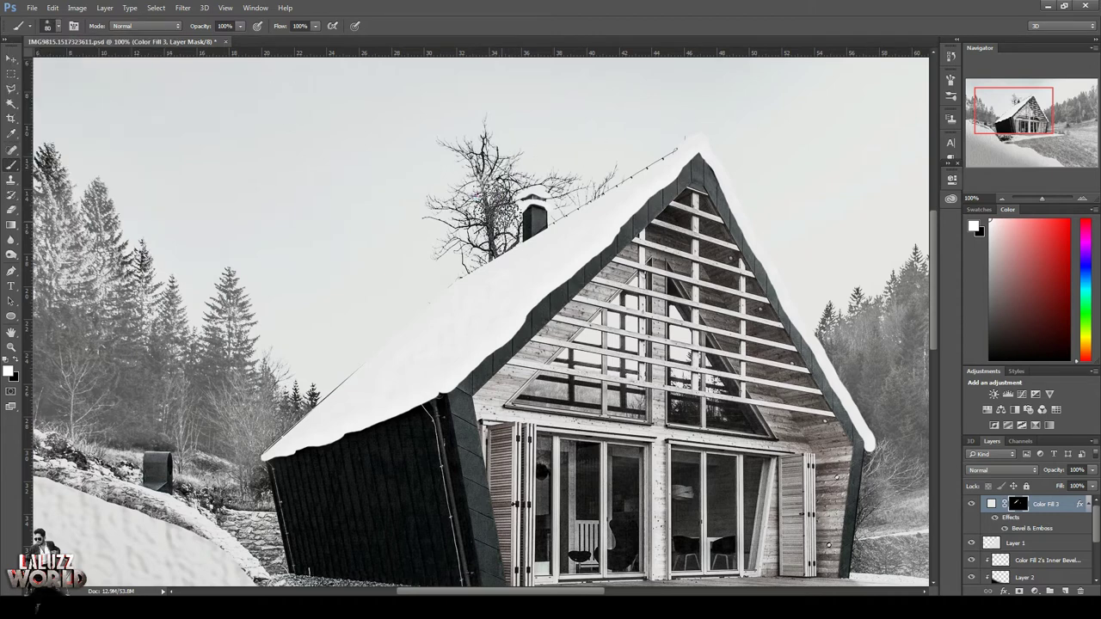
drag(316, 26, 284, 39)
mouse_move(467, 209)
mouse_down()
mouse_move(486, 176)
mouse_move(504, 206)
mouse_move(482, 138)
mouse_up()
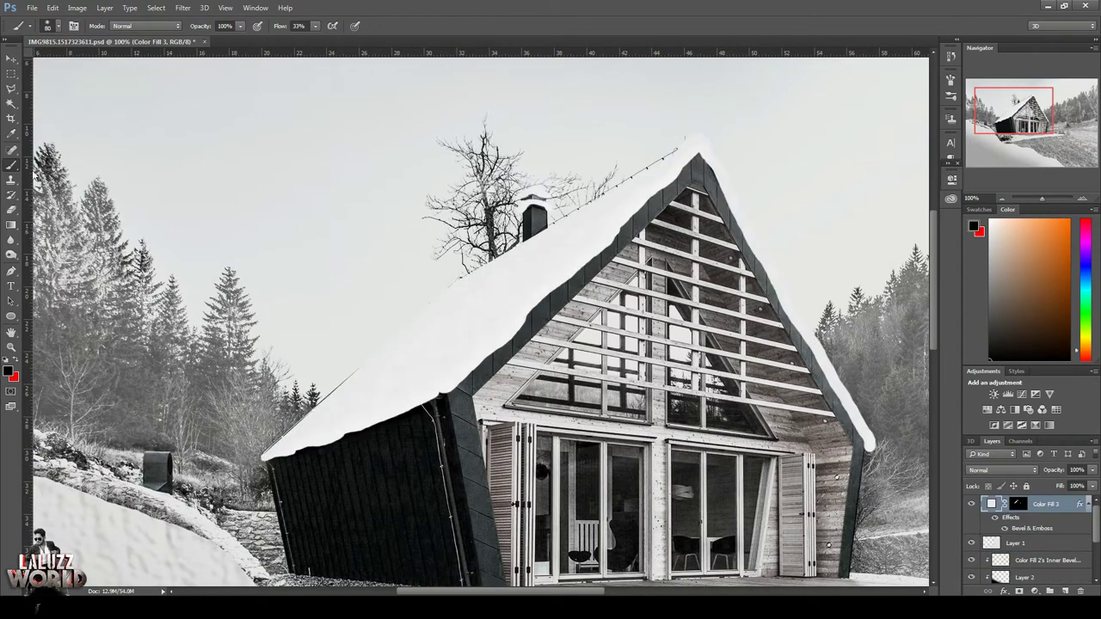
Step: Paint white on the Color Fill 3 mask to bring snow back around the tree trunk
click(1019, 504)
key(d)
key(x)
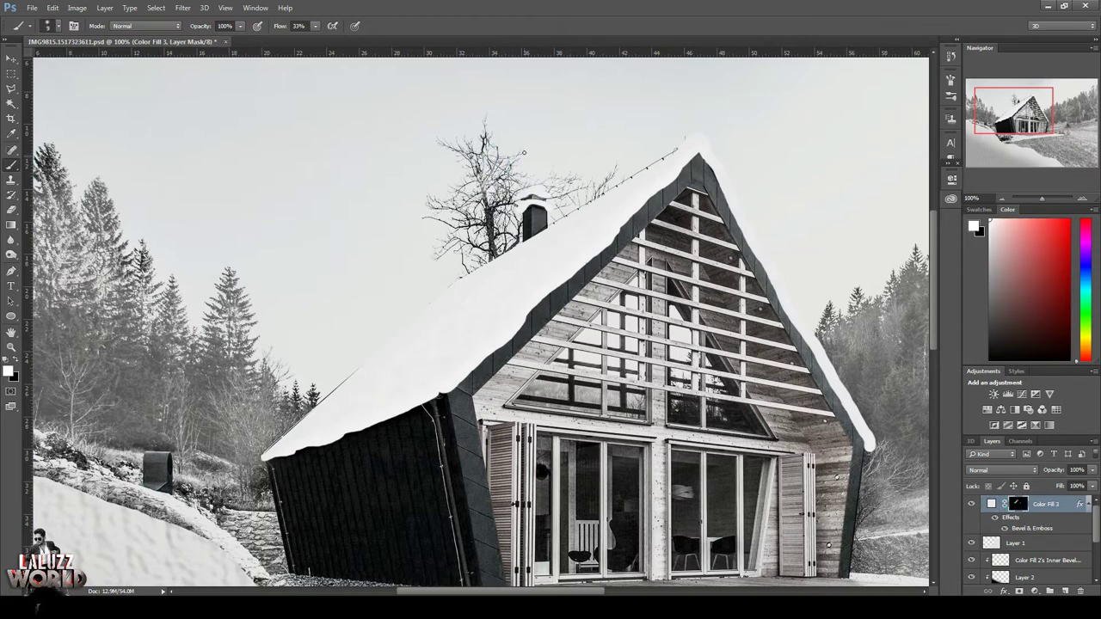
drag(460, 215, 489, 222)
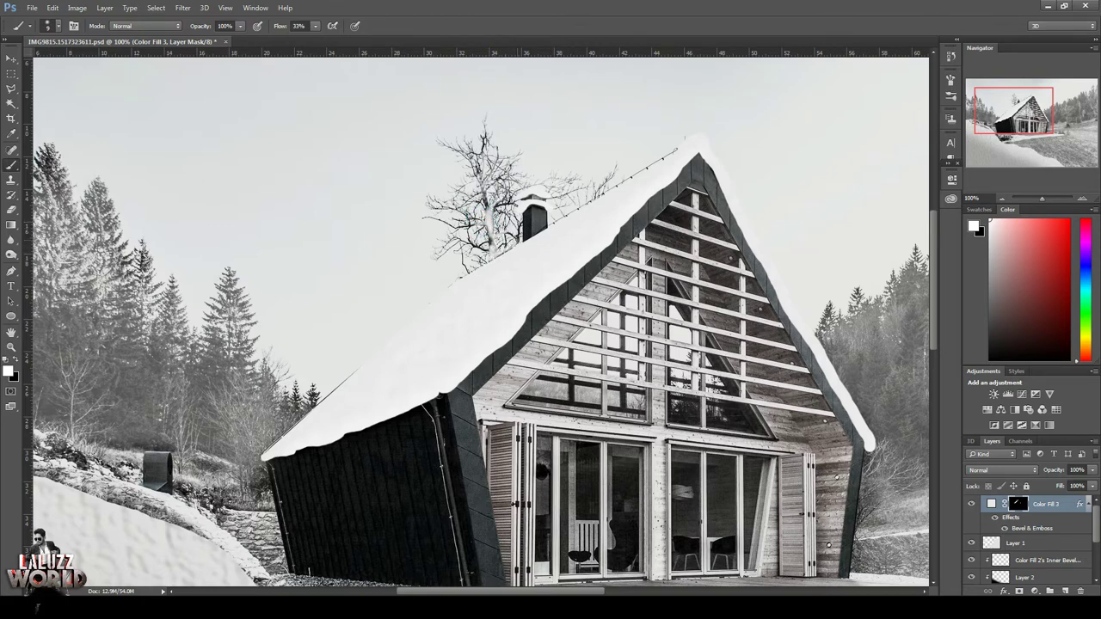
click(1002, 199)
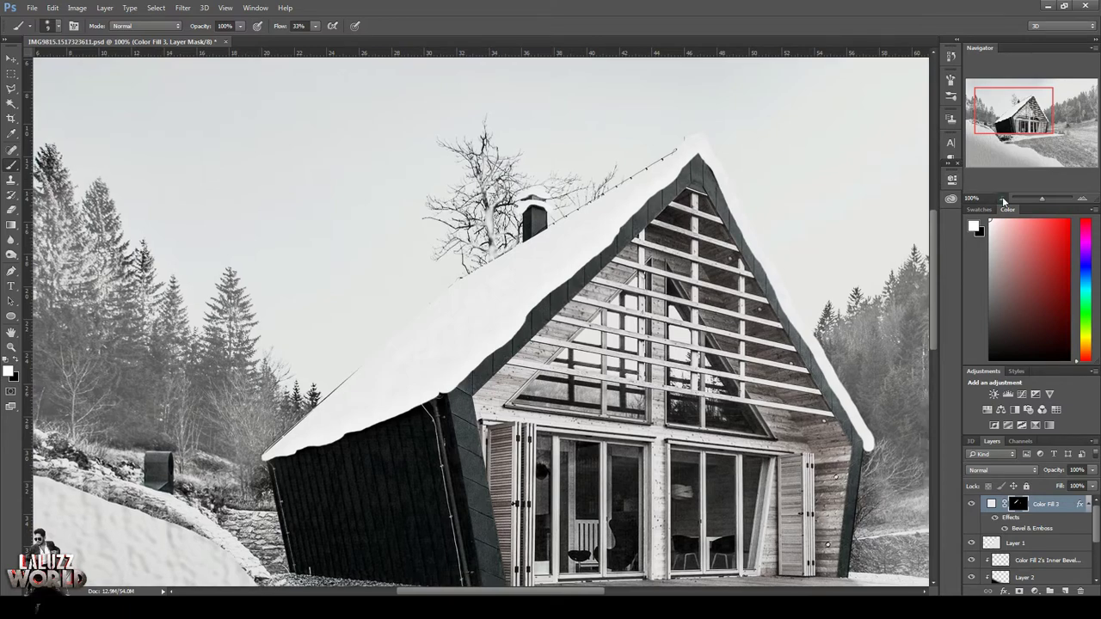
click(1085, 199)
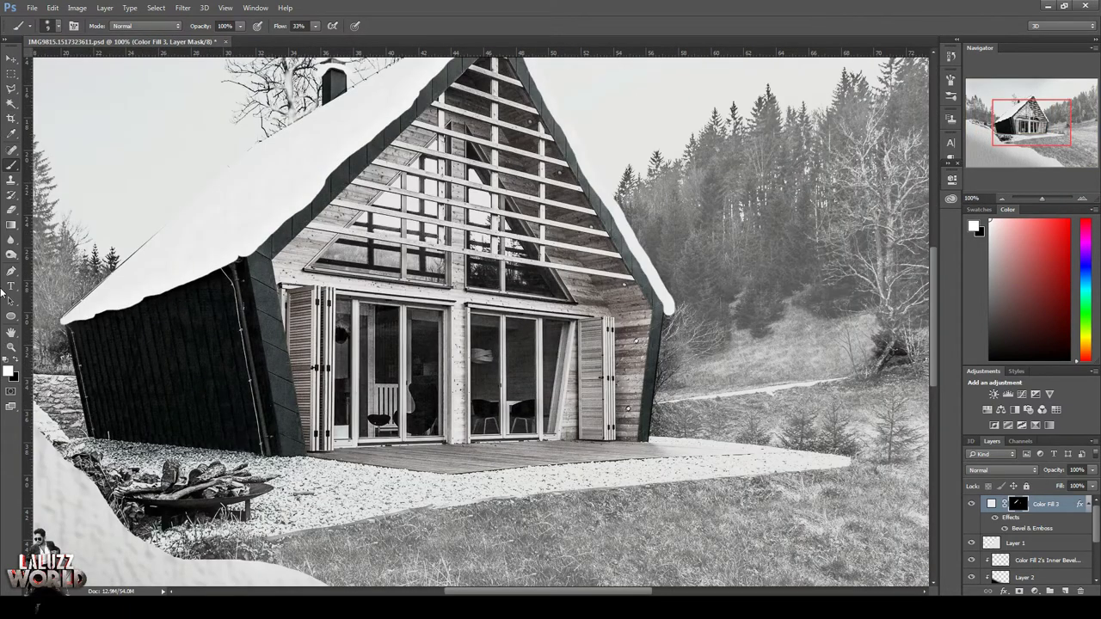
Step: On a new layer, paint light grey snow over the wooden deck with a 100 px soft brush
click(51, 26)
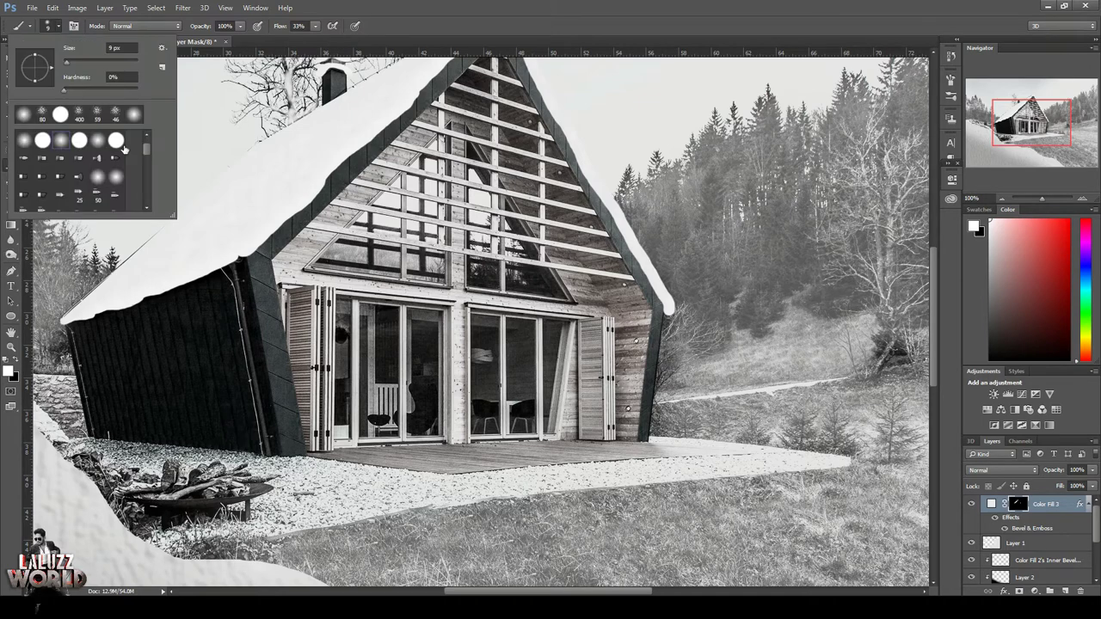
scroll(114, 175, down, 5)
scroll(76, 171, down, 4)
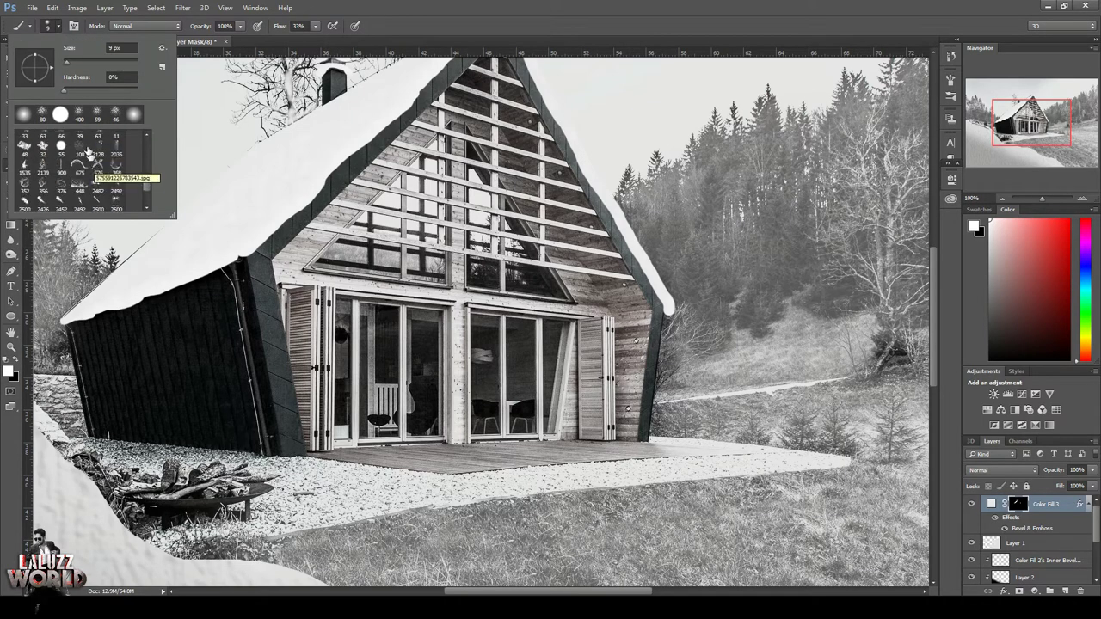
click(79, 148)
click(1065, 592)
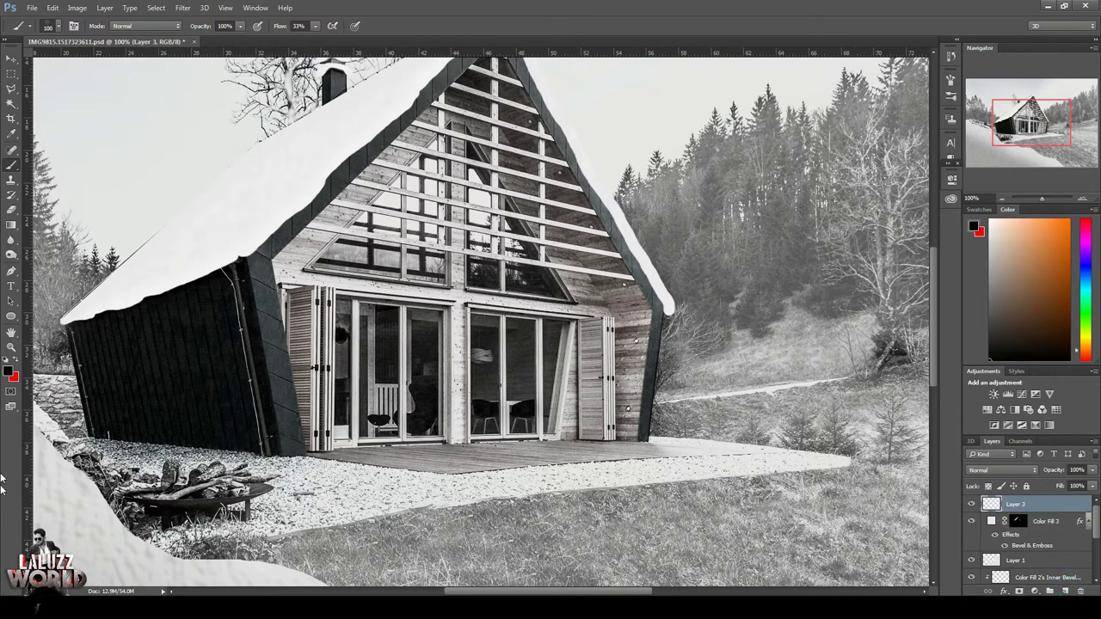
click(8, 371)
key(Return)
key(b)
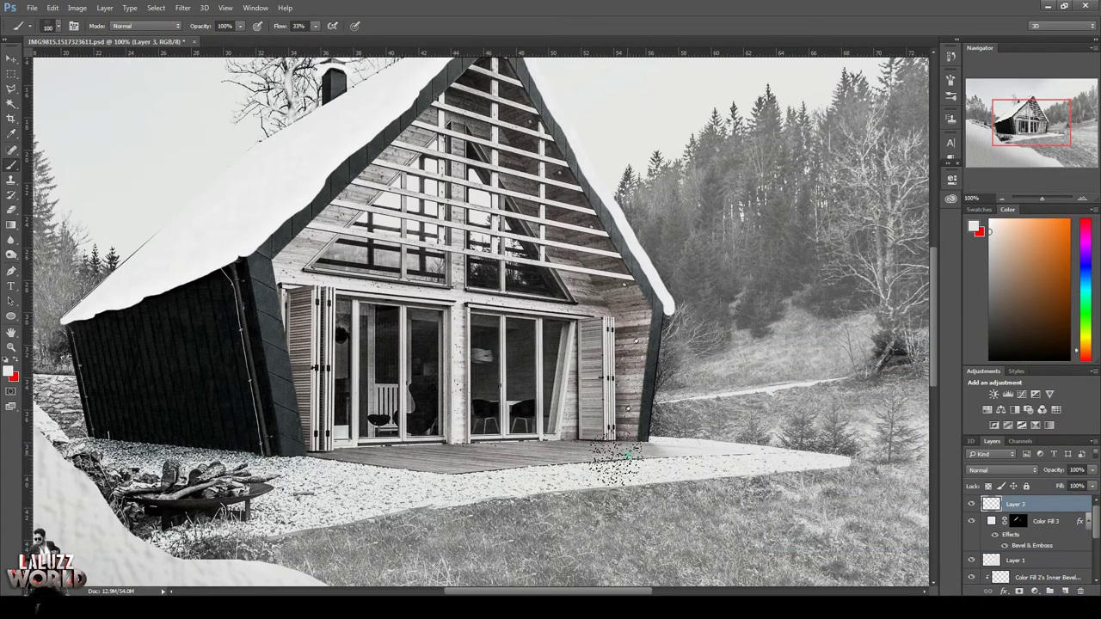
mouse_move(602, 456)
mouse_down()
mouse_move(361, 457)
mouse_move(455, 466)
mouse_move(700, 455)
mouse_move(301, 482)
mouse_move(364, 484)
mouse_up()
click(1017, 520)
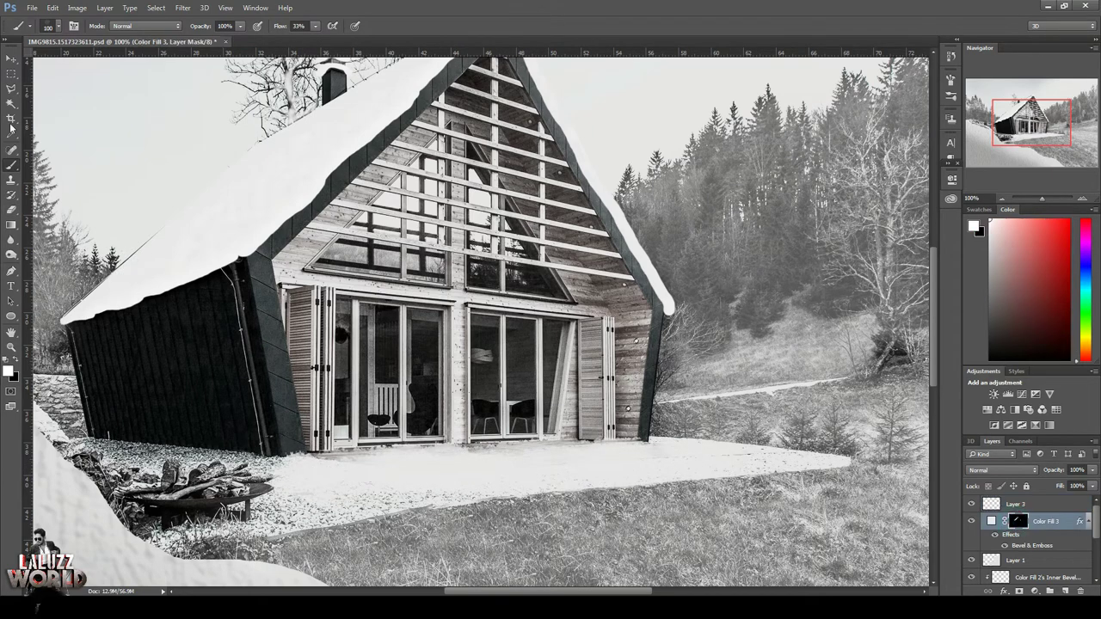
Step: Paint snow on the ground left of the cabin with a ~35 px brush at 100% flow
click(53, 26)
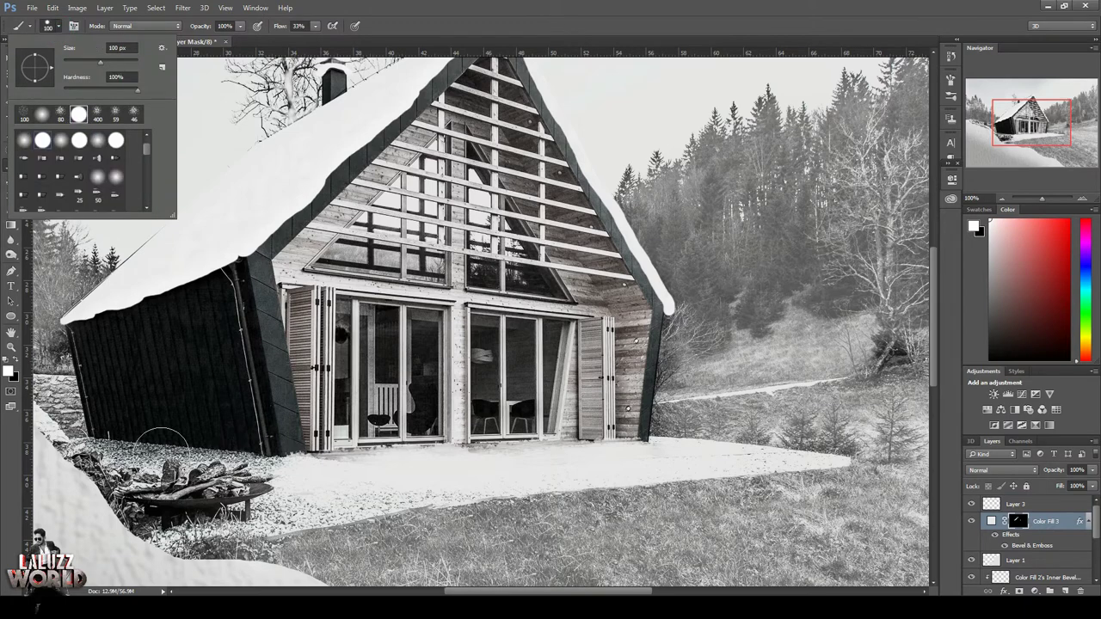
click(145, 417)
key(bracketleft)
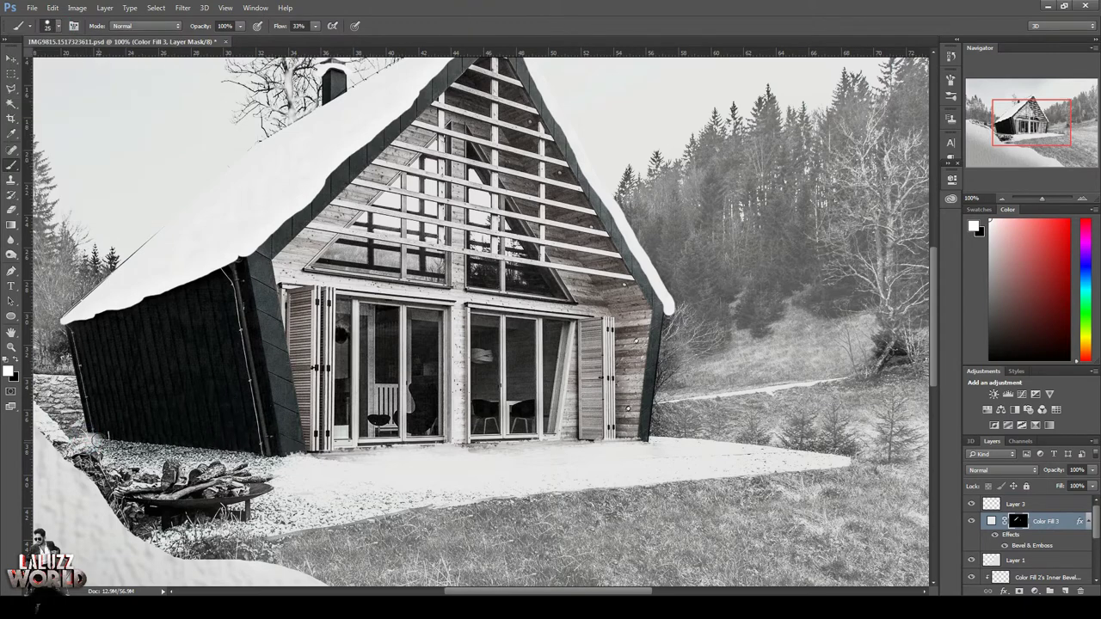
drag(315, 26, 357, 39)
mouse_move(104, 444)
mouse_down()
mouse_move(263, 456)
mouse_move(102, 450)
mouse_move(113, 459)
mouse_move(184, 455)
mouse_move(61, 445)
mouse_move(44, 431)
mouse_move(76, 440)
mouse_up()
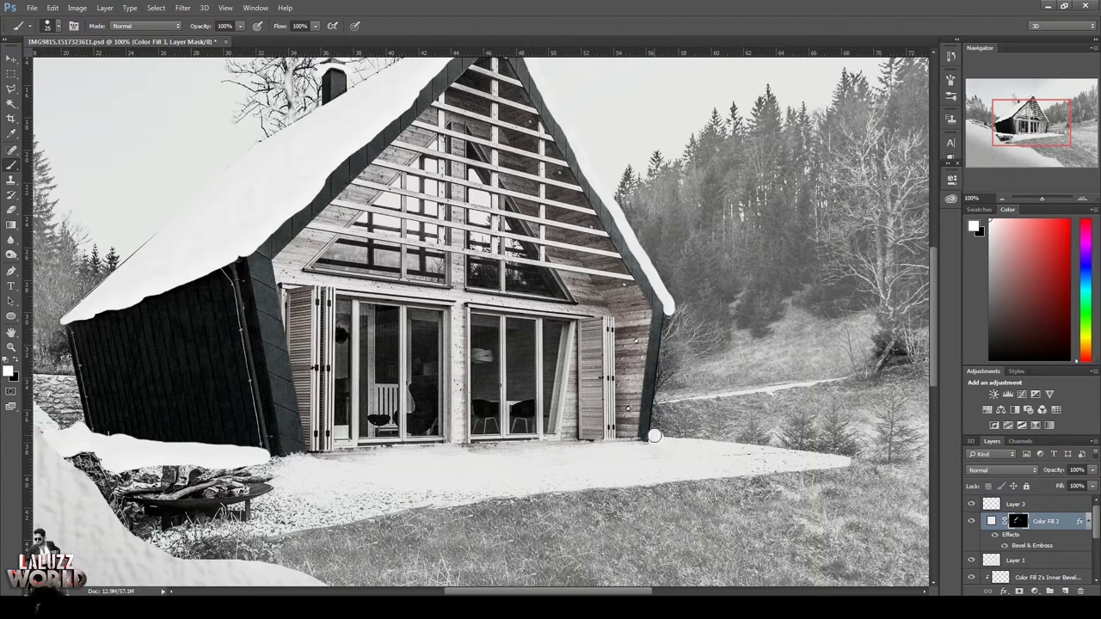
Step: Paint snow over the ground right of the cabin, fading up the path at 55% flow
mouse_move(654, 436)
mouse_down()
mouse_move(770, 434)
mouse_move(658, 425)
mouse_move(656, 409)
mouse_move(764, 398)
mouse_move(771, 434)
mouse_move(689, 425)
mouse_move(799, 401)
mouse_move(786, 388)
mouse_move(876, 374)
mouse_move(857, 380)
mouse_up()
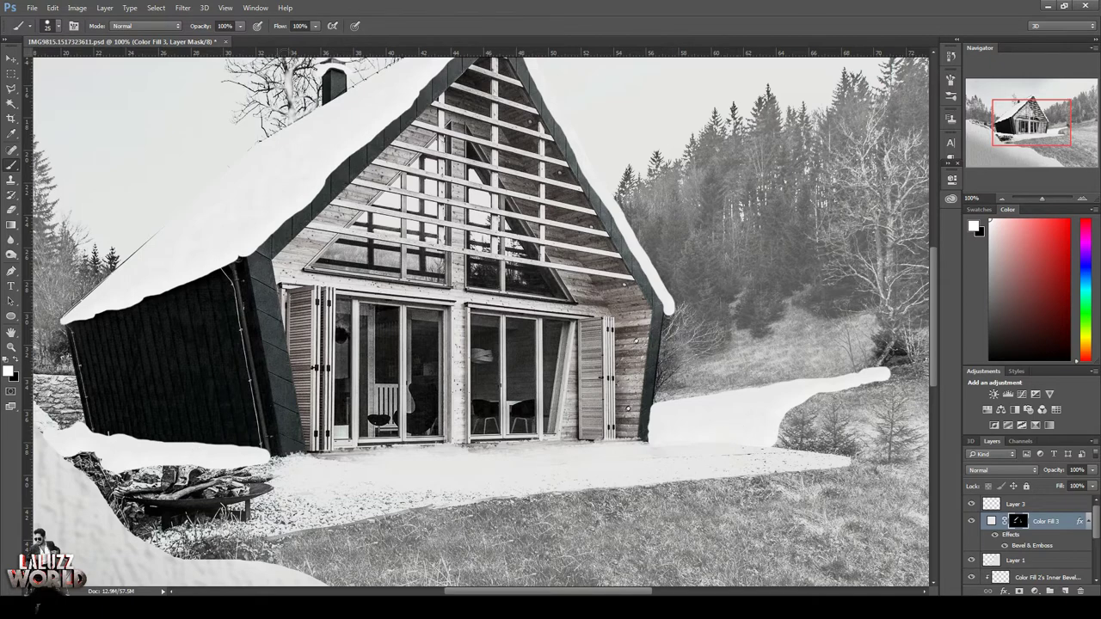
drag(315, 26, 289, 41)
mouse_move(845, 403)
mouse_down()
mouse_move(816, 400)
mouse_move(911, 368)
mouse_move(795, 412)
mouse_move(783, 441)
mouse_move(808, 418)
mouse_move(779, 444)
mouse_move(812, 442)
mouse_move(847, 406)
mouse_move(924, 366)
mouse_up()
key(ctrl+minus)
key(ctrl+minus)
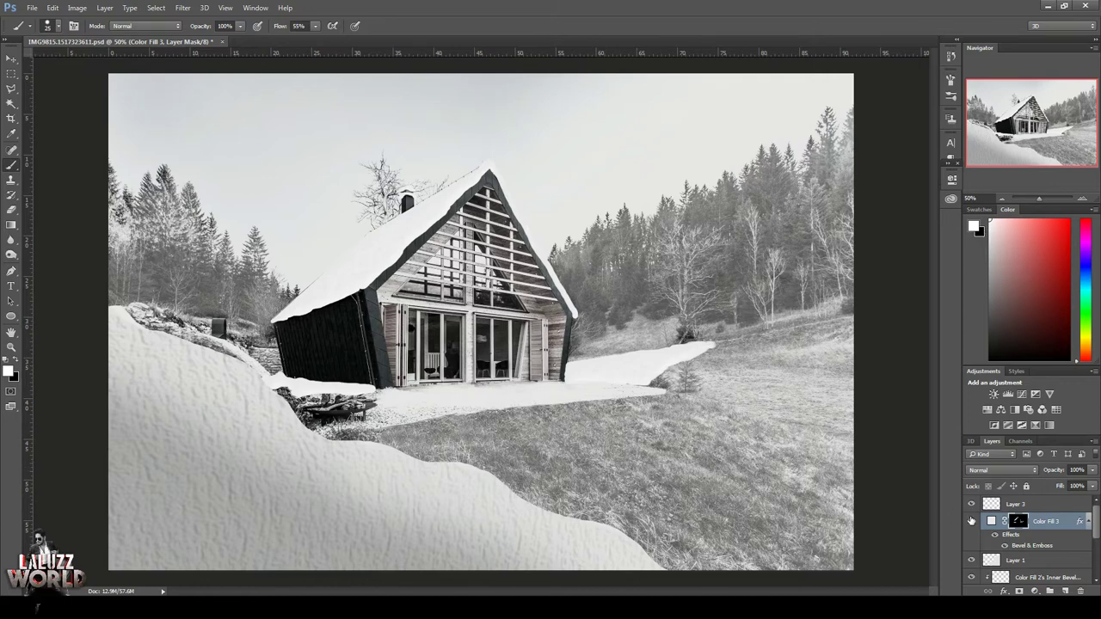
Step: Hide the snow fill and Magic Wand-select the three small fir trees on the Background
click(971, 521)
click(8, 103)
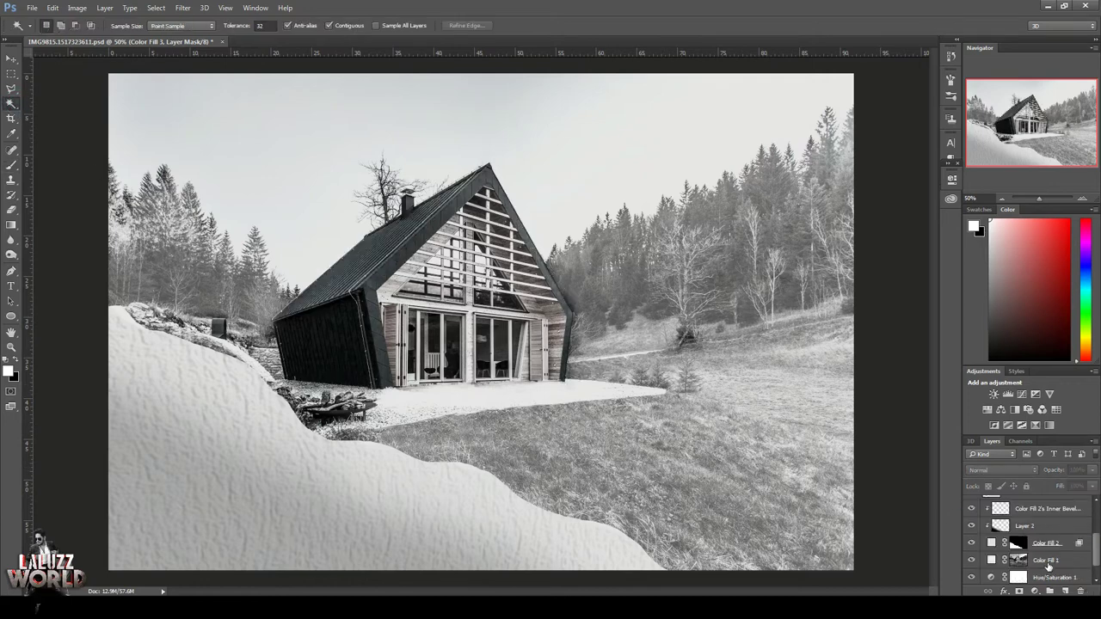
key(alt+comma)
click(641, 378)
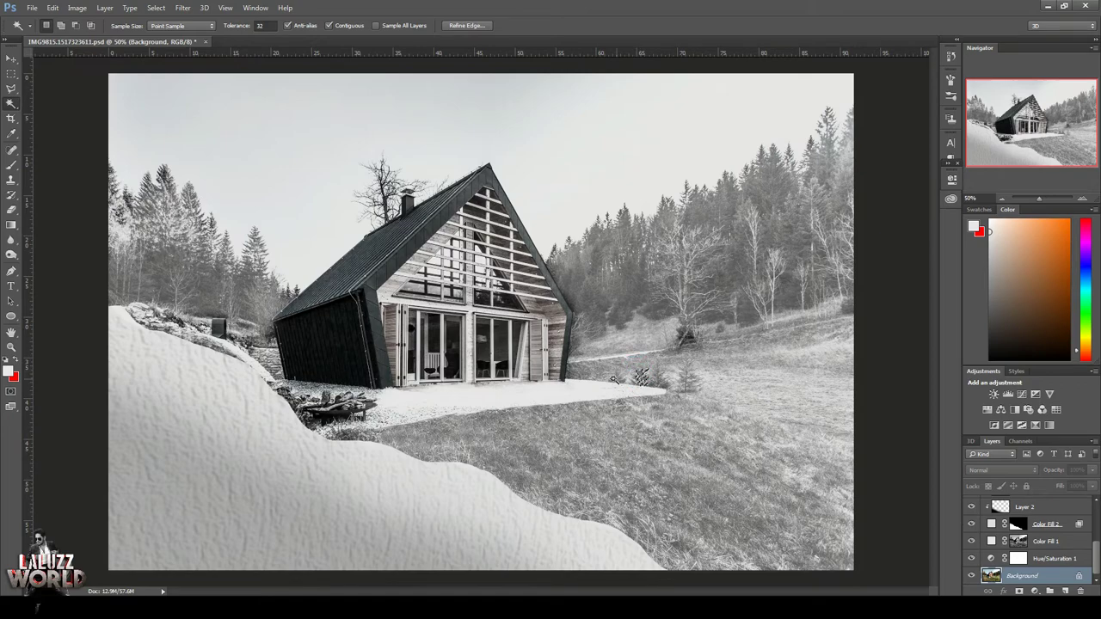
shift+click(615, 376)
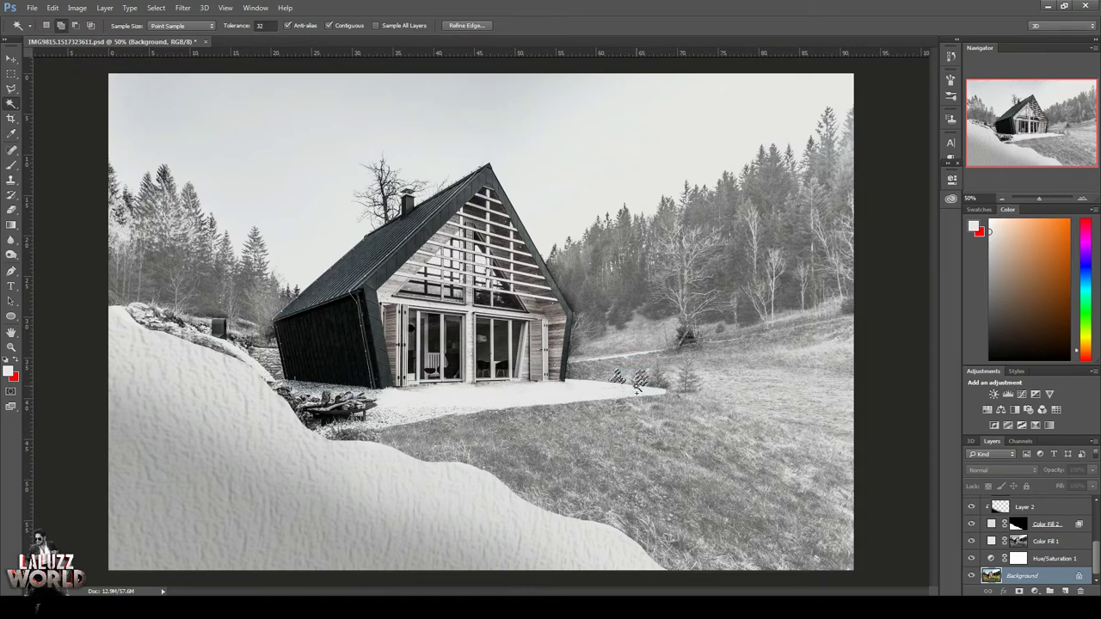
scroll(638, 389, up, 5)
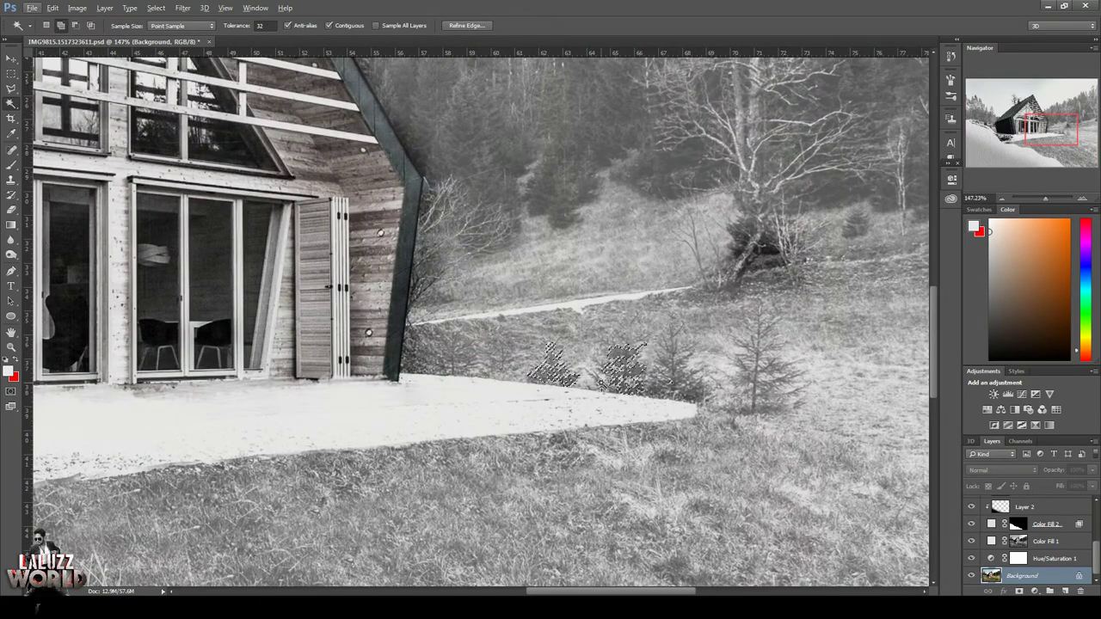
Step: Paint the three trees out of the Color Fill 3 mask so they show through, then deselect
click(972, 522)
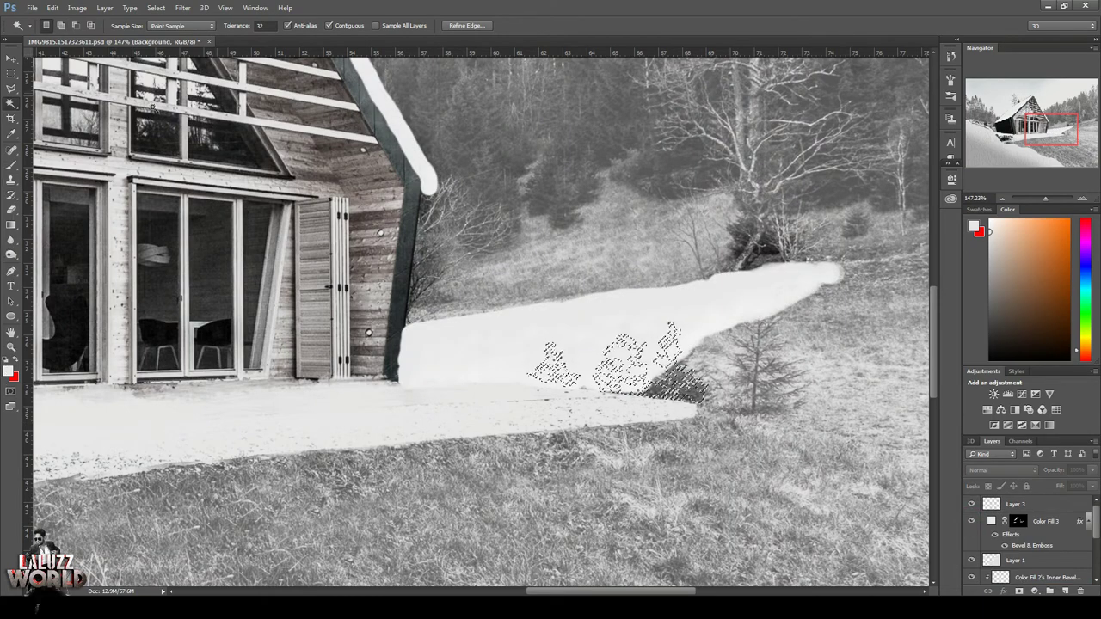
click(1017, 522)
key(b)
drag(538, 366, 545, 379)
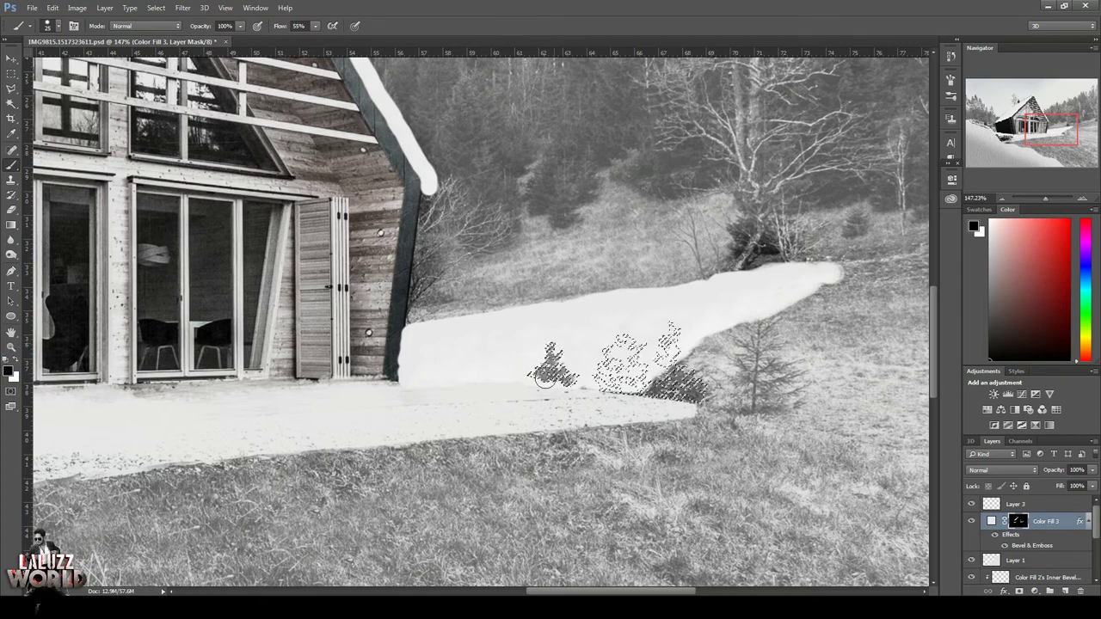
drag(315, 26, 344, 34)
drag(634, 357, 605, 359)
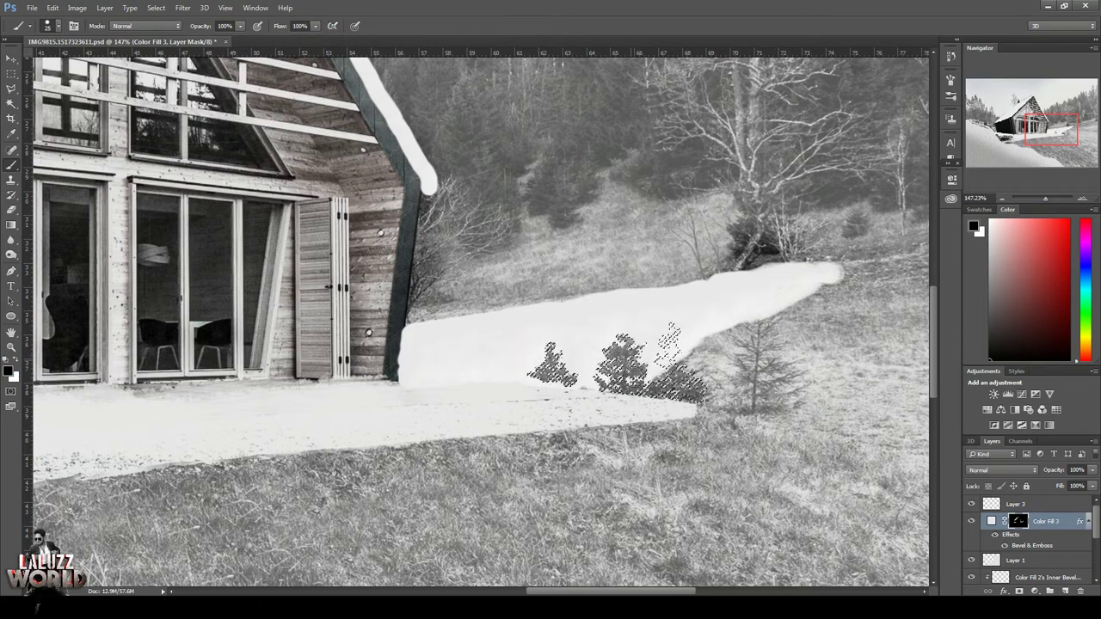
drag(669, 335, 671, 361)
key(ctrl+d)
key(m)
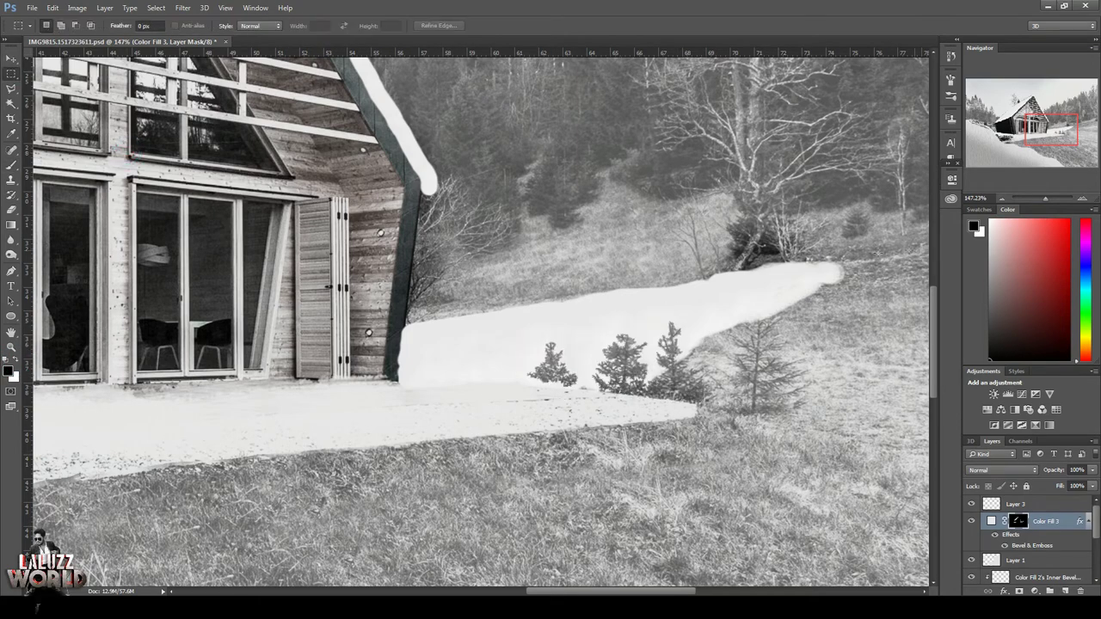
key(ctrl+minus)
key(ctrl+minus)
key(ctrl+minus)
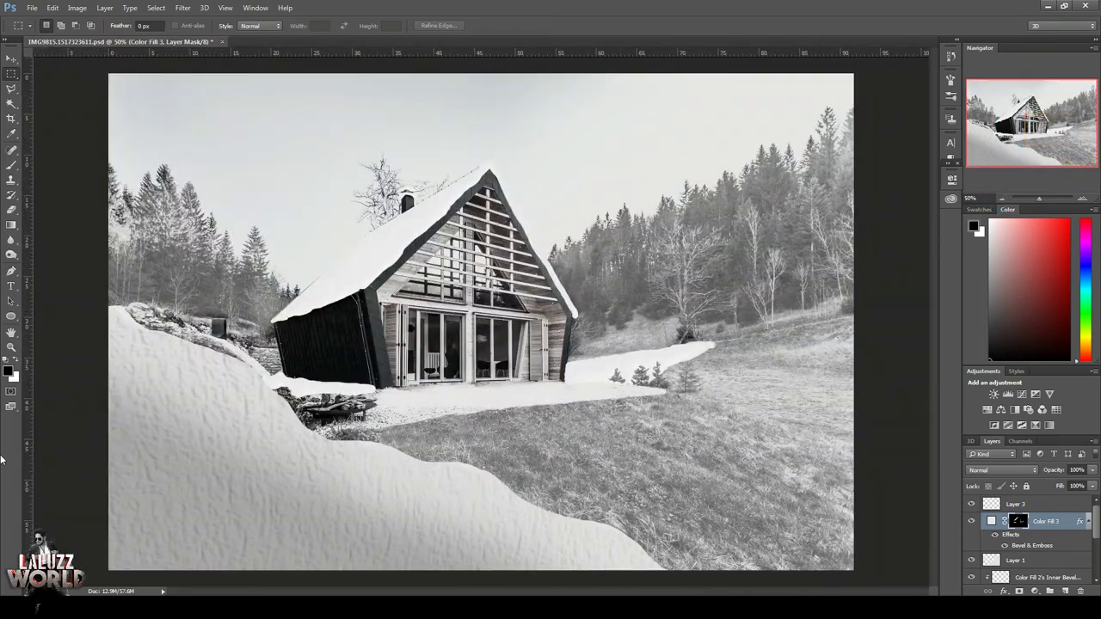
Step: Save the file and delete Layer 3
key(ctrl+s)
click(999, 198)
click(1063, 509)
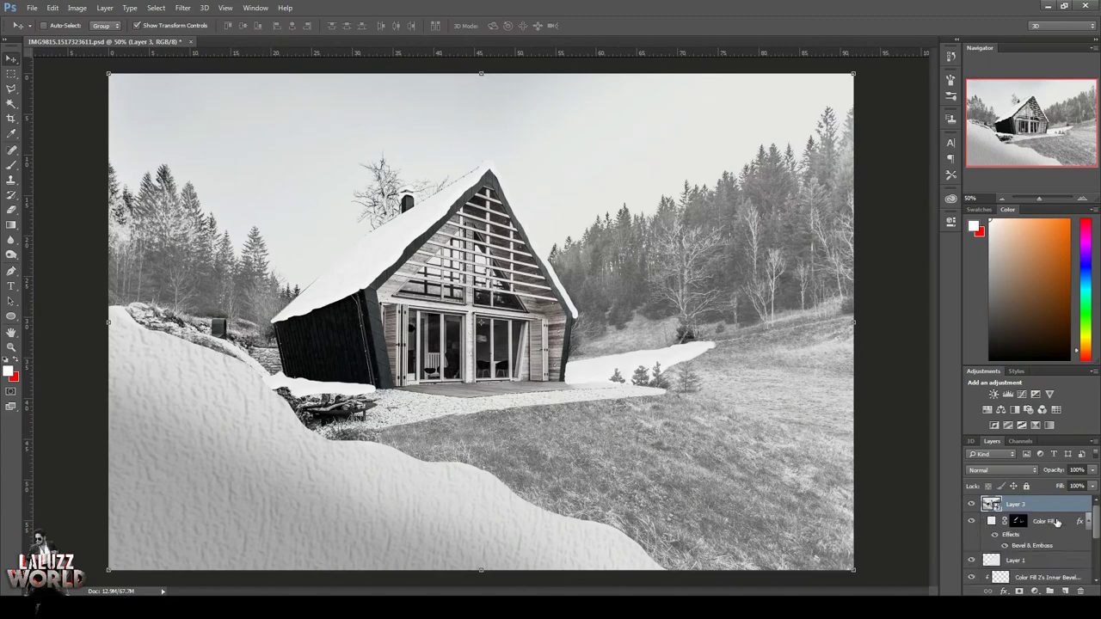
click(971, 504)
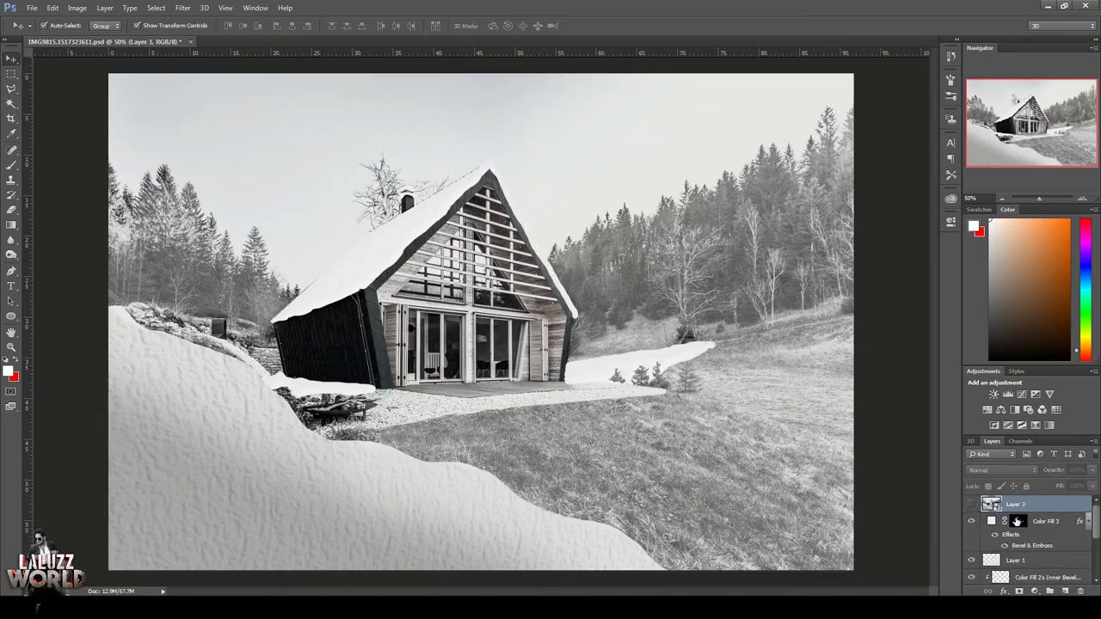
key(Delete)
click(1082, 198)
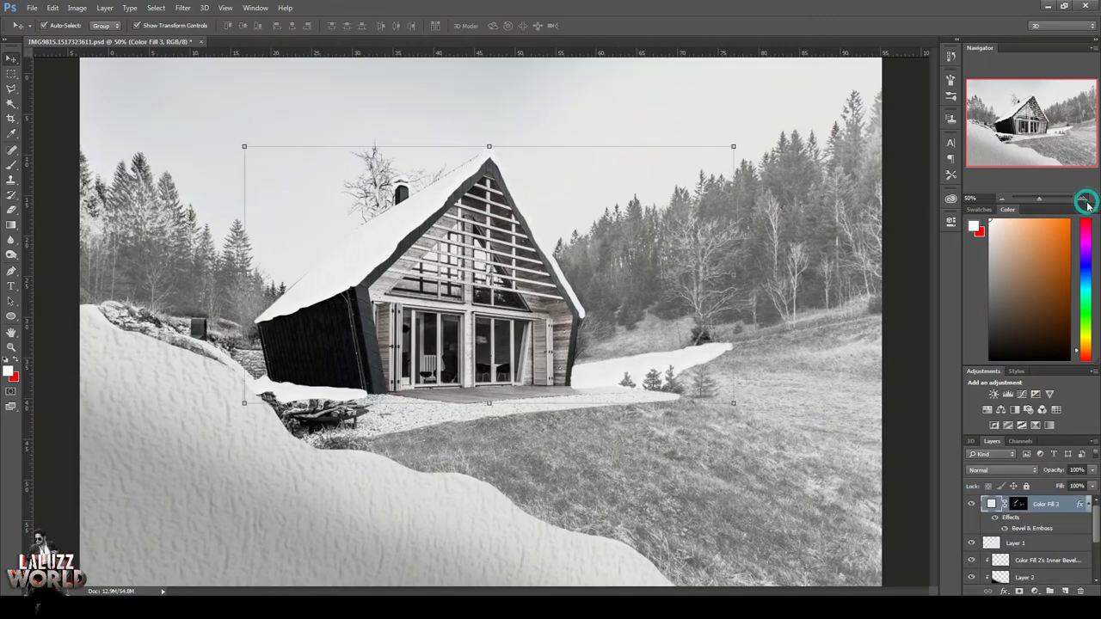
Step: Target the Color Fill 3 mask with a small white brush preset
click(1018, 504)
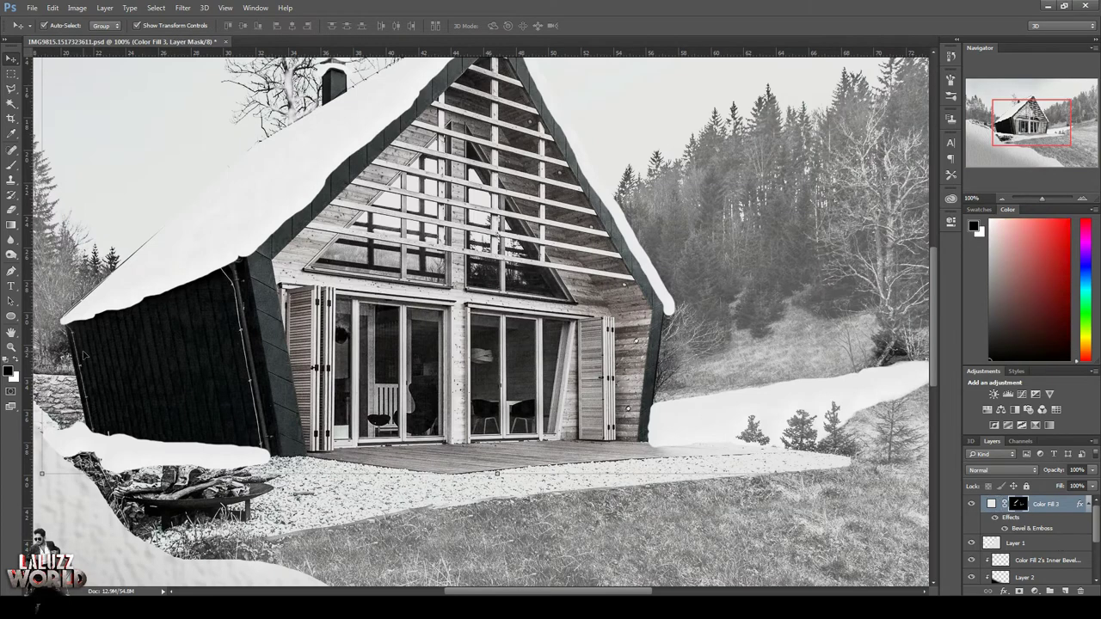
click(11, 164)
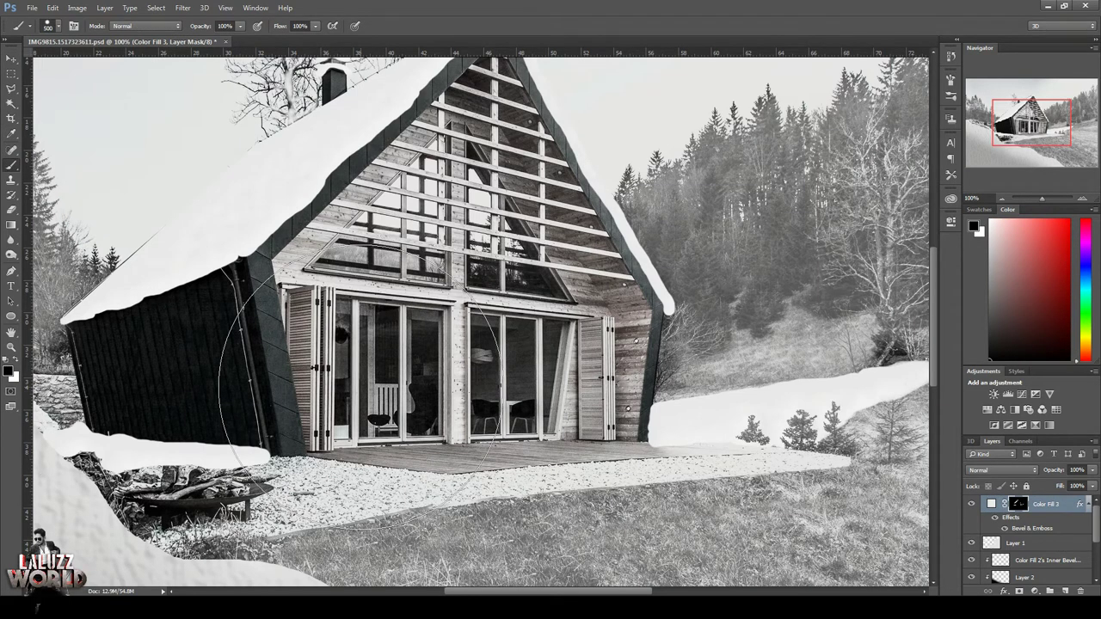
click(51, 25)
drag(107, 49, 86, 52)
click(527, 19)
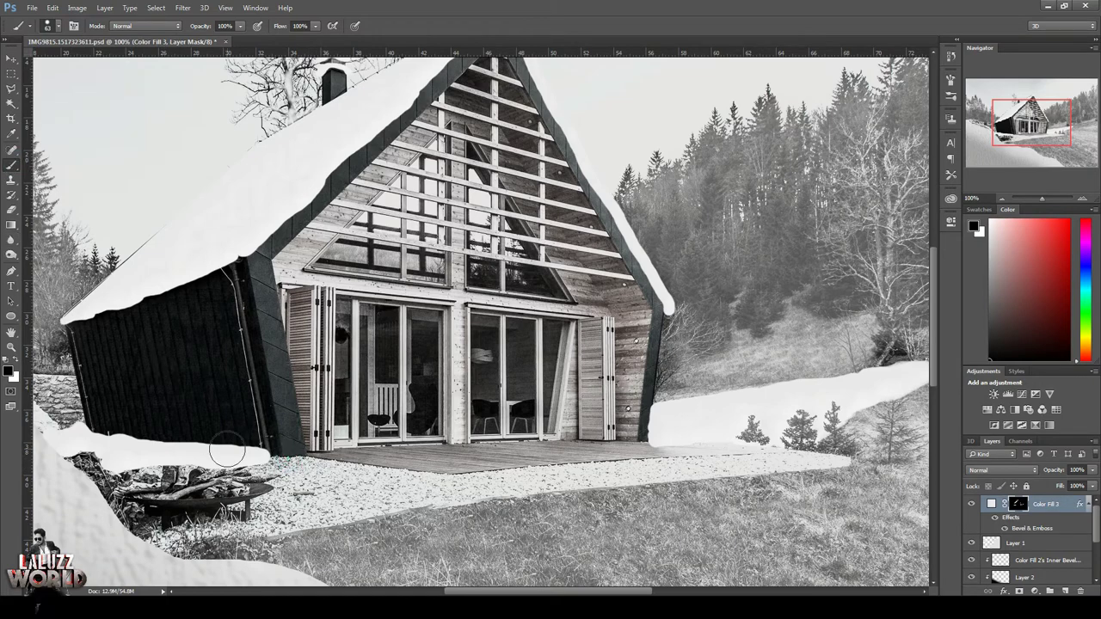
click(17, 365)
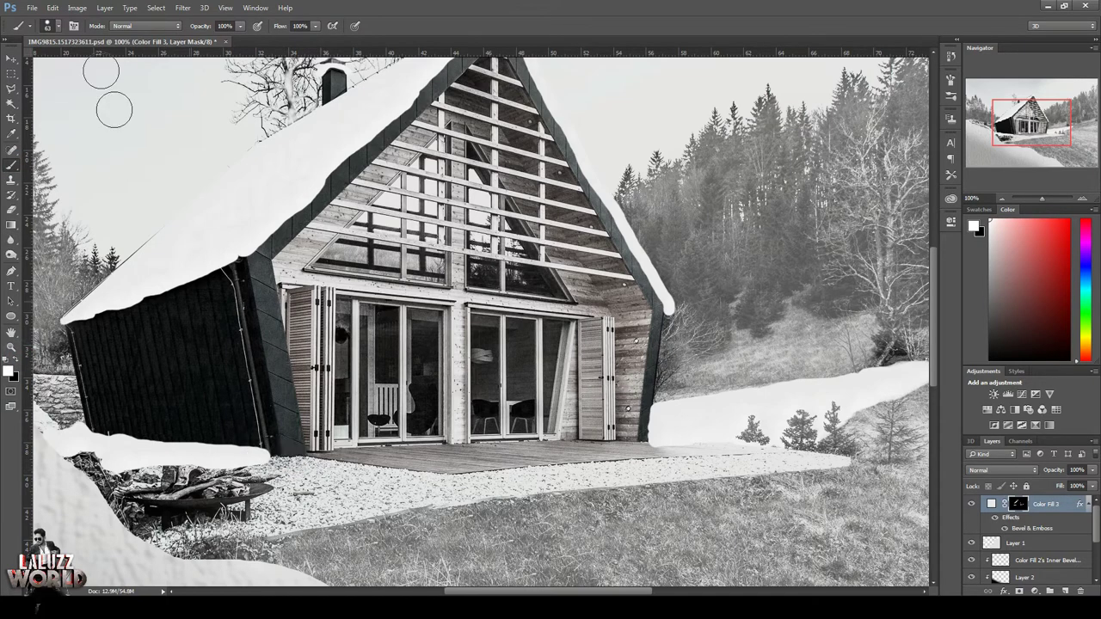
click(54, 26)
double_click(42, 139)
Step: Paint snow along the cabin's bottom edge, then across the deck with a 39 px brush
mouse_move(281, 468)
mouse_down()
mouse_move(300, 467)
mouse_move(270, 466)
mouse_up()
key(ctrl+alt+z)
key(ctrl+alt+z)
key(ctrl+alt+z)
click(53, 25)
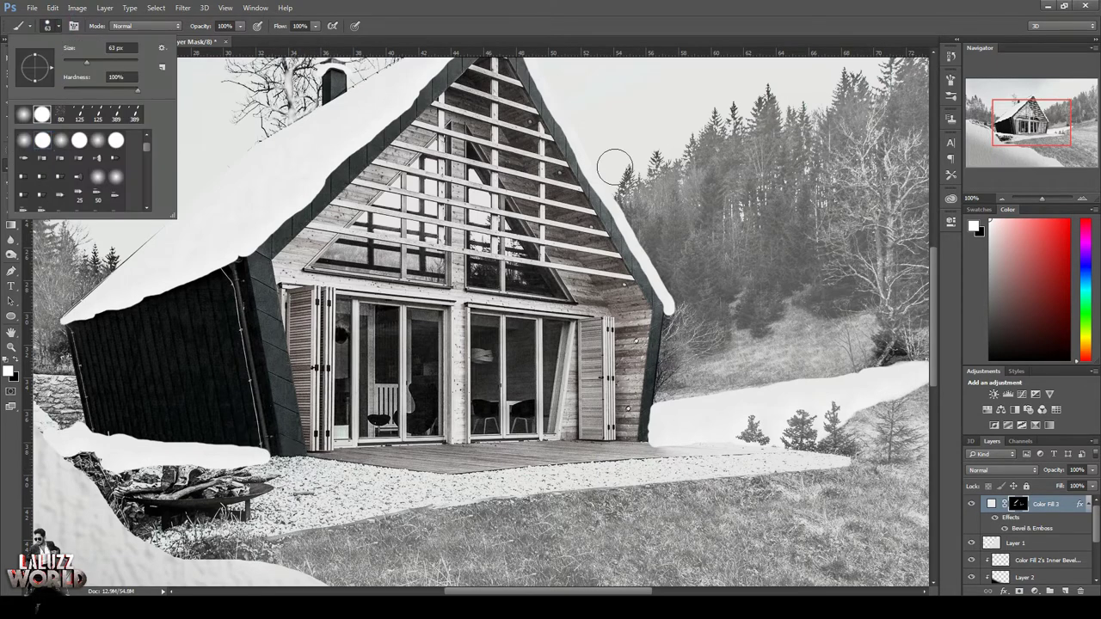
click(615, 167)
drag(282, 455, 301, 459)
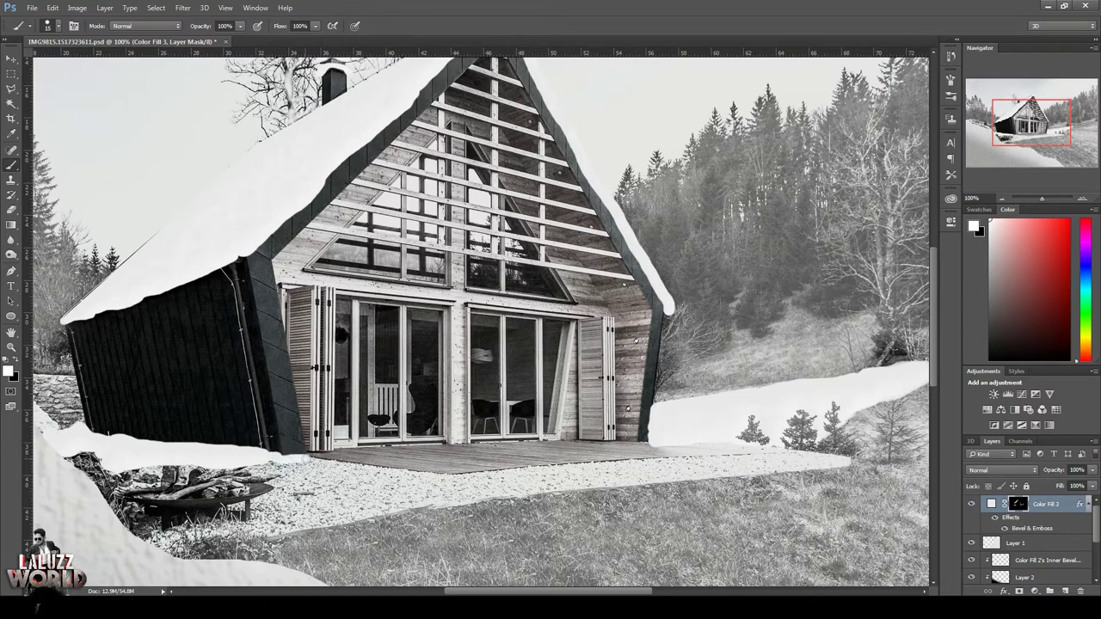
click(53, 26)
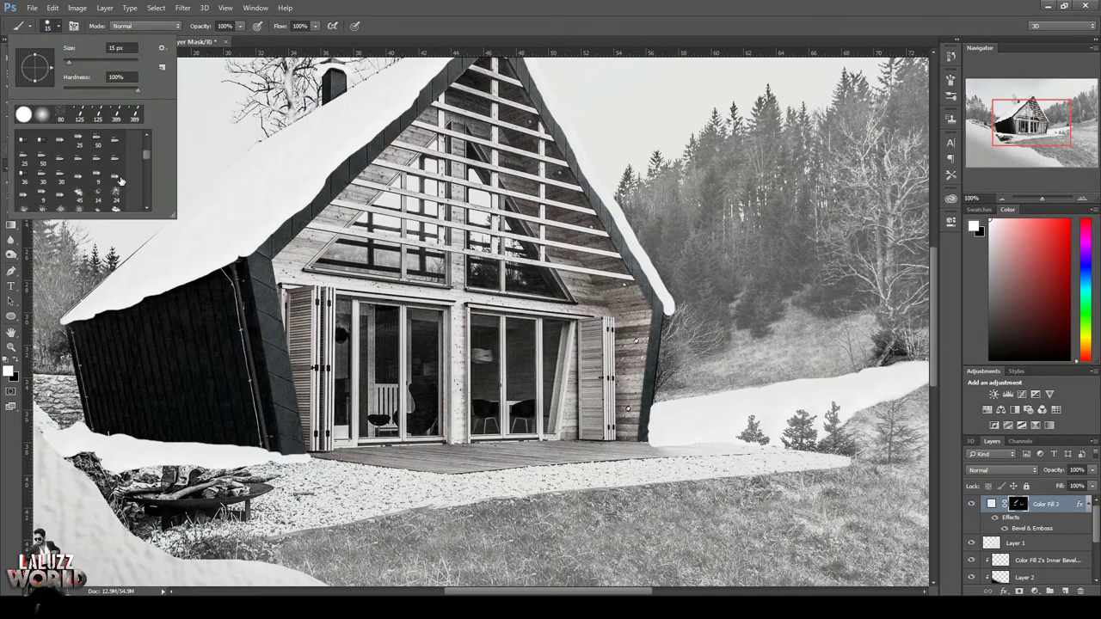
double_click(80, 192)
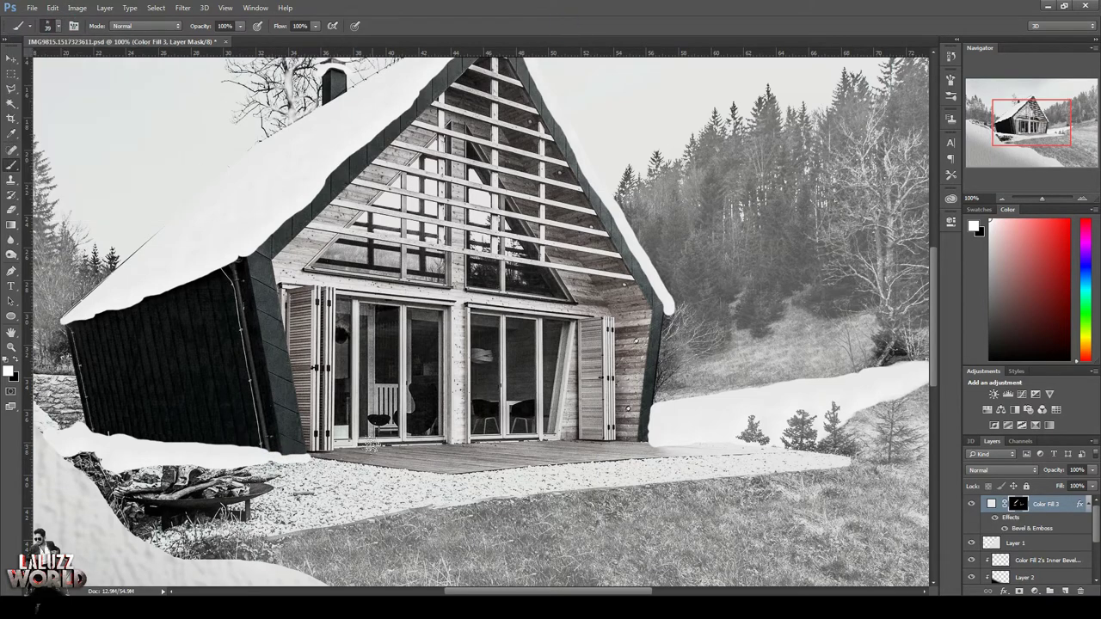
mouse_move(314, 458)
mouse_down()
mouse_move(677, 454)
mouse_move(397, 480)
mouse_up()
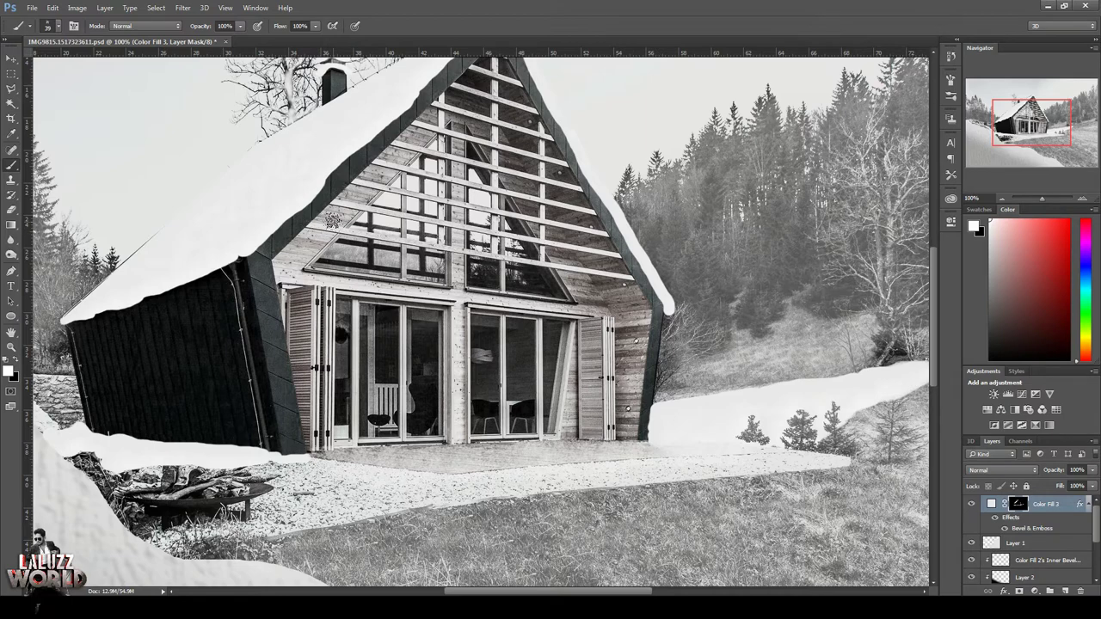
scroll(460, 144, up, 3)
scroll(460, 145, up, 2)
Step: With a larger brush, paint white snow along the gable's top beam, slats and right-side beams
click(49, 26)
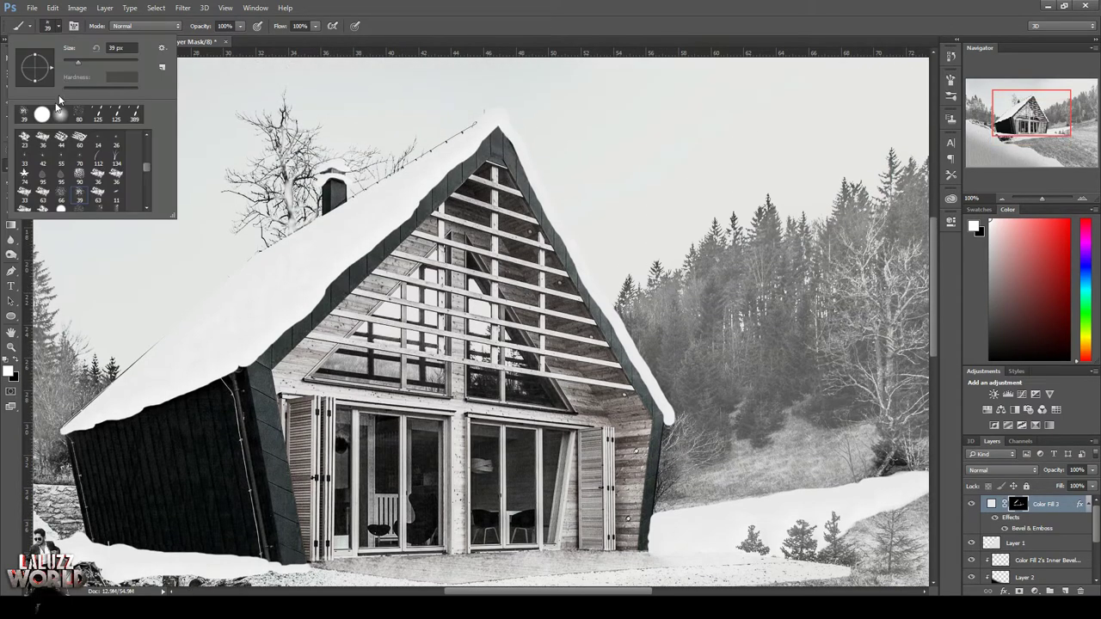
double_click(107, 149)
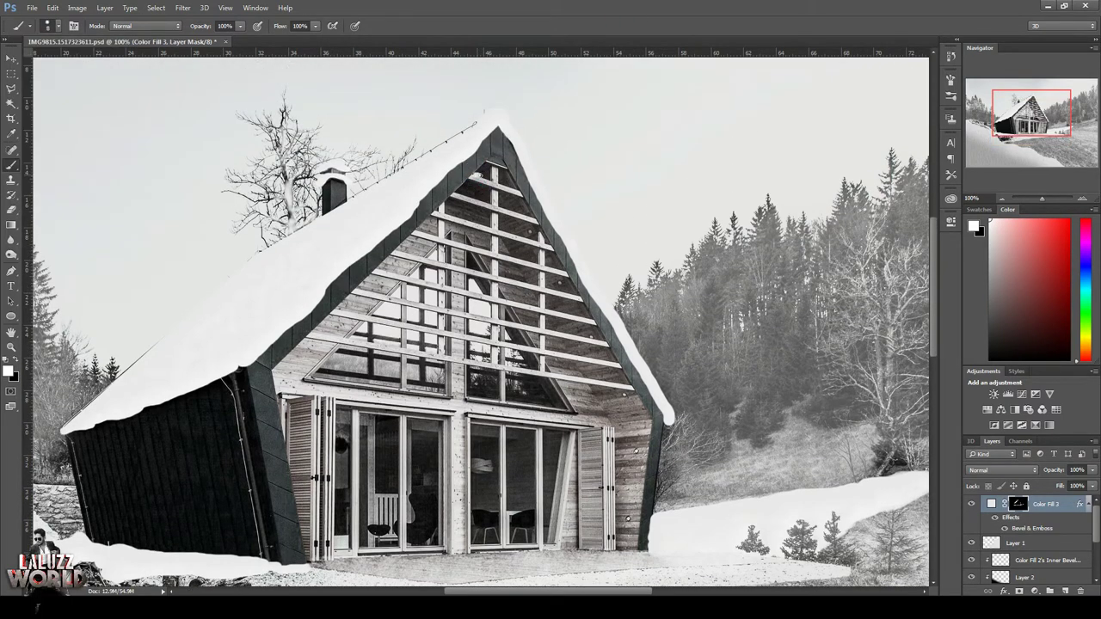
drag(497, 182, 454, 191)
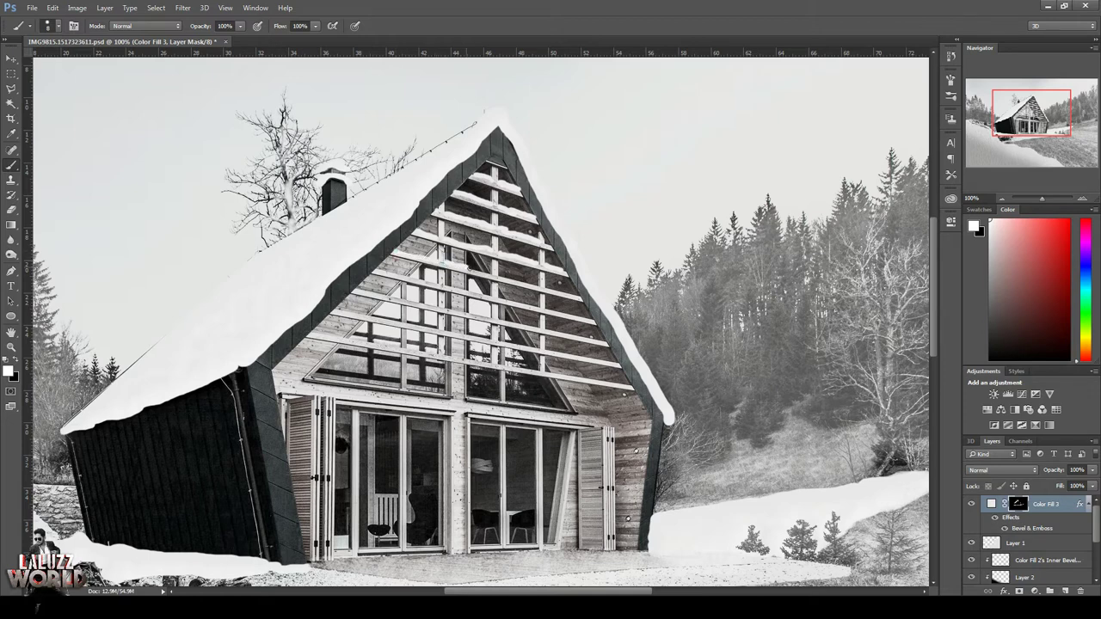
drag(491, 273, 521, 280)
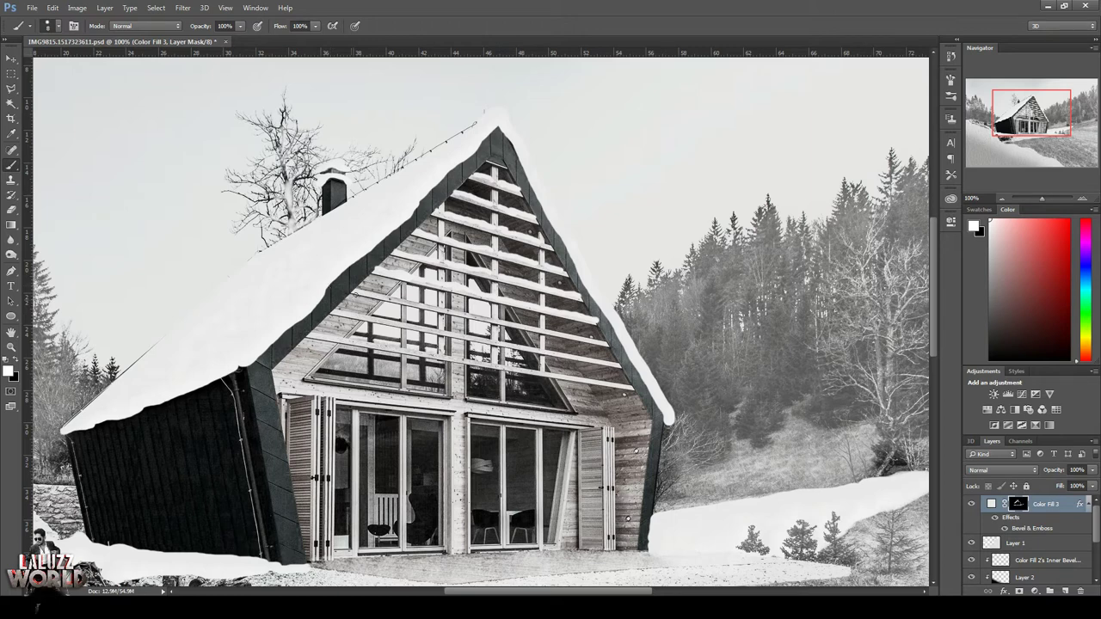
drag(355, 289, 415, 300)
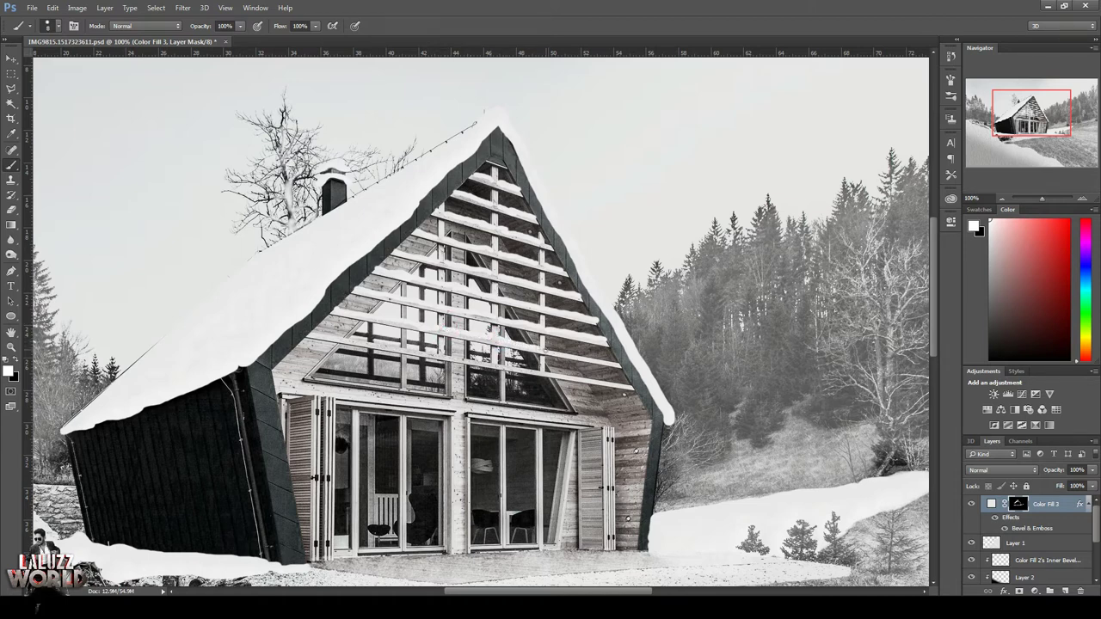
drag(546, 349, 584, 355)
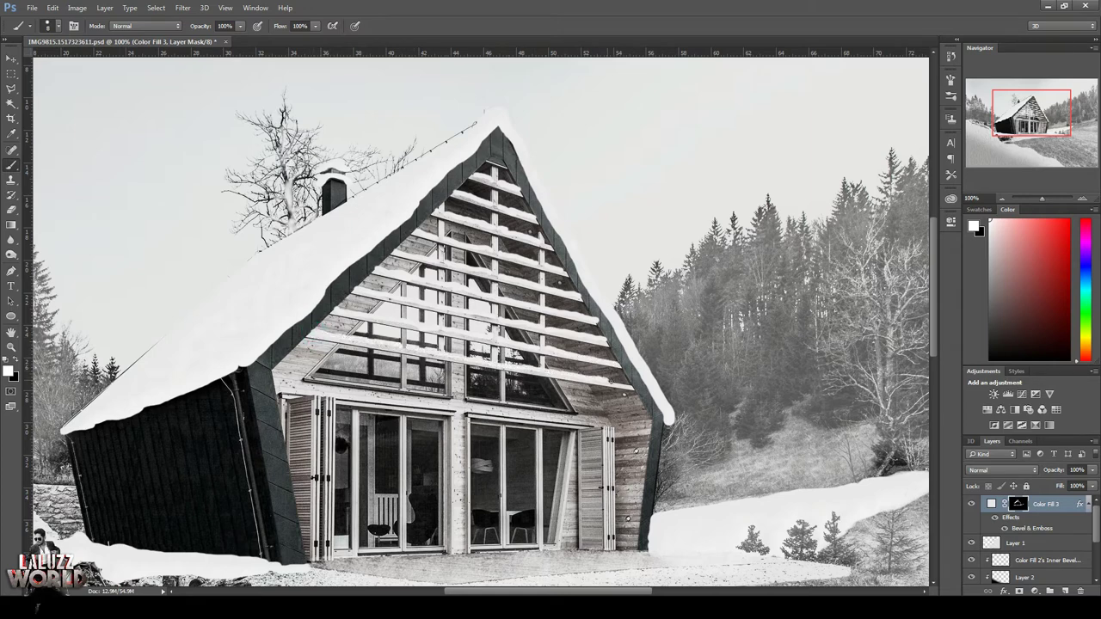
key(x)
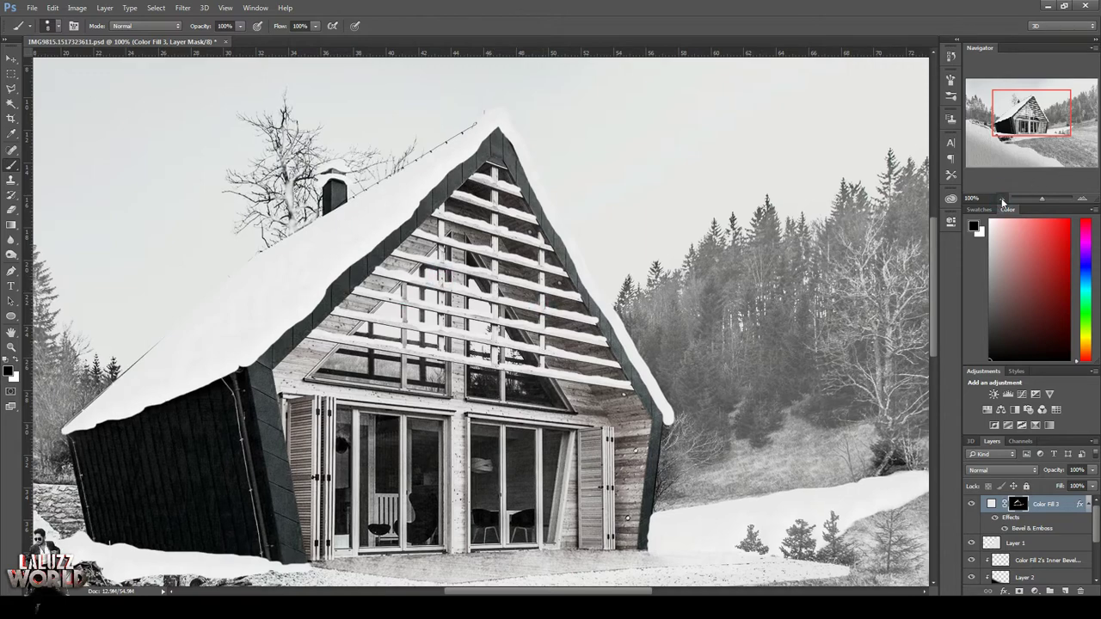
Step: Target the Hue/Saturation 1 layer mask and set a soft round brush to 44% flow
click(1001, 198)
scroll(1020, 554, down, 5)
click(1019, 557)
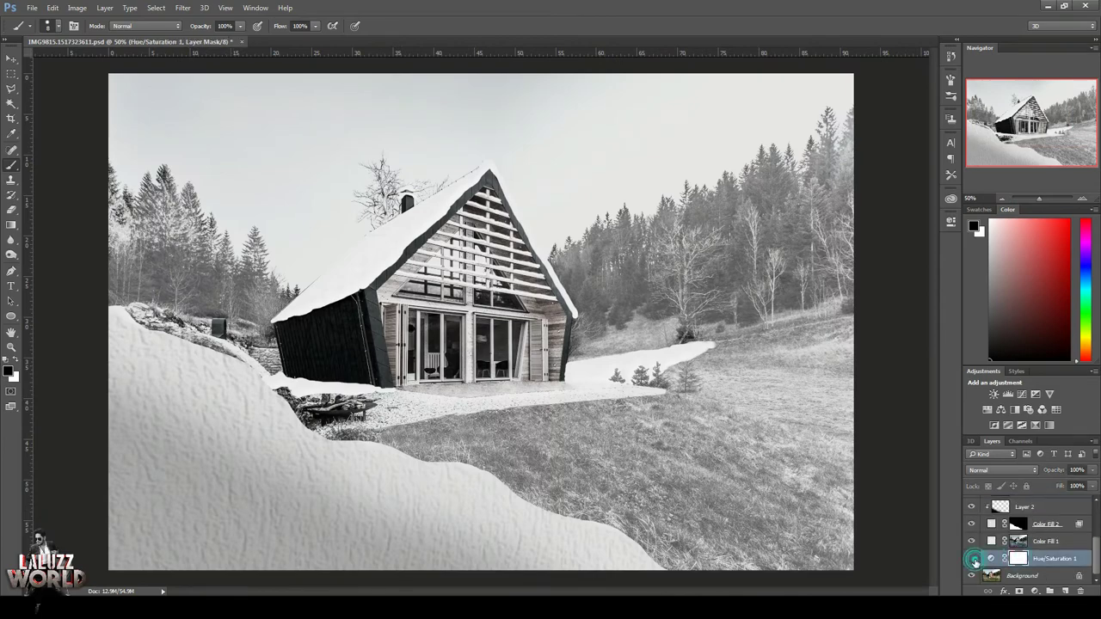
click(1084, 198)
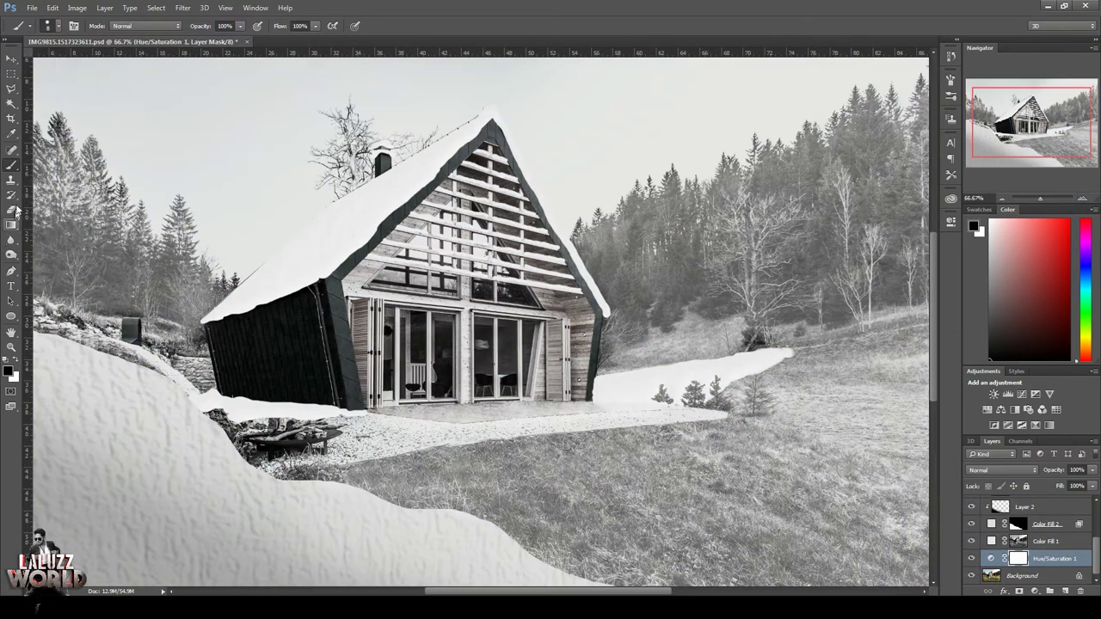
click(52, 26)
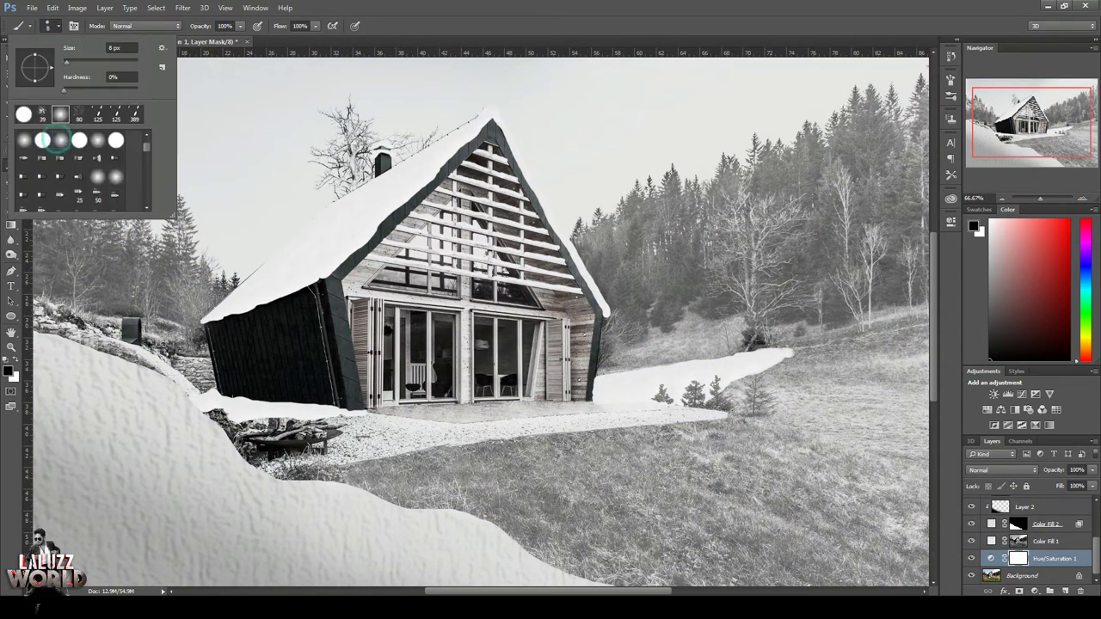
click(461, 362)
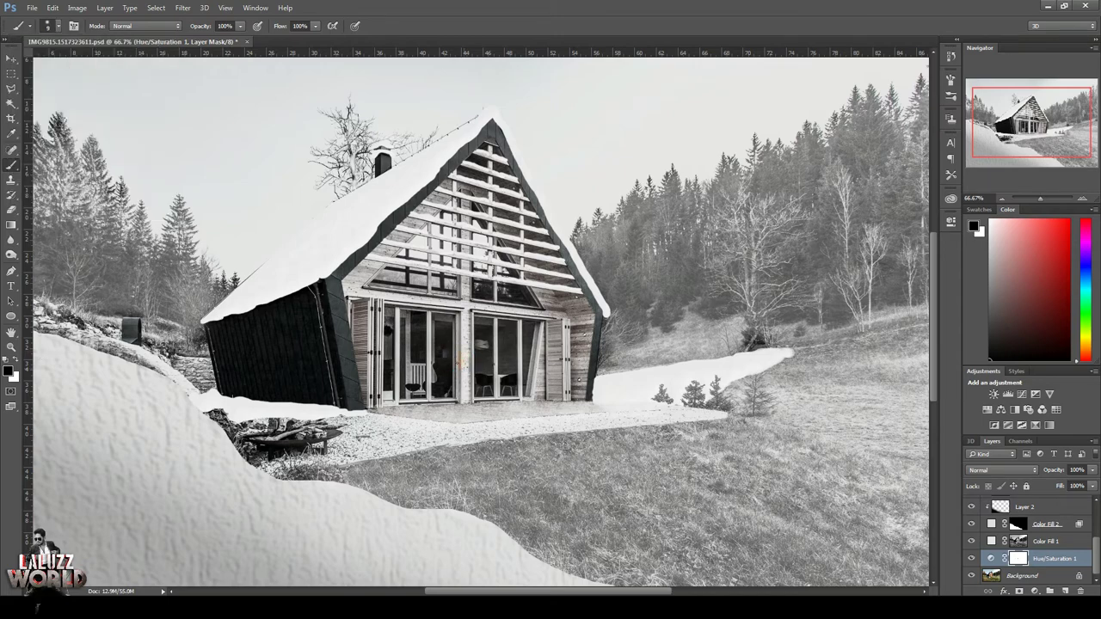
drag(316, 25, 278, 50)
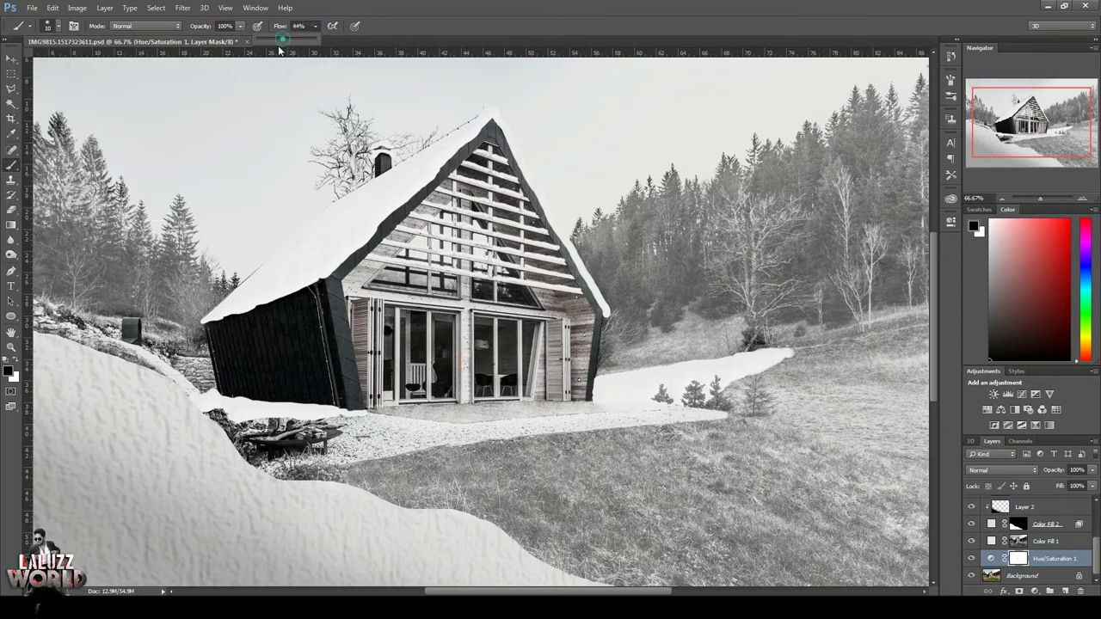
click(600, 17)
Step: Paint the cabin's wall and gable with a 90 px brush to reveal the wood colour
key(bracketright)
key(bracketright)
key(bracketright)
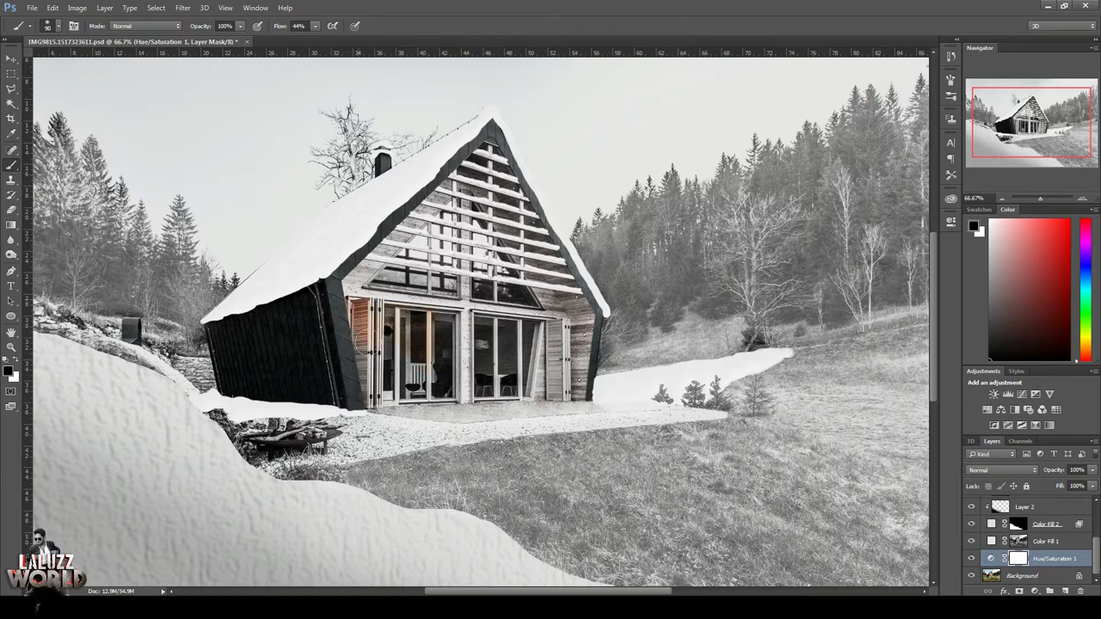
mouse_move(393, 252)
mouse_down()
mouse_move(493, 223)
mouse_move(575, 317)
mouse_up()
click(1000, 199)
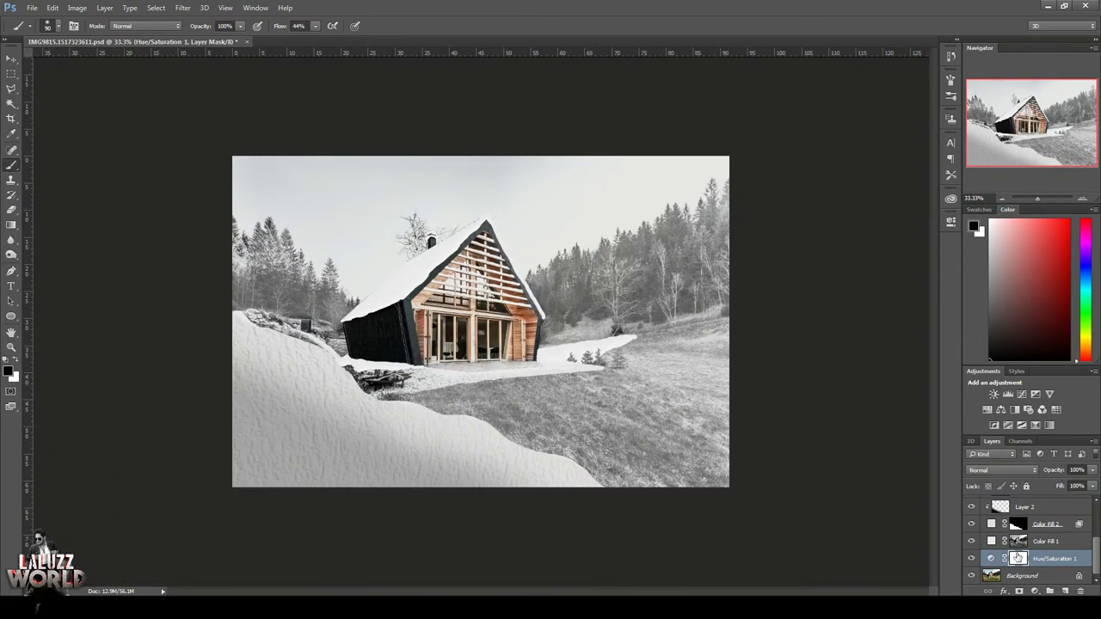
click(1084, 199)
click(1085, 200)
Step: Switch the painting colour to white and set brush opacity to 29%
click(16, 360)
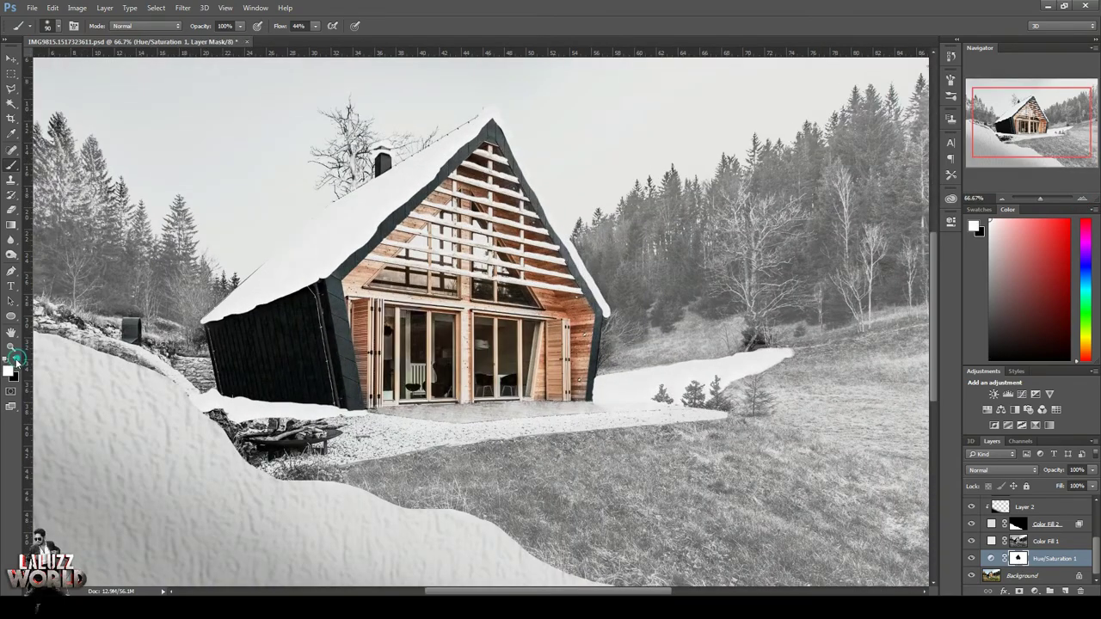
drag(240, 26, 173, 43)
drag(240, 26, 254, 39)
click(1003, 199)
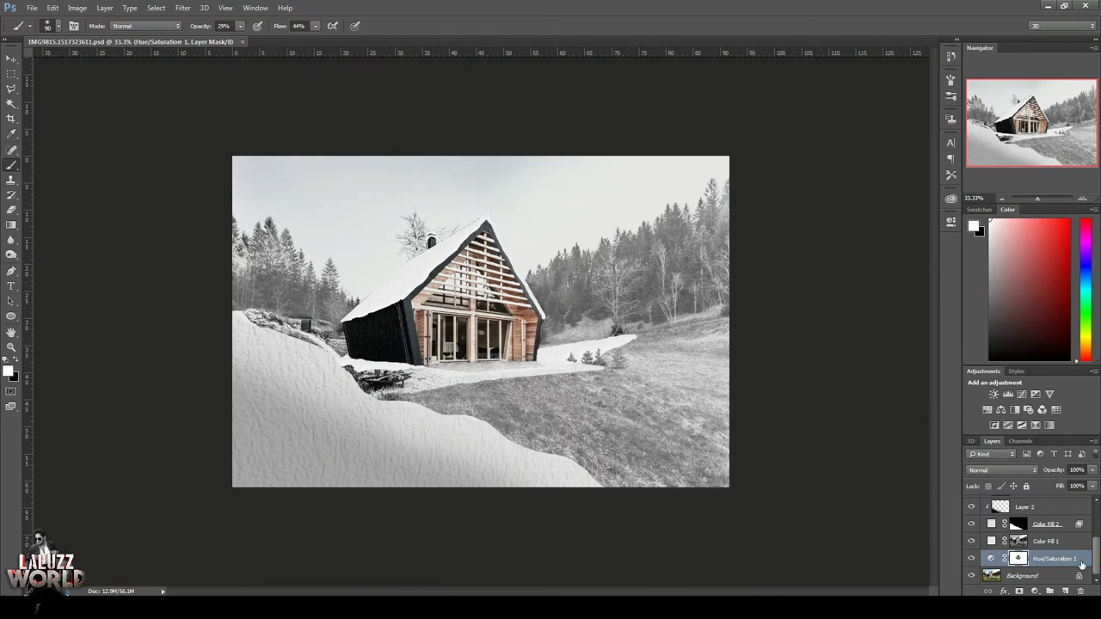
scroll(1082, 550, up, 3)
click(1058, 505)
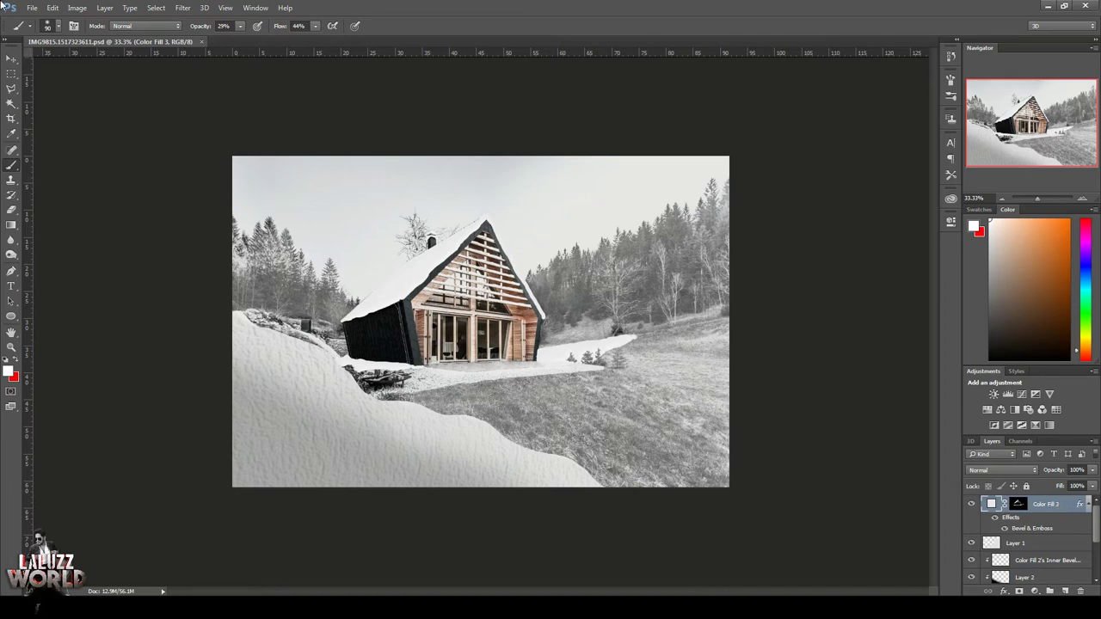
Step: Stamp all visible layers into a new merged layer above Color Fill 3
click(1001, 199)
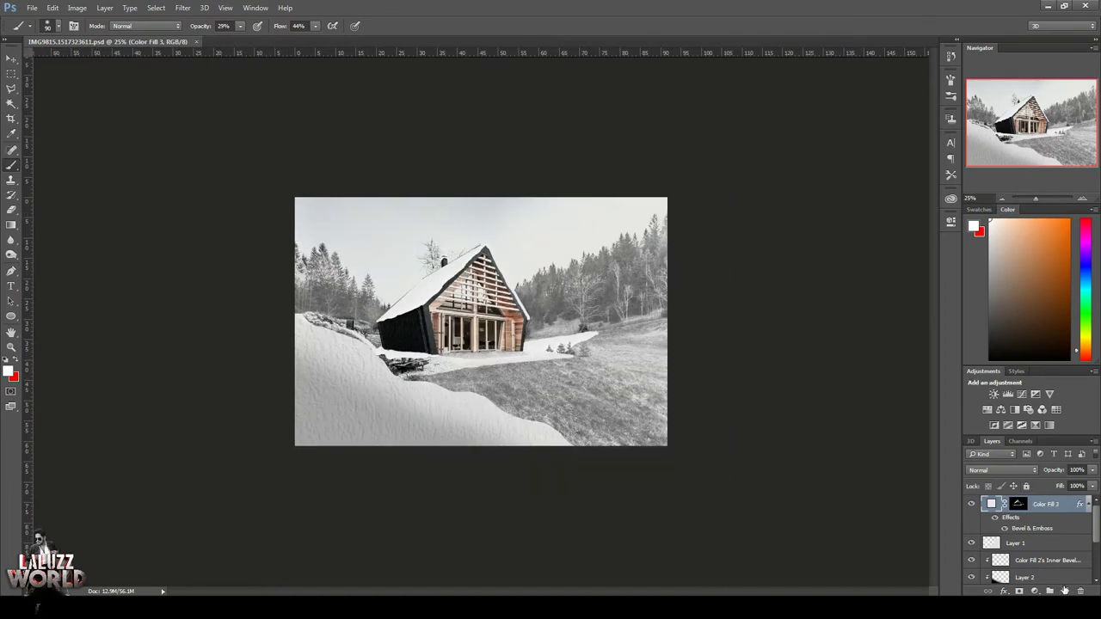
click(1065, 591)
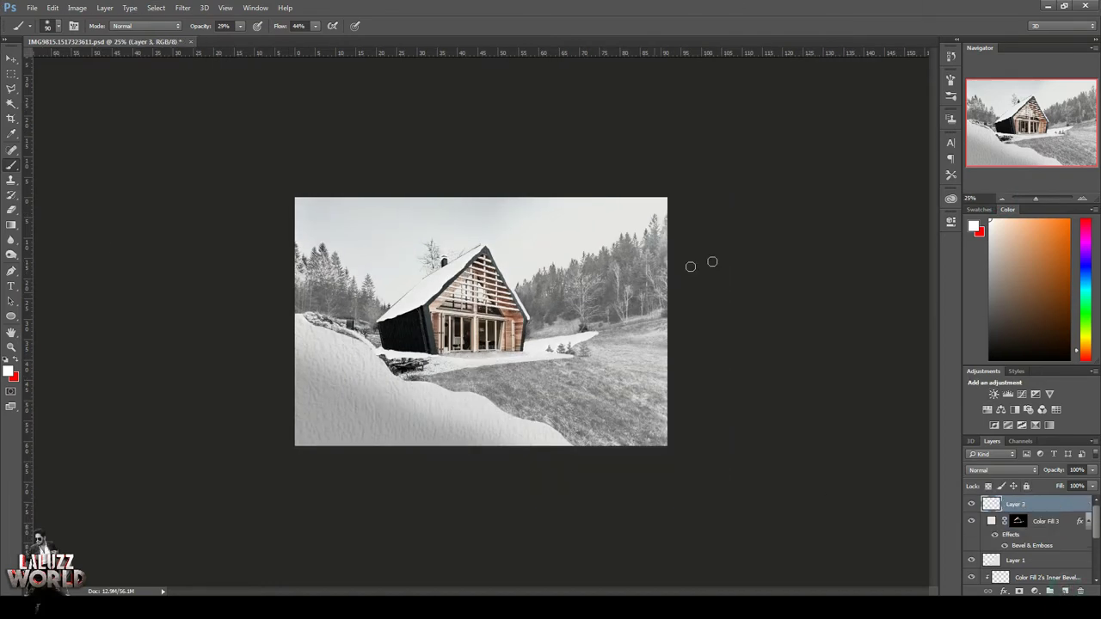
click(11, 62)
key(ctrl+t)
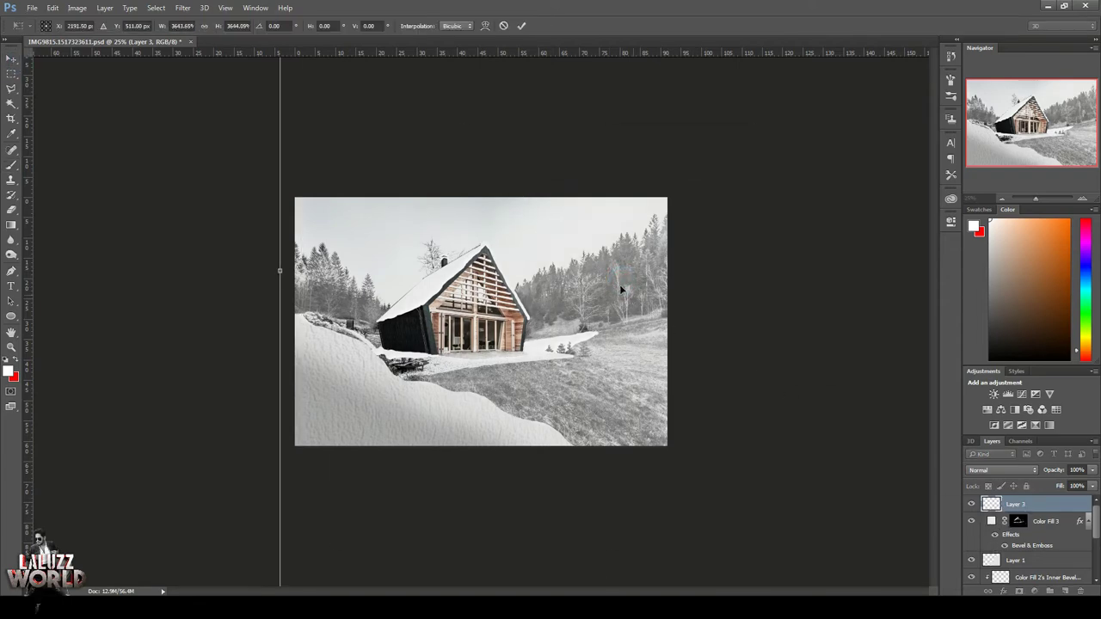
key(Escape)
key(Delete)
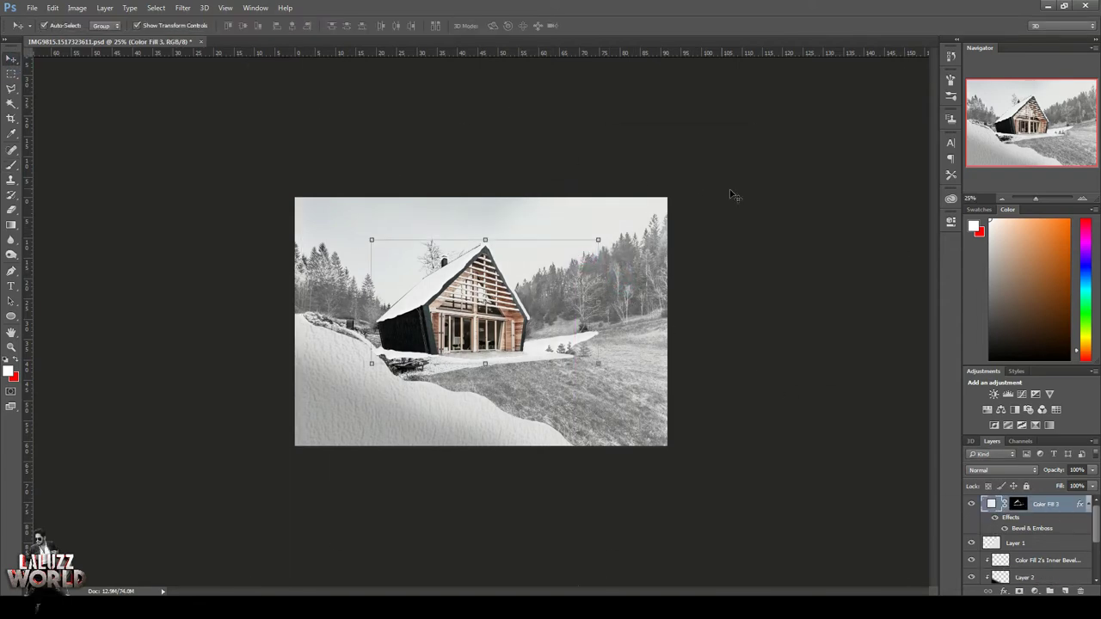
click(732, 194)
click(1055, 509)
key(ctrl+alt+shift+e)
click(1082, 198)
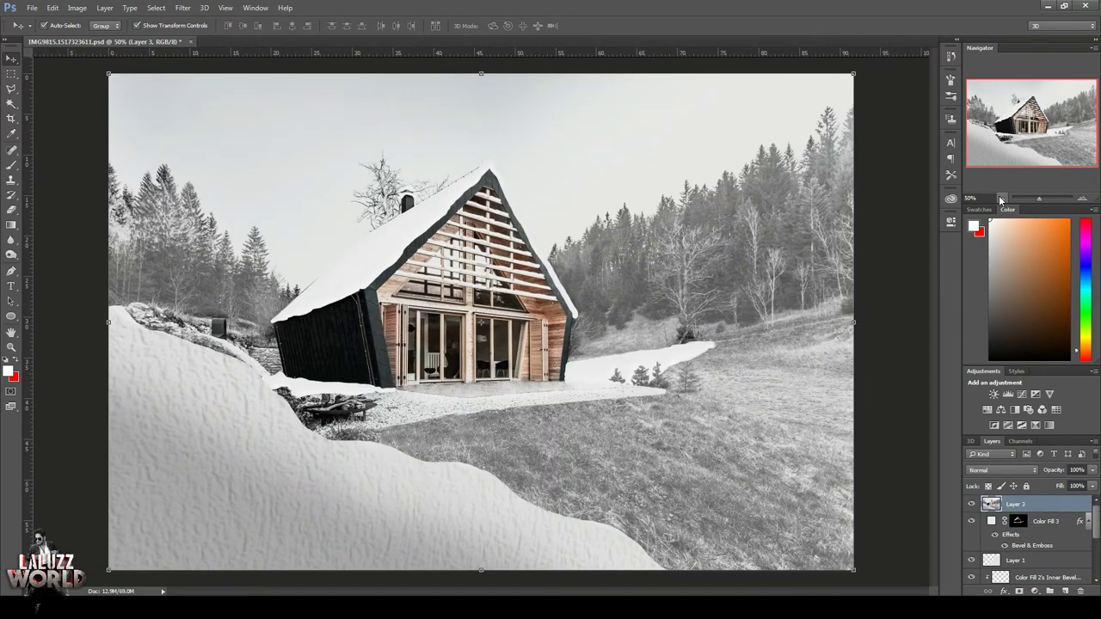
click(1000, 199)
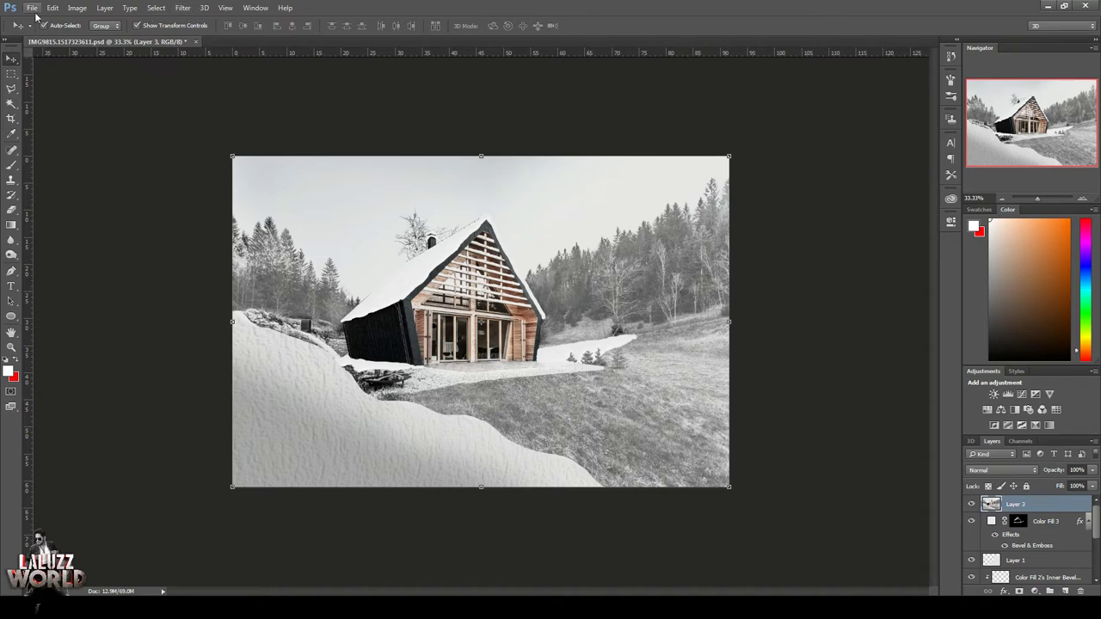
Step: Apply Camera Raw to the merged layer with Exposure +0.30, Contrast +12 and added Clarity
click(183, 7)
click(210, 76)
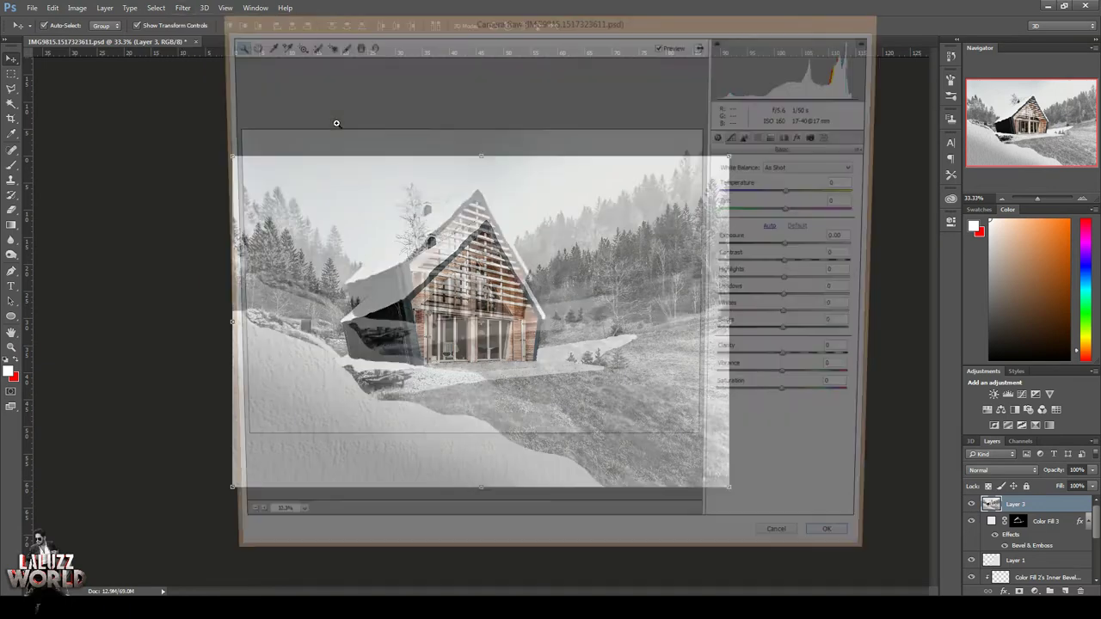
drag(796, 247, 807, 271)
drag(793, 362, 813, 365)
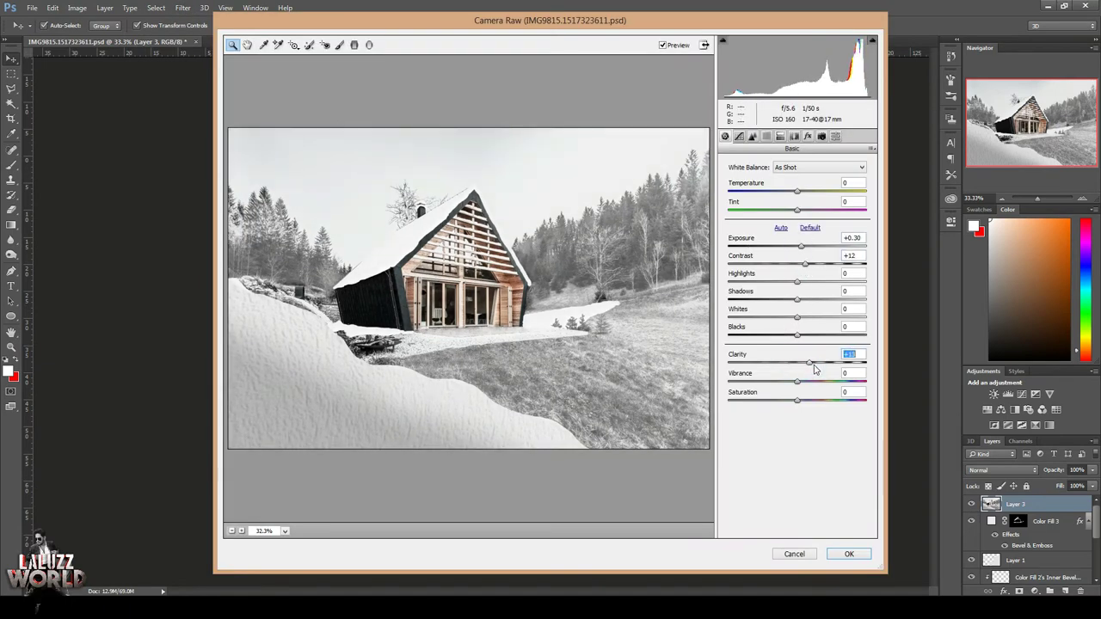
click(843, 552)
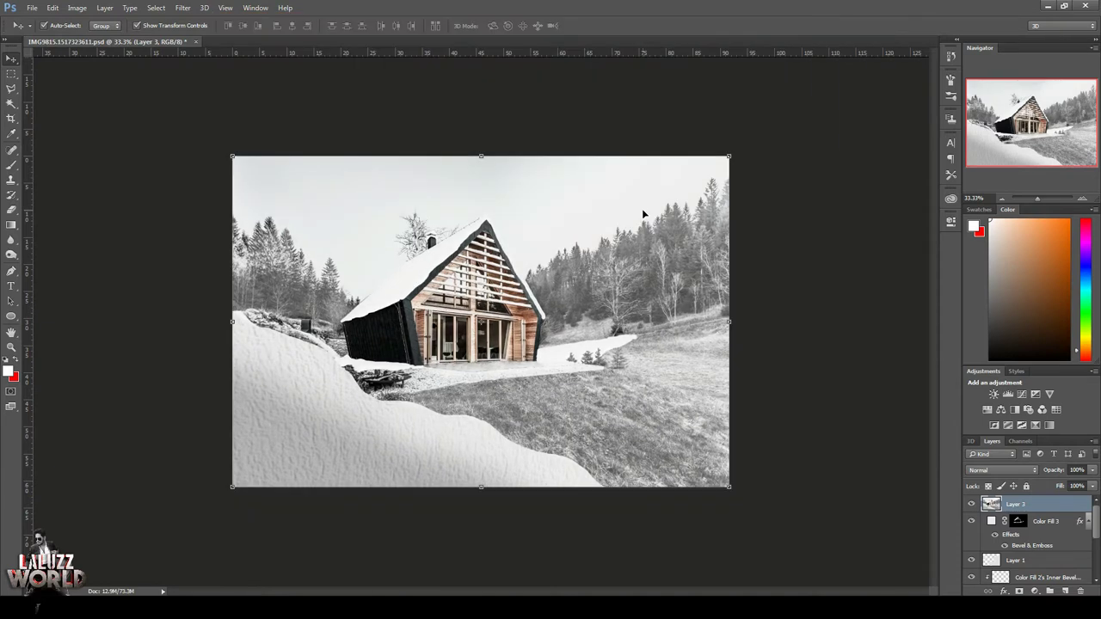
click(182, 8)
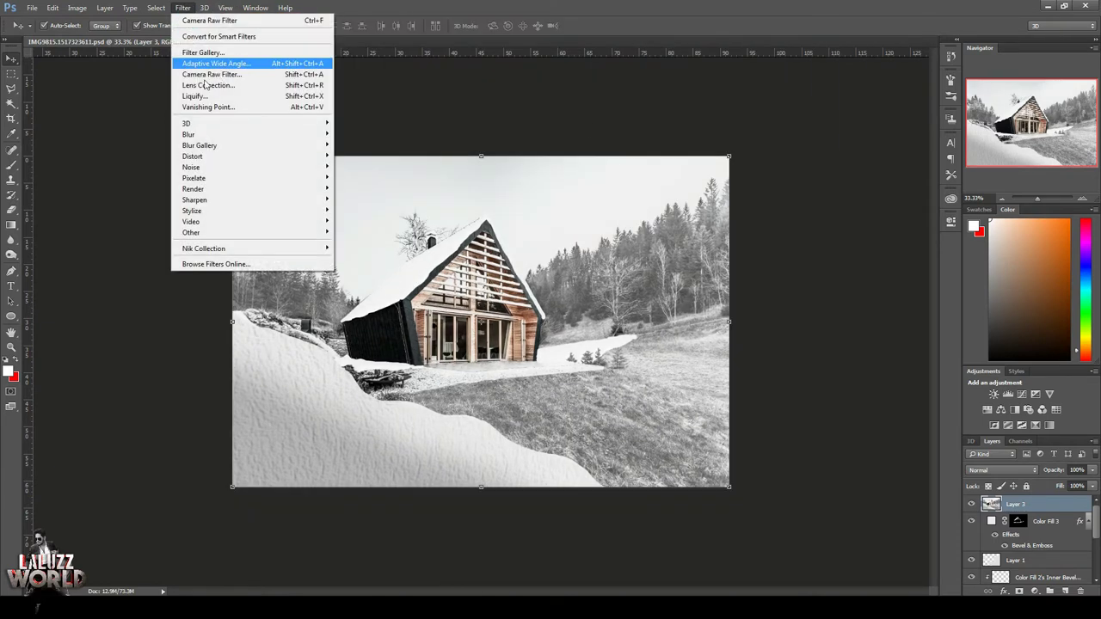
Step: Create a 600×600 document with black foreground and a hard round brush tip
click(38, 20)
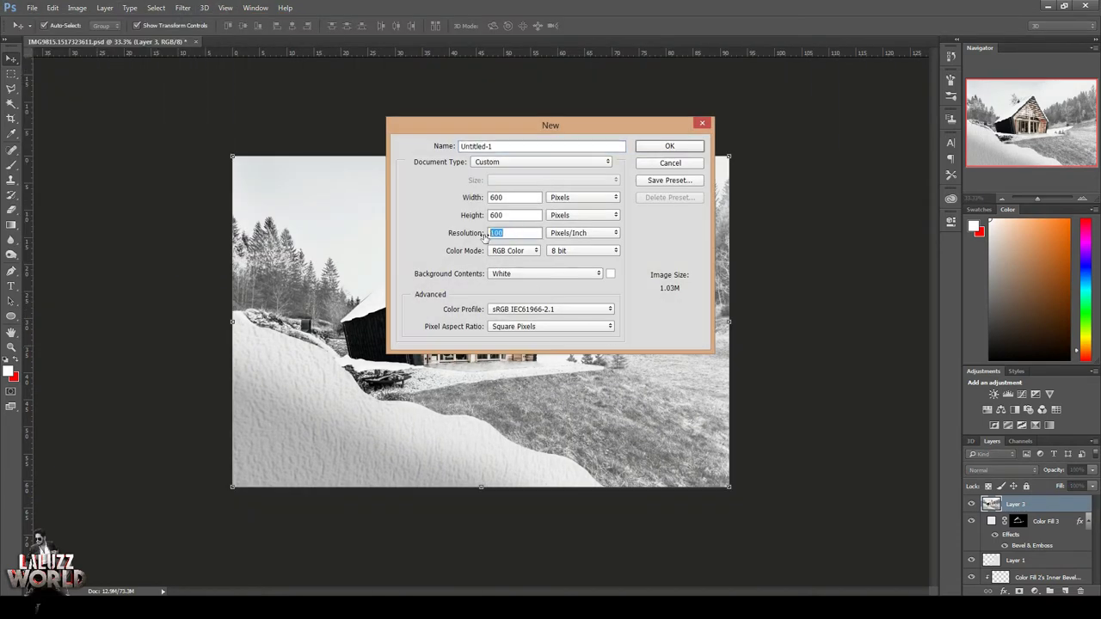
key(Return)
key(i)
click(9, 372)
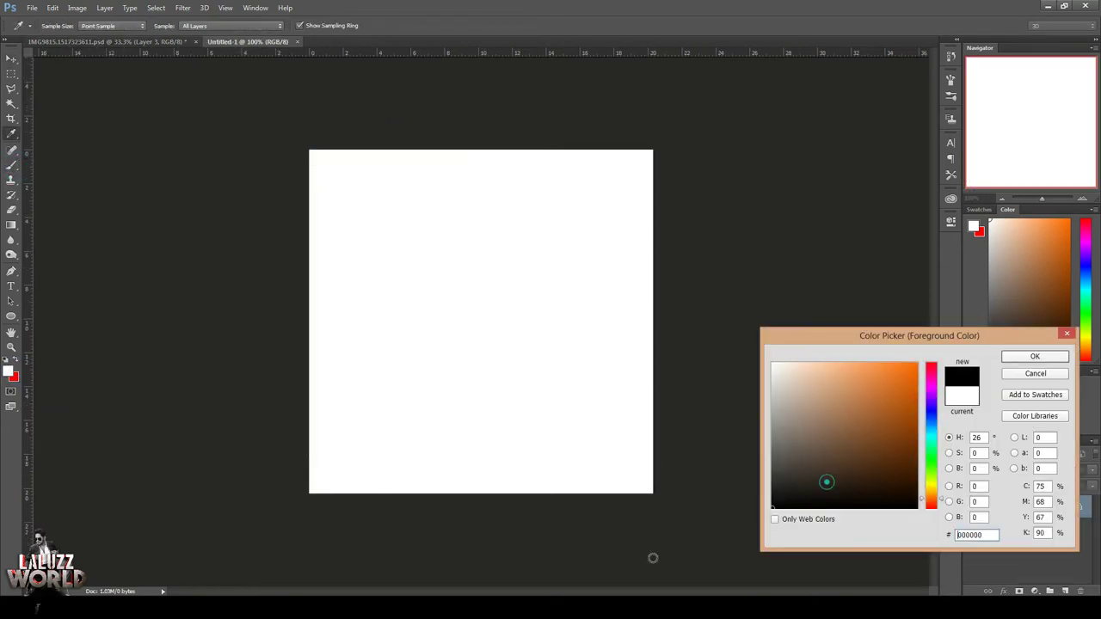
key(Return)
key(b)
click(951, 82)
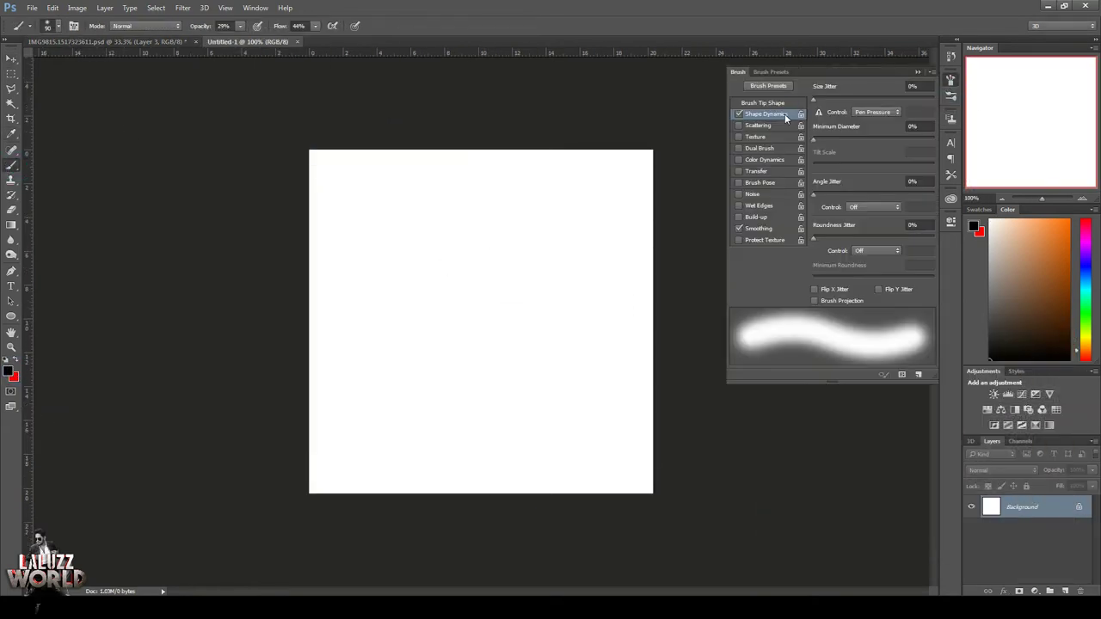
click(763, 102)
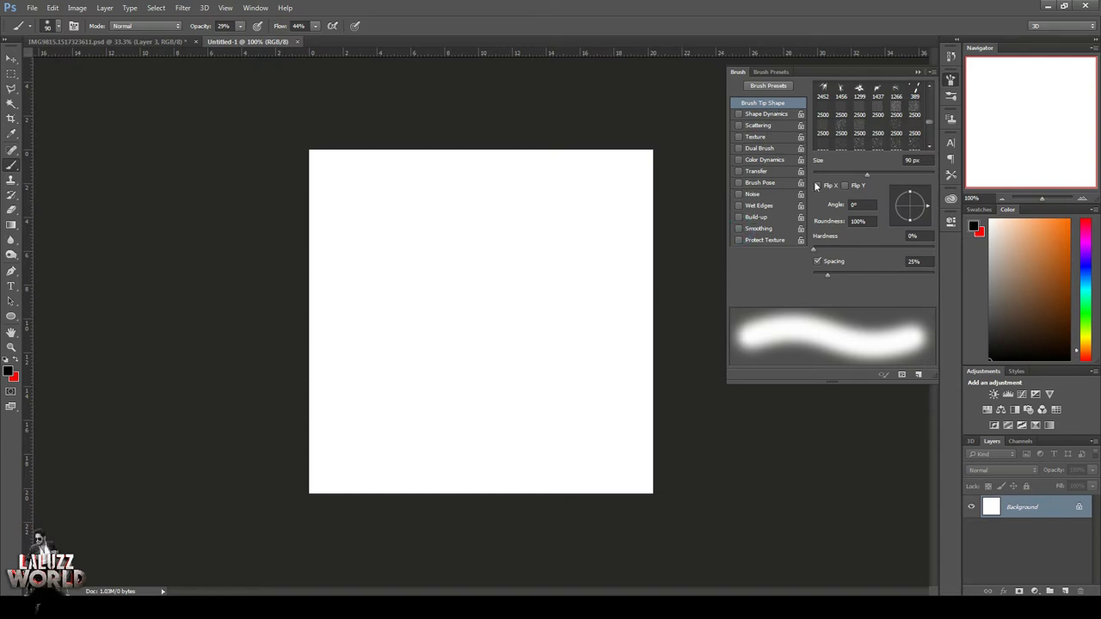
click(57, 25)
click(38, 111)
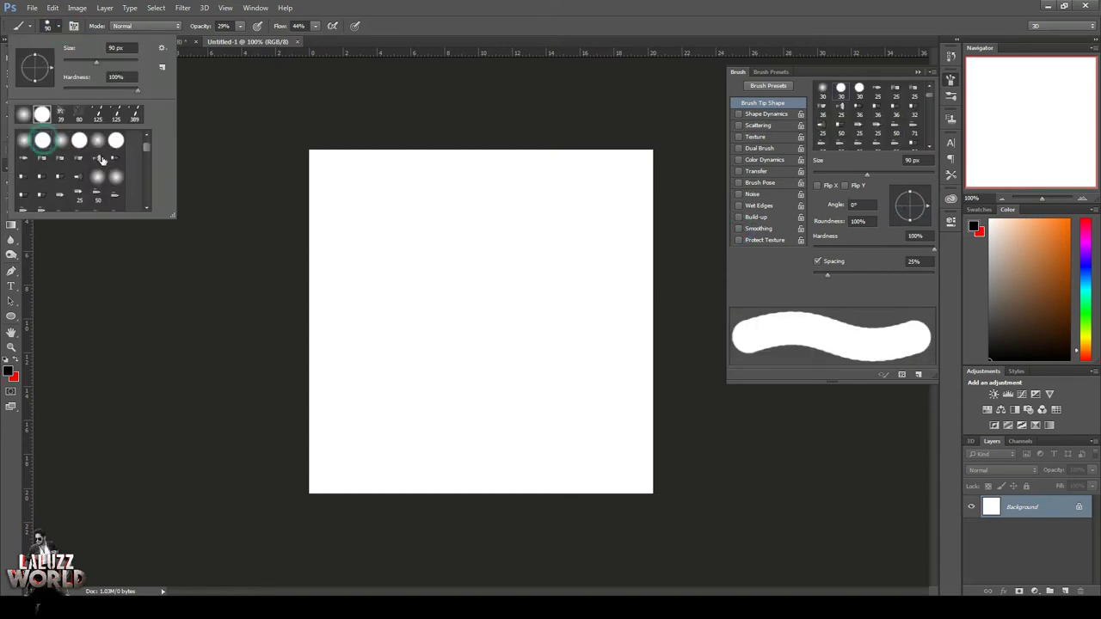
key(Return)
Step: Make the brush tip an ellipse (angle -122°, roundness 36%) and stamp dabs at 100% opacity
mouse_move(927, 209)
mouse_down()
mouse_move(914, 225)
mouse_move(901, 218)
mouse_move(914, 210)
mouse_up()
click(392, 254)
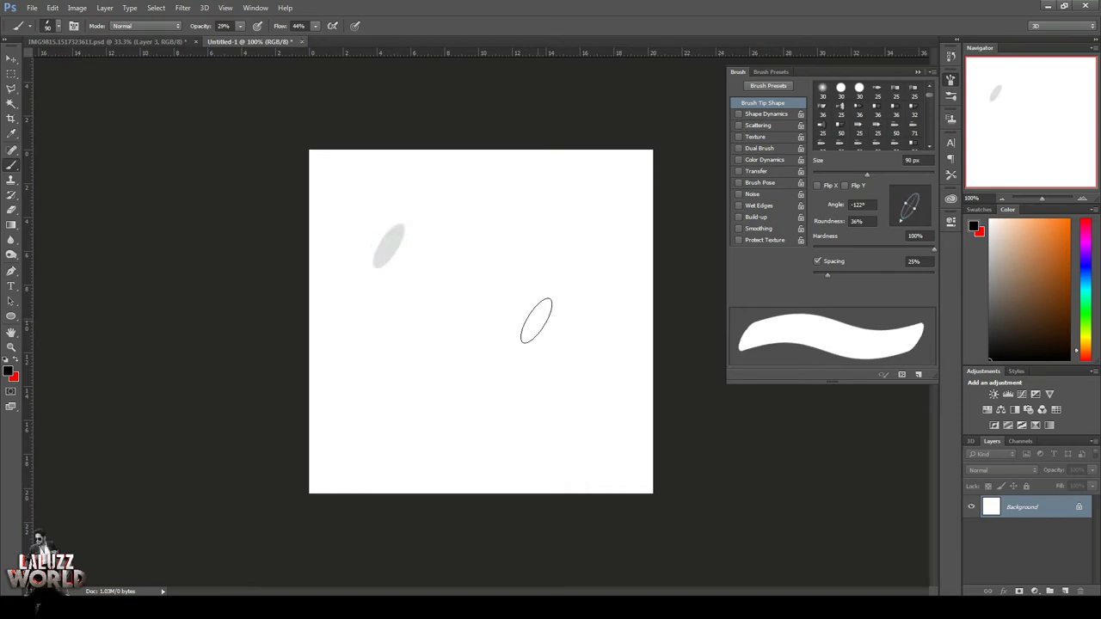
key(ctrl+z)
click(240, 26)
drag(241, 40, 309, 40)
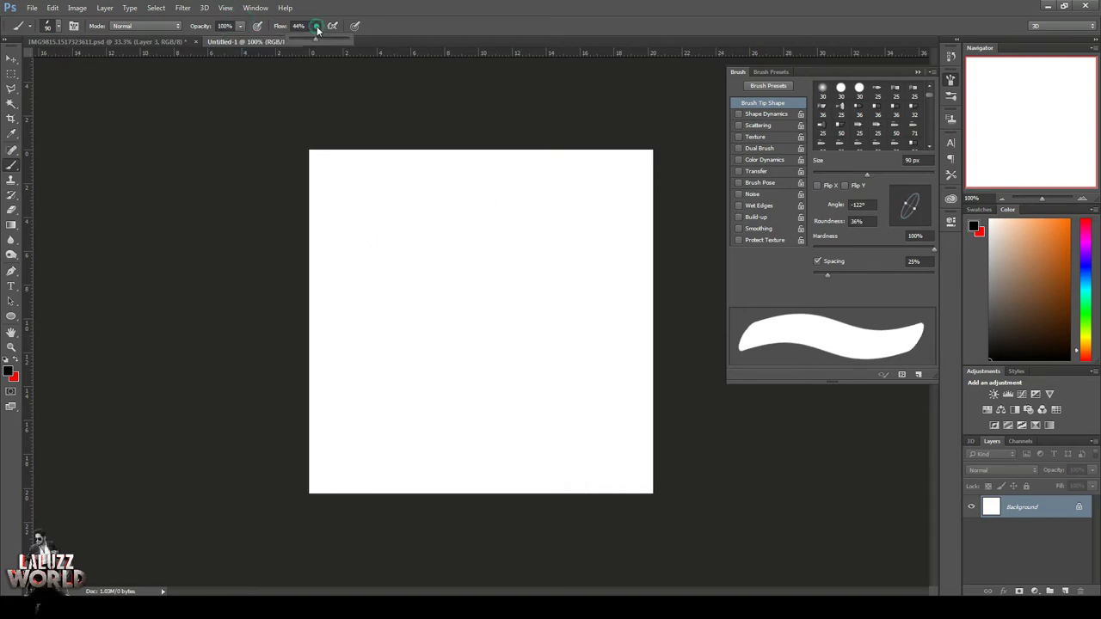
click(385, 250)
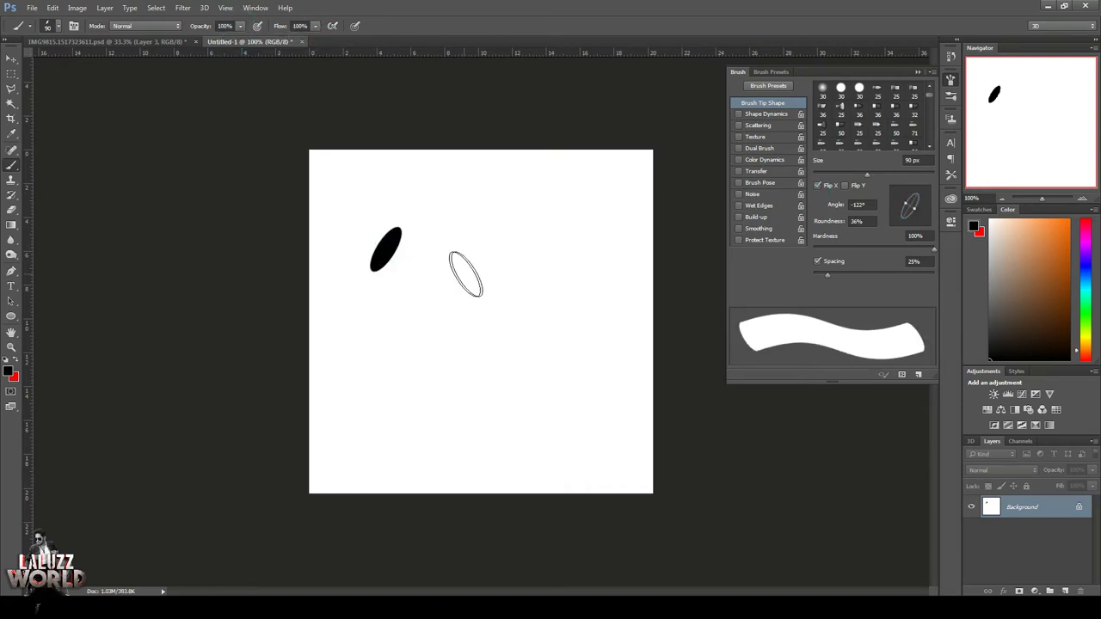
key(bracketright)
key(bracketright)
key(bracketright)
click(508, 271)
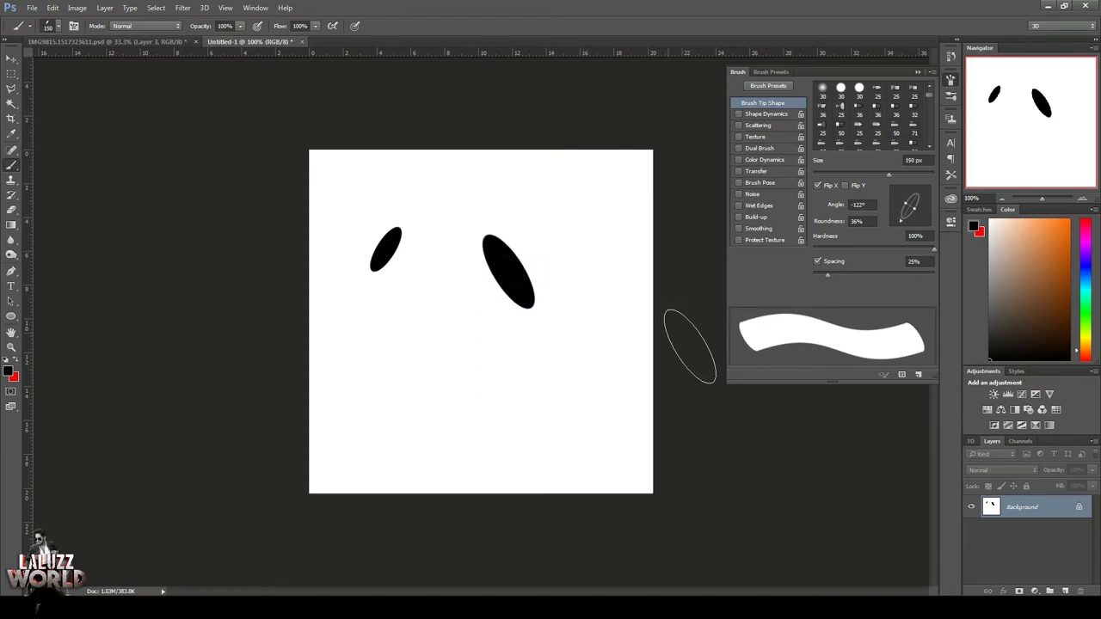
click(818, 185)
click(844, 186)
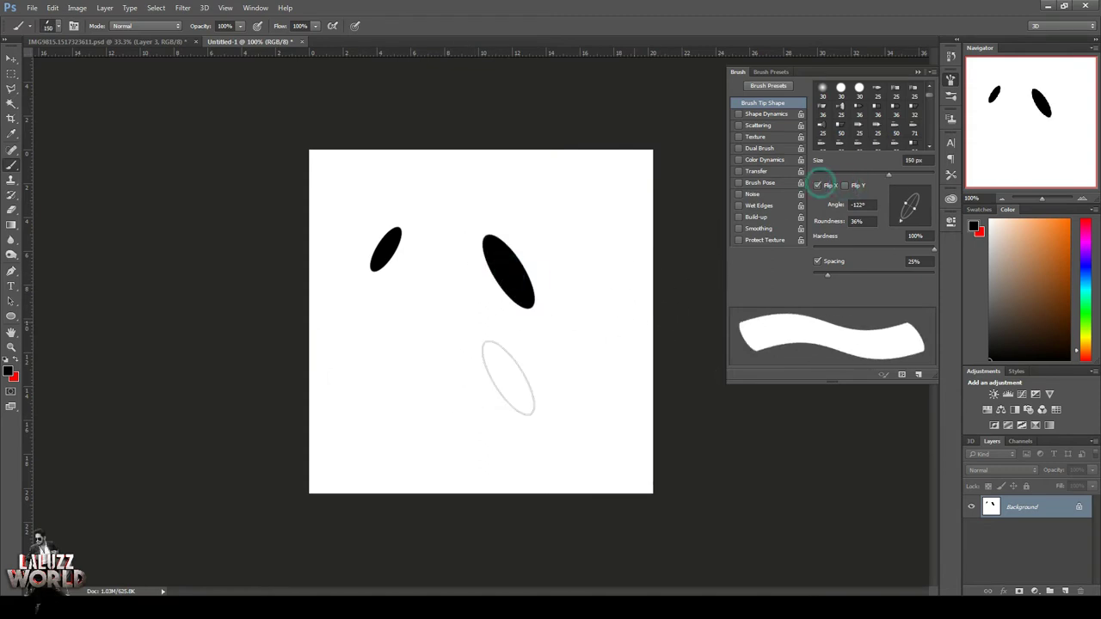
Step: Stamp larger elliptical dabs at 200, 250 and 125 px to build the three-ellipse flake
key(bracketright)
key(bracketright)
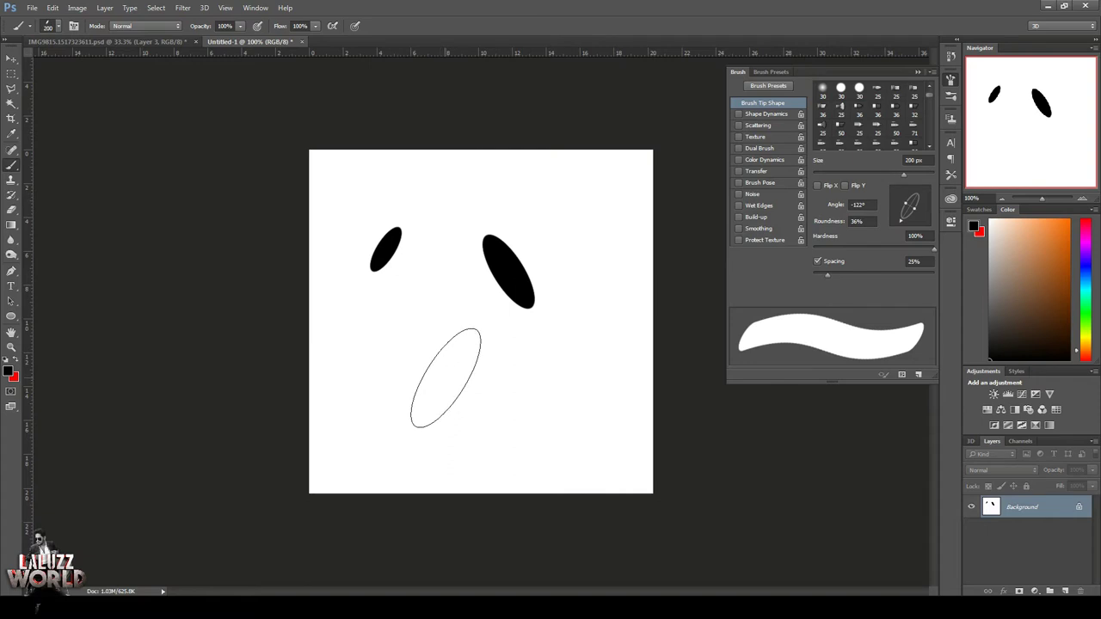
click(446, 377)
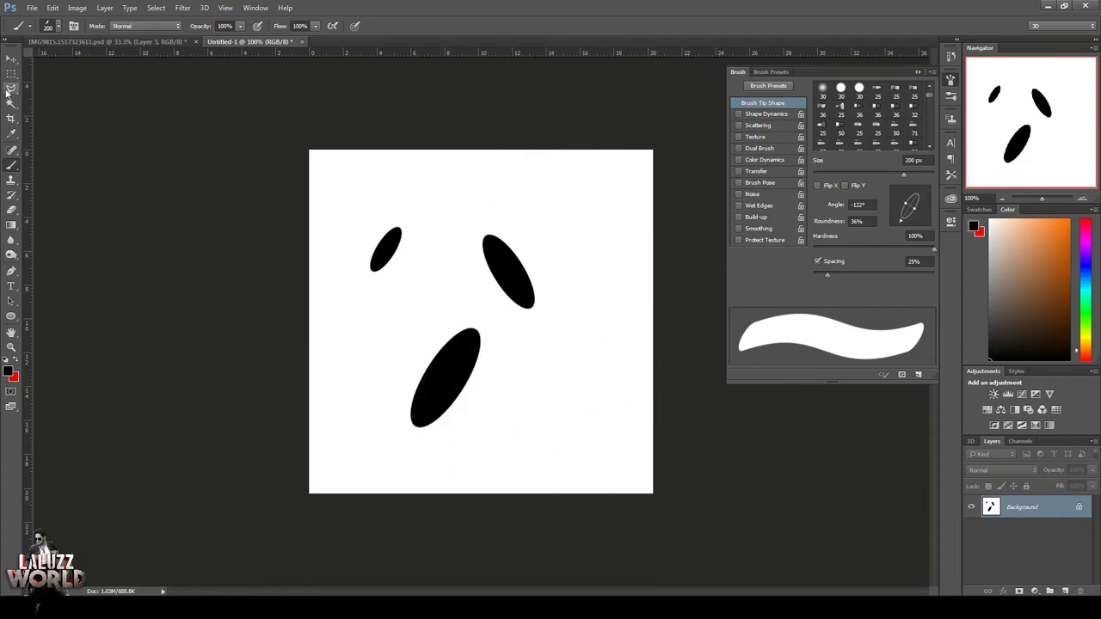
key(ctrl+z)
key(ctrl+z)
key(ctrl+alt+z)
key(ctrl+alt+z)
key(bracketright)
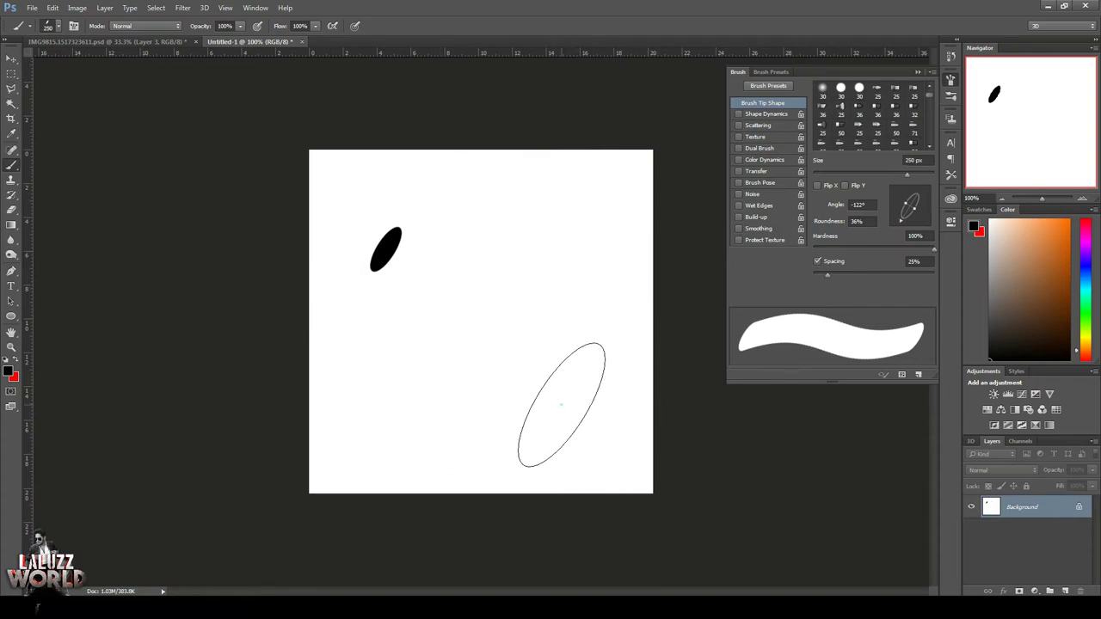
click(561, 405)
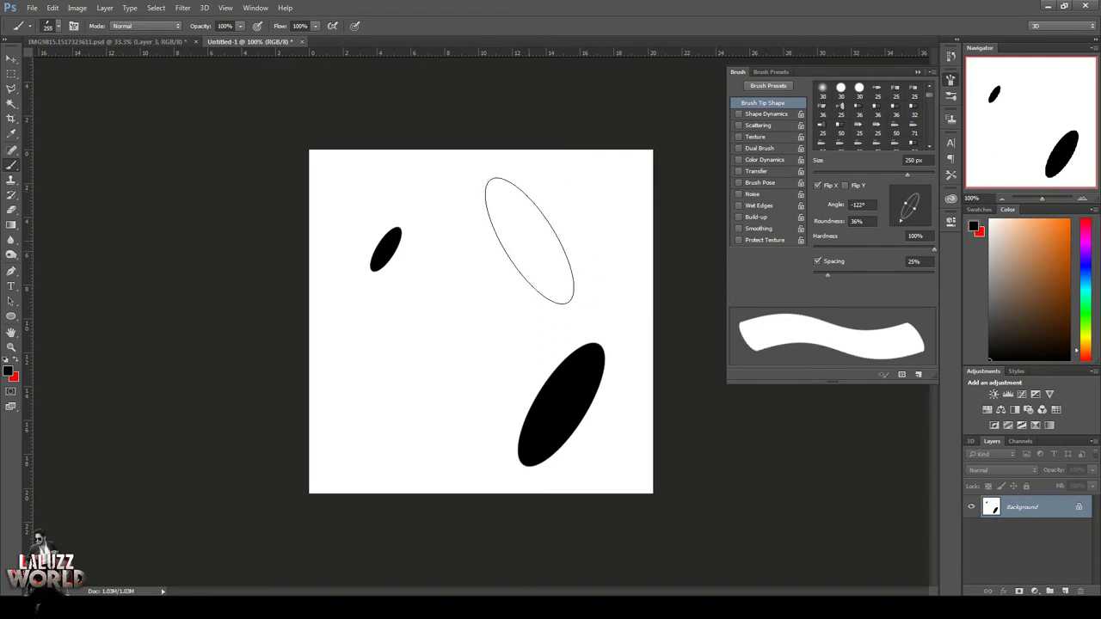
key(bracketleft)
key(bracketleft)
key(bracketleft)
click(526, 242)
Step: Define the ellipse dabs as a new brush preset named 's'
click(32, 9)
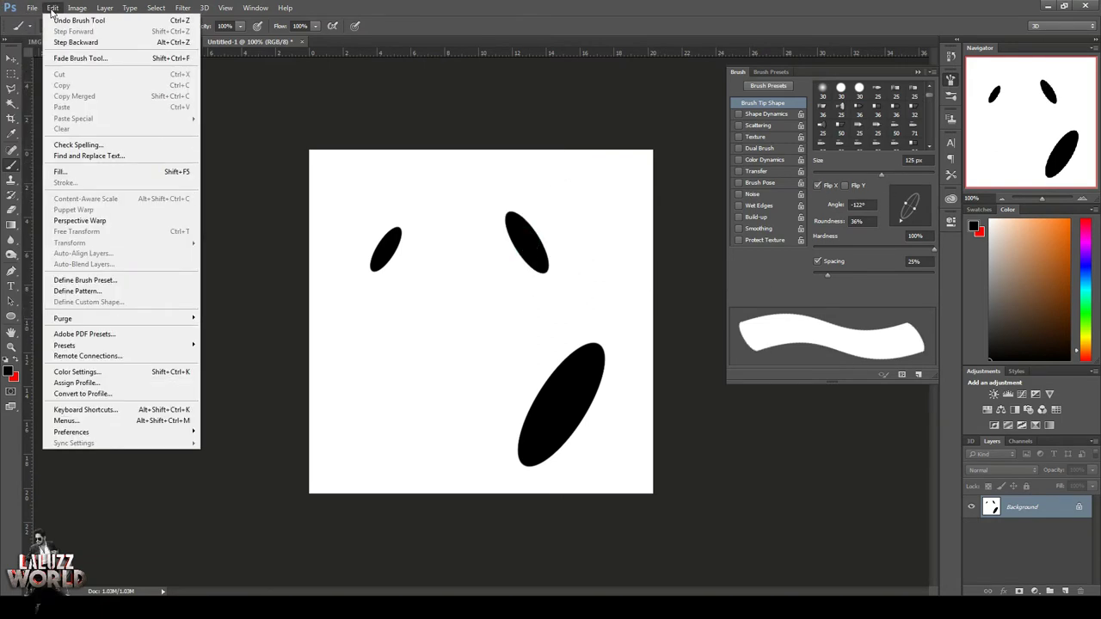
click(114, 280)
text(snow)
click(668, 206)
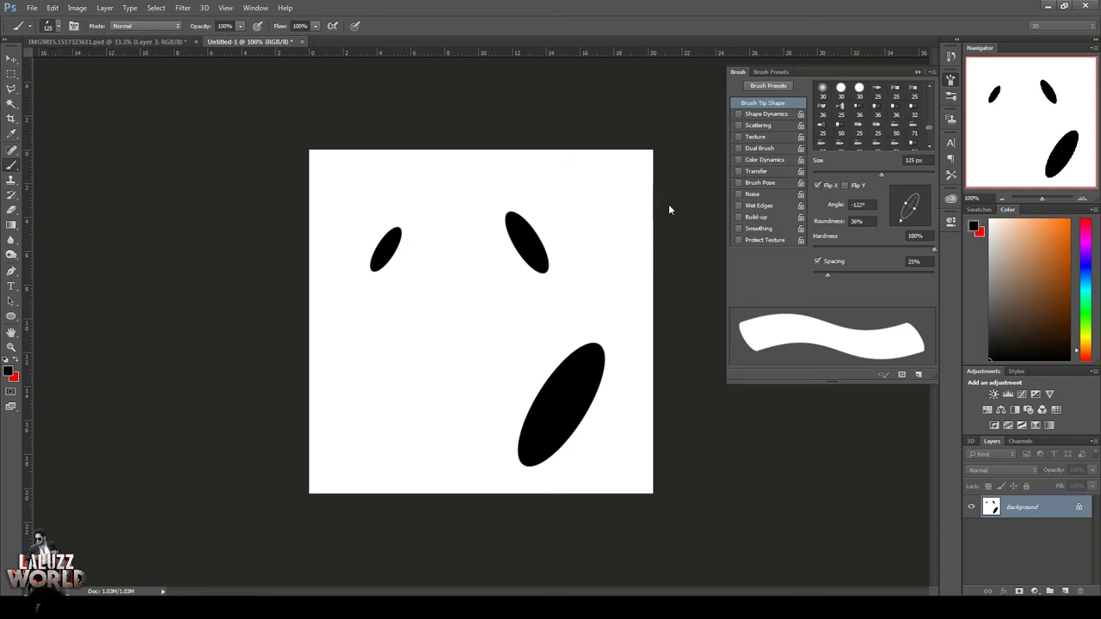
Step: Add size and angle jitter, 1000% scattering and opacity jitter to the brush, then return to the cabin image
click(770, 114)
drag(814, 99, 935, 100)
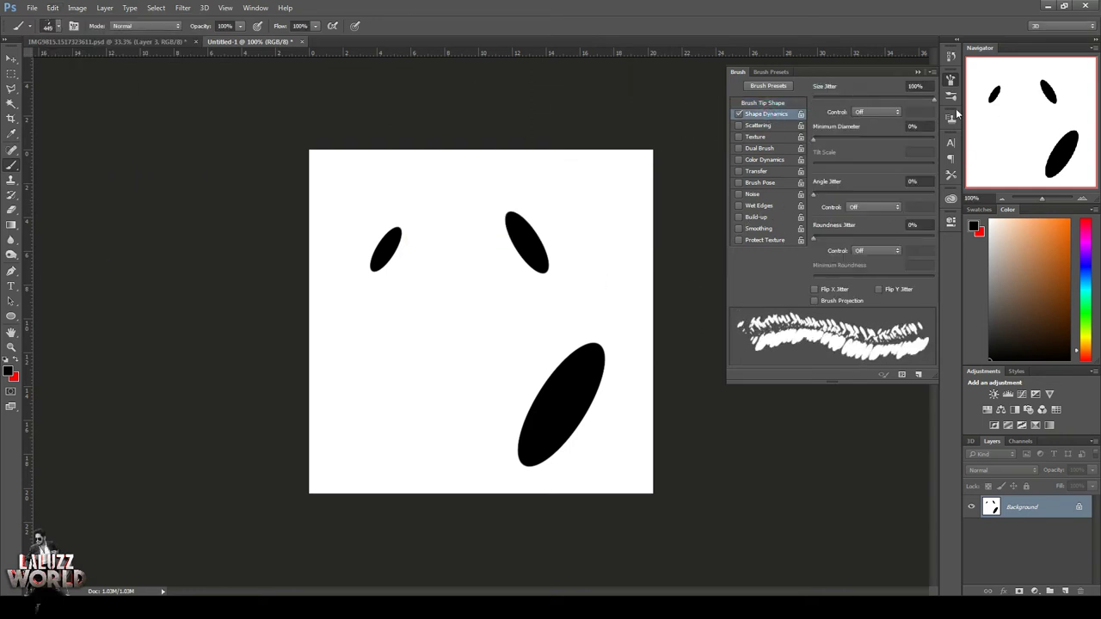
drag(813, 194, 954, 201)
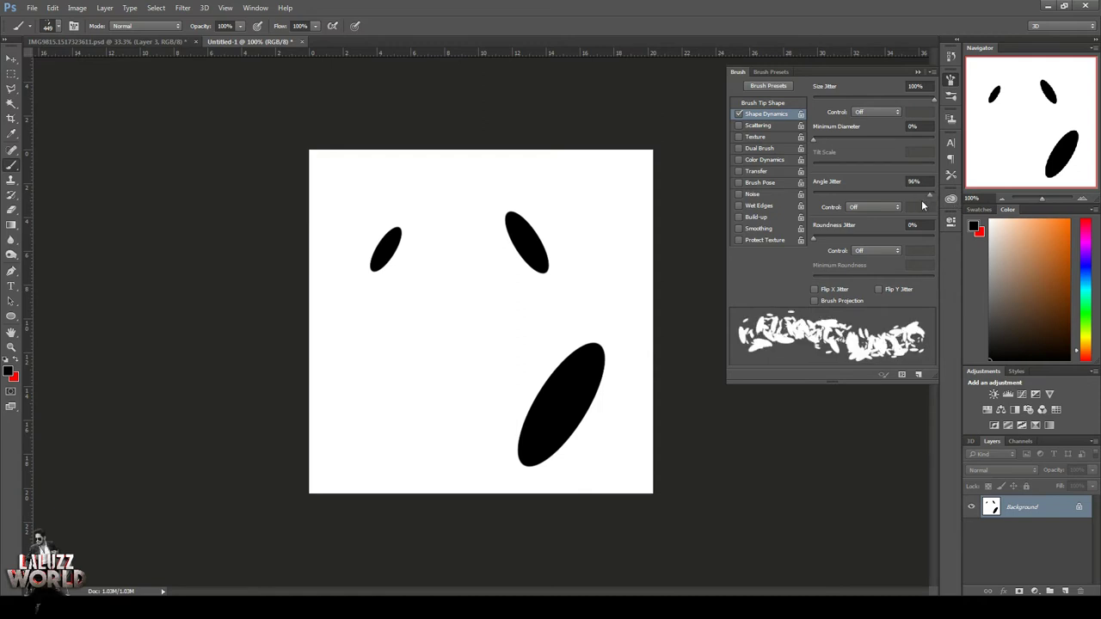
click(758, 124)
drag(818, 101, 1004, 103)
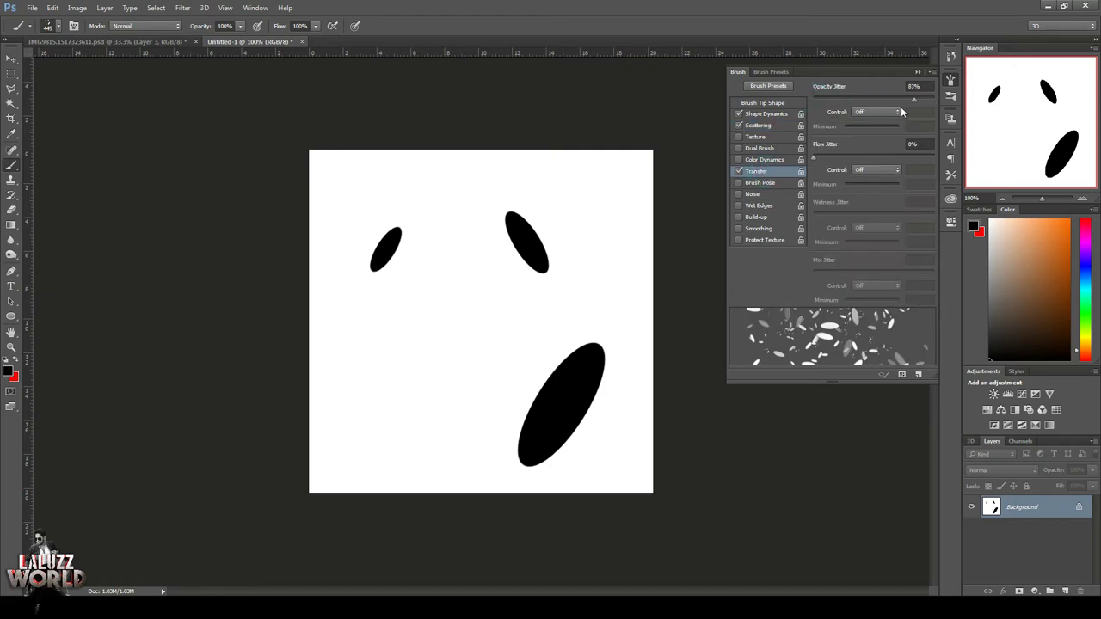
click(750, 171)
click(951, 79)
key(ctrl+Tab)
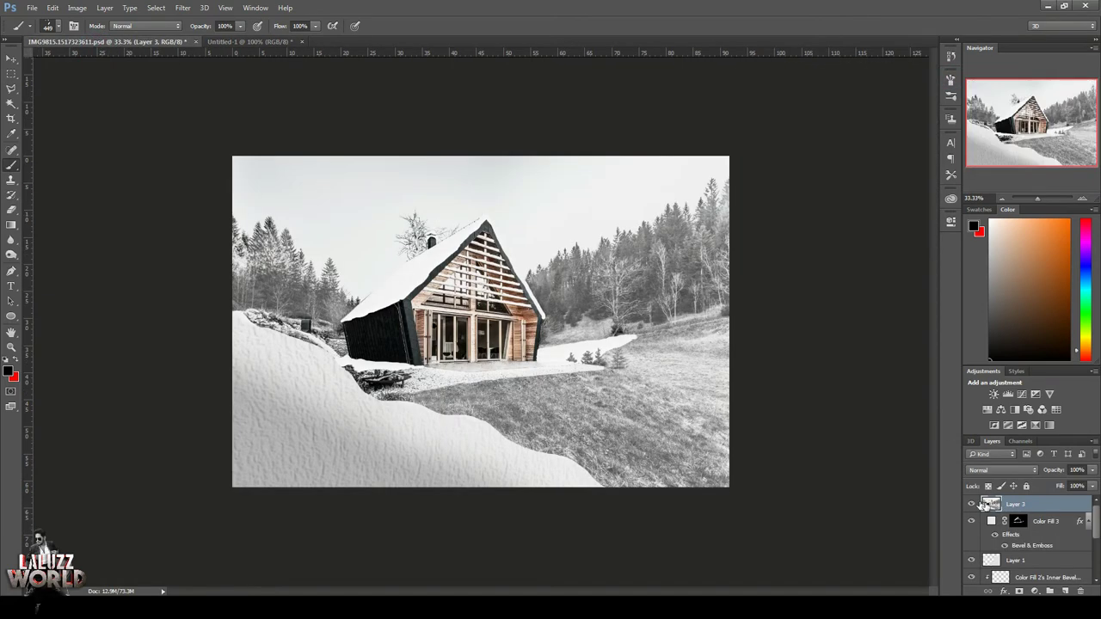
Step: On a new Layer 4, paint white flakes across the sky, trees, house and snow bank
click(1064, 591)
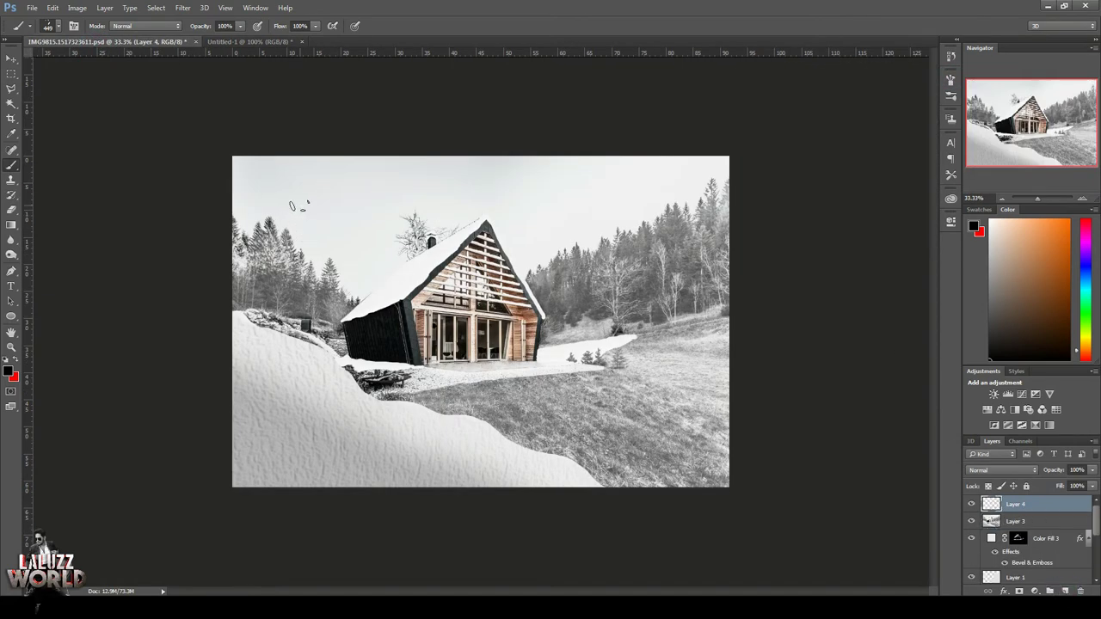
drag(286, 199, 413, 447)
key(ctrl+z)
click(8, 371)
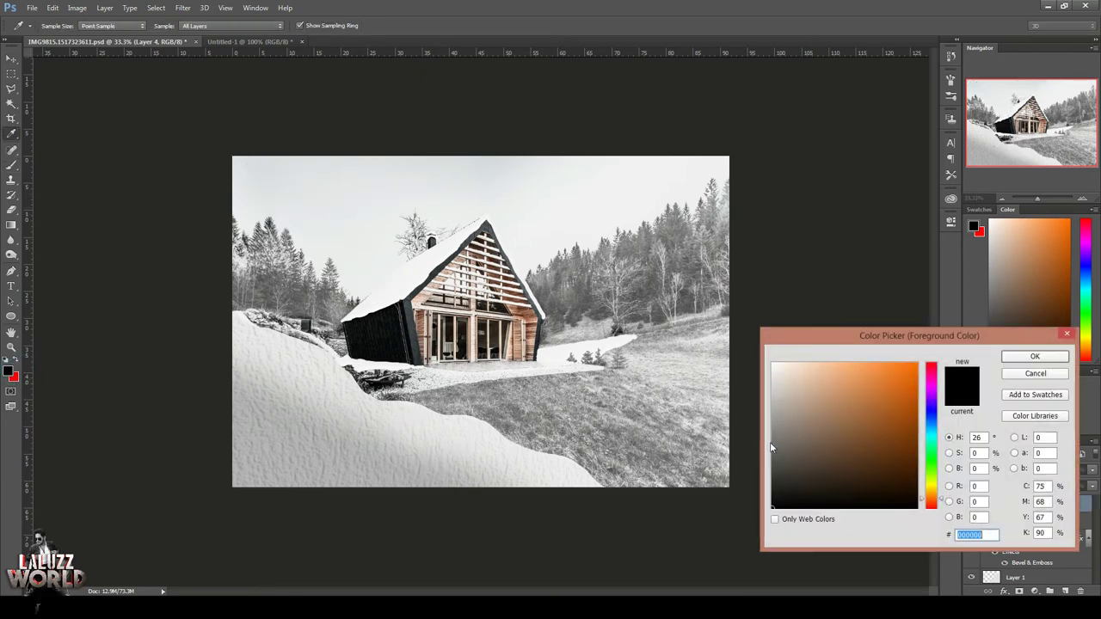
click(772, 363)
click(1035, 356)
drag(306, 176, 508, 309)
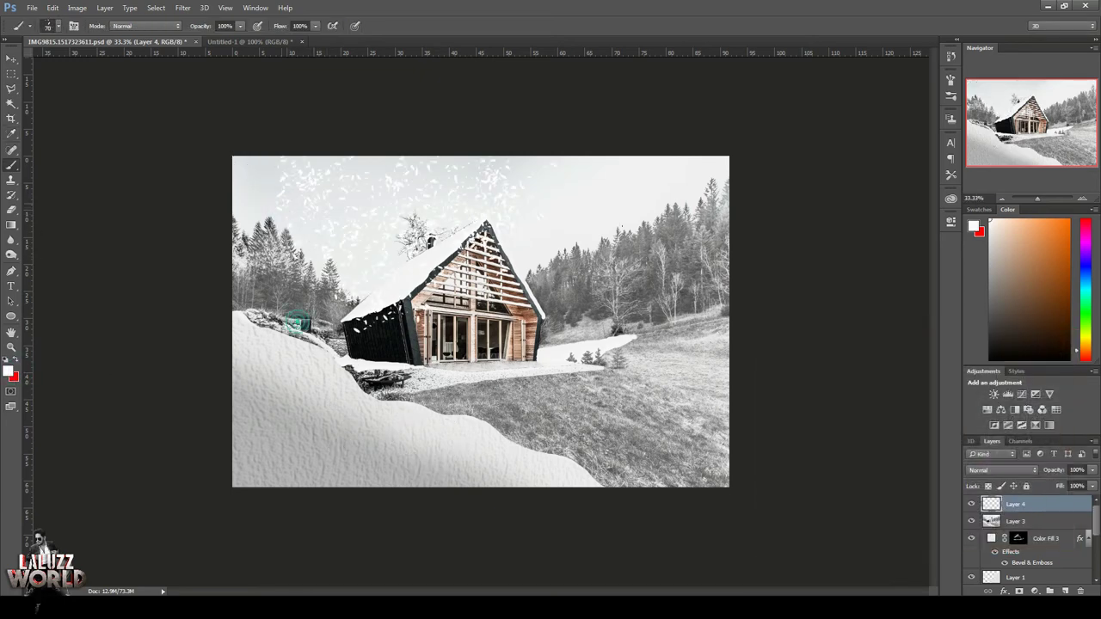
drag(679, 249, 548, 327)
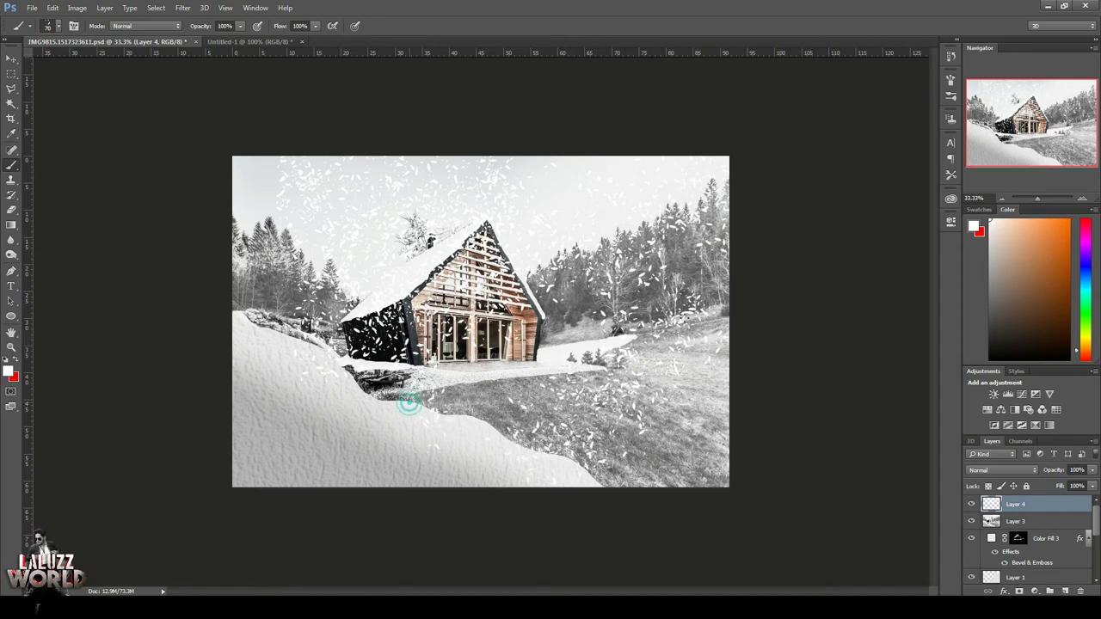
drag(718, 413, 301, 494)
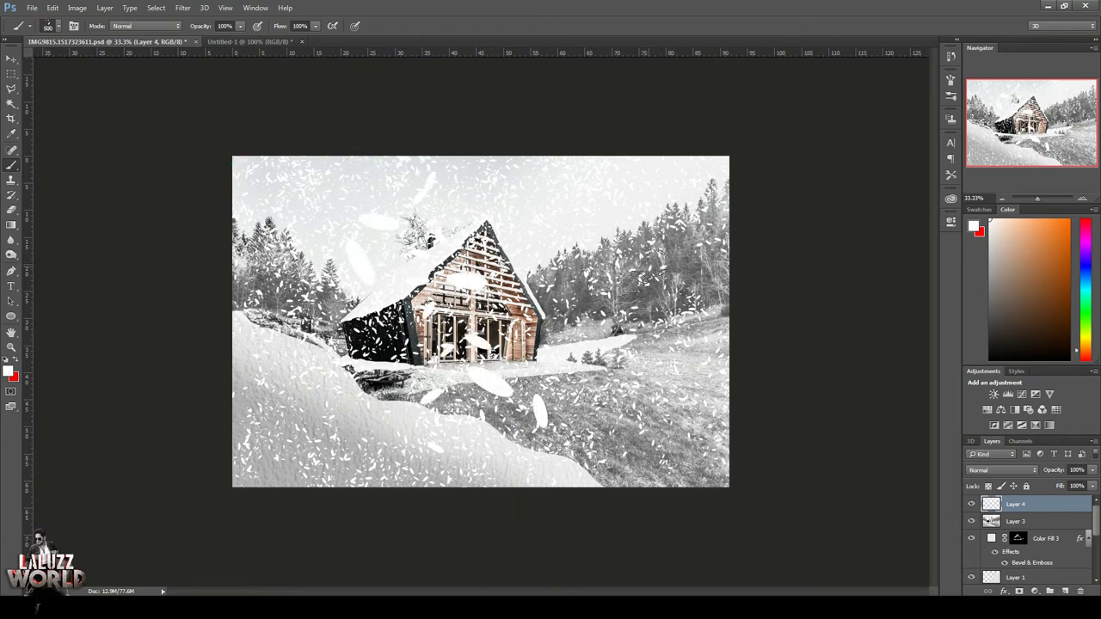
Step: Scatter larger white flakes across the scene on the next layer
drag(365, 270, 578, 241)
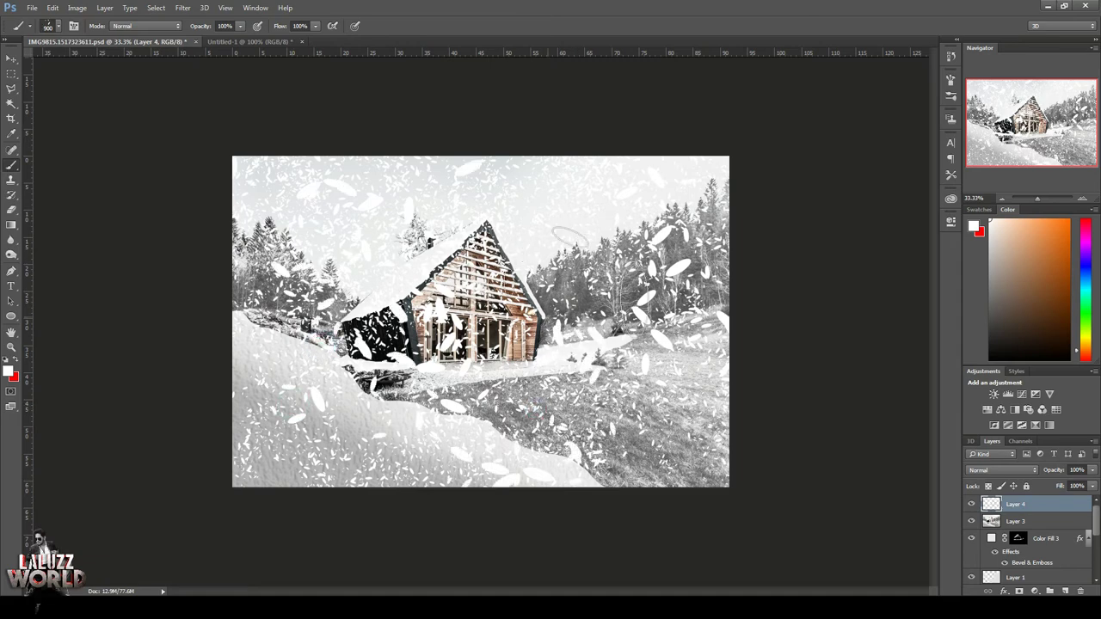
click(593, 275)
key(v)
key(ctrl+z)
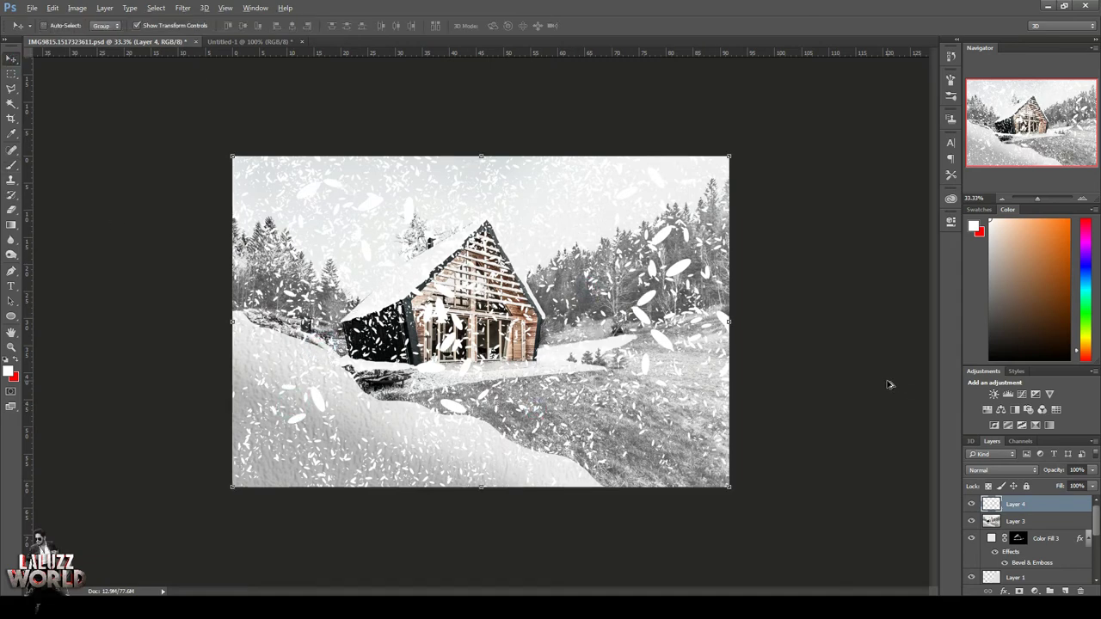
click(11, 164)
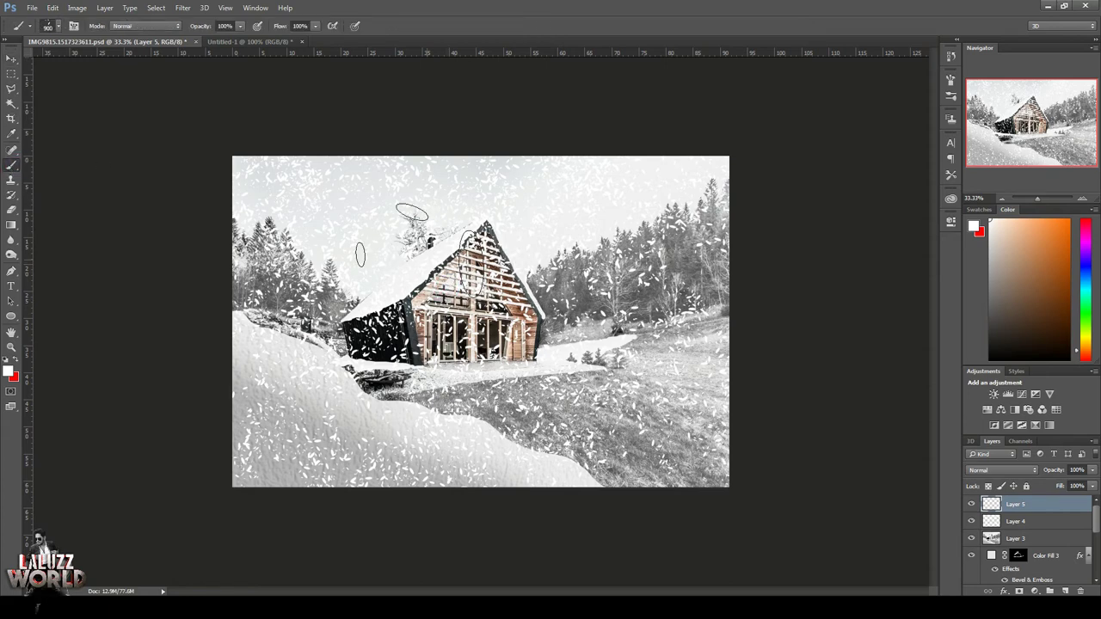
mouse_move(404, 362)
mouse_down()
mouse_move(716, 225)
mouse_move(258, 386)
mouse_move(577, 386)
mouse_move(664, 128)
mouse_up()
Step: Add Layer 6 and paint very large flakes with a 700 px brush
click(1064, 591)
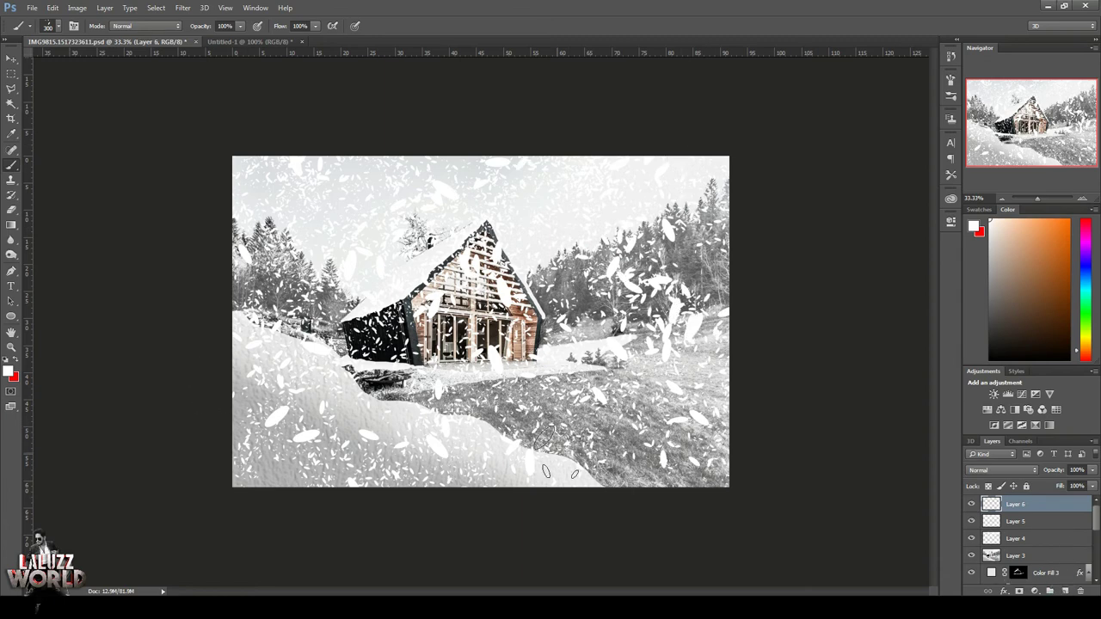
key(bracketright)
key(bracketright)
key(bracketright)
drag(567, 258, 327, 361)
Step: Motion-blur the snowflake layers, reapplying the last blur to Layer 6
key(v)
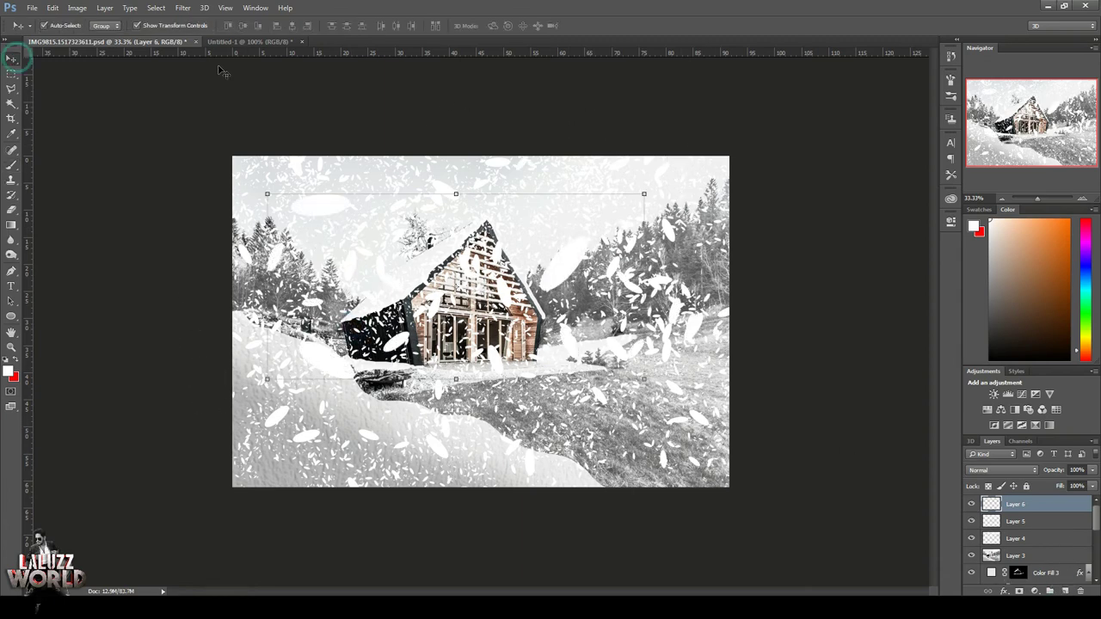
key(alt+bracketleft)
key(alt+bracketleft)
click(182, 7)
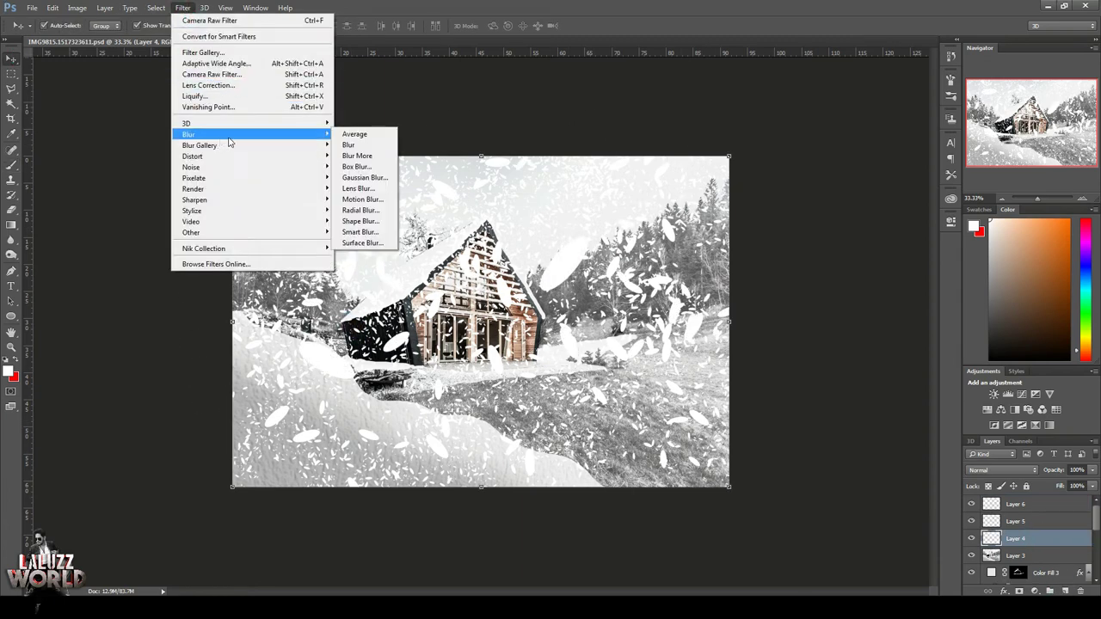
click(363, 196)
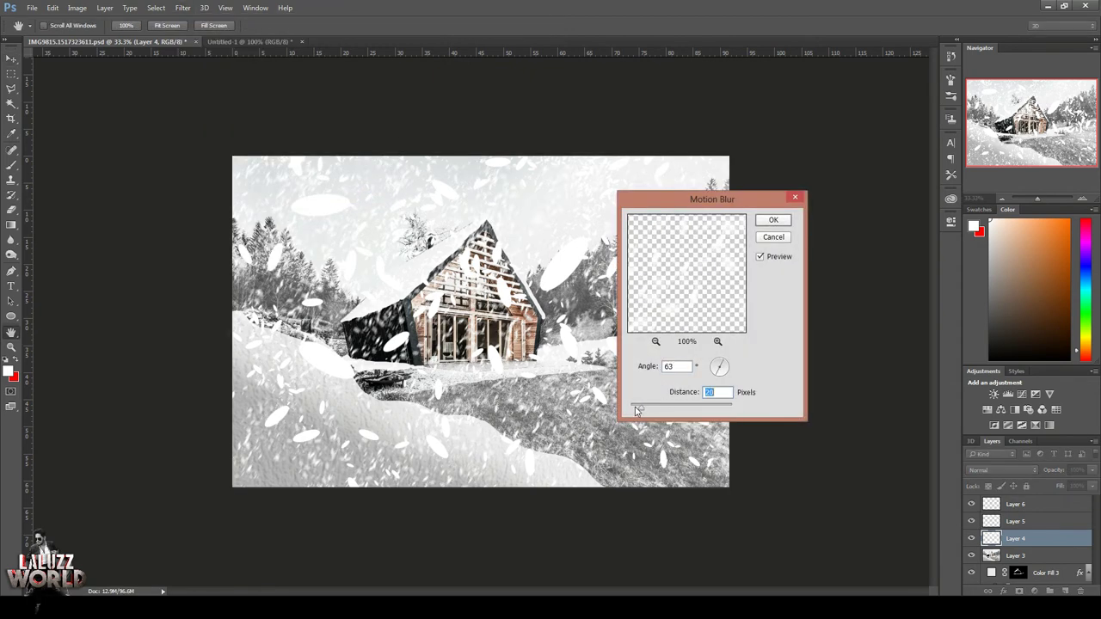
drag(636, 410, 661, 410)
click(773, 220)
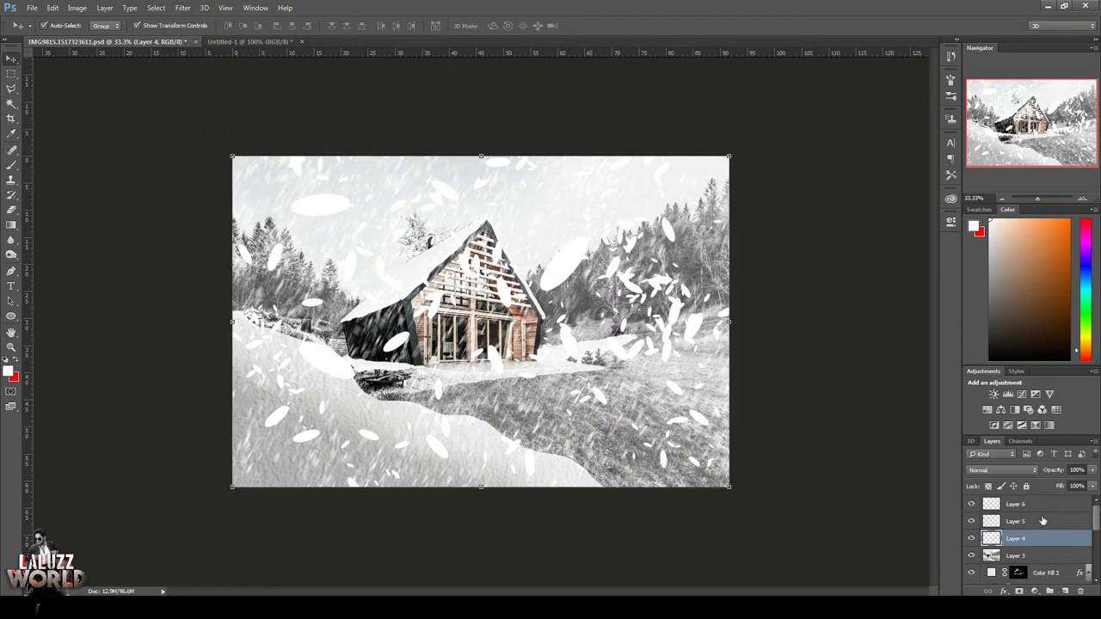
key(alt+bracketright)
key(alt+bracketright)
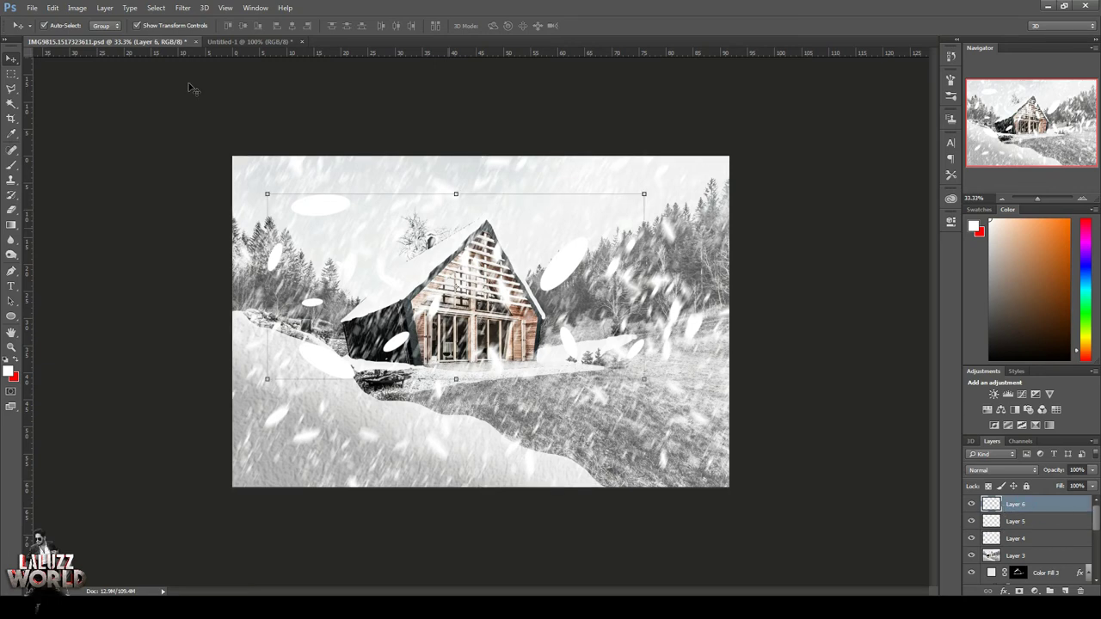
click(182, 8)
click(200, 19)
Step: Fade Layer 5 to 74% and give Layer 6 a longer Motion Blur
click(1024, 521)
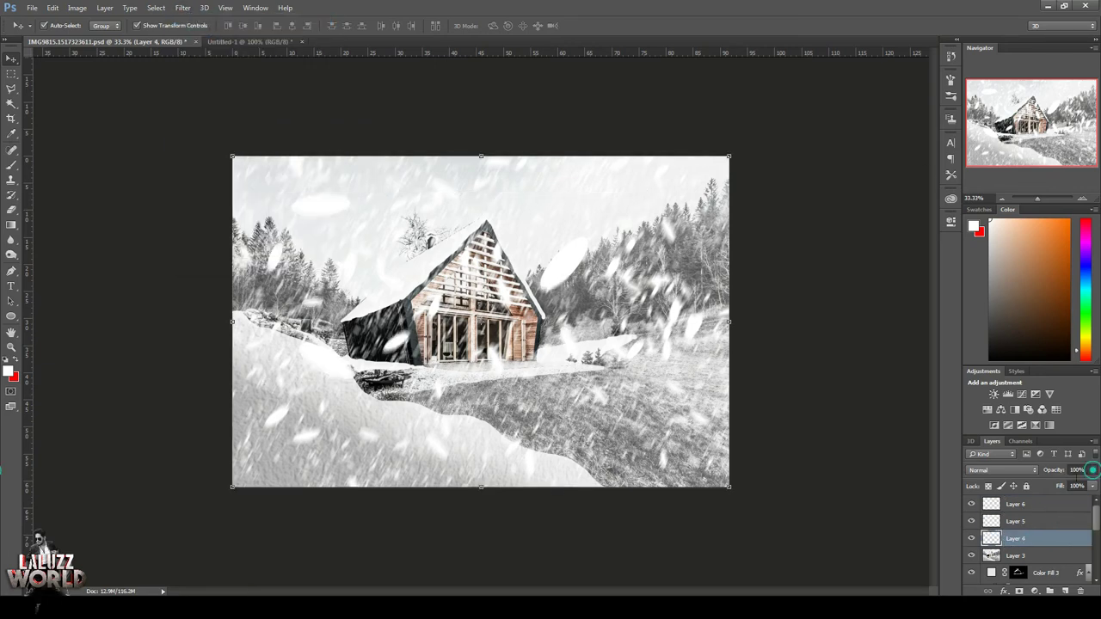
drag(1092, 470, 1076, 484)
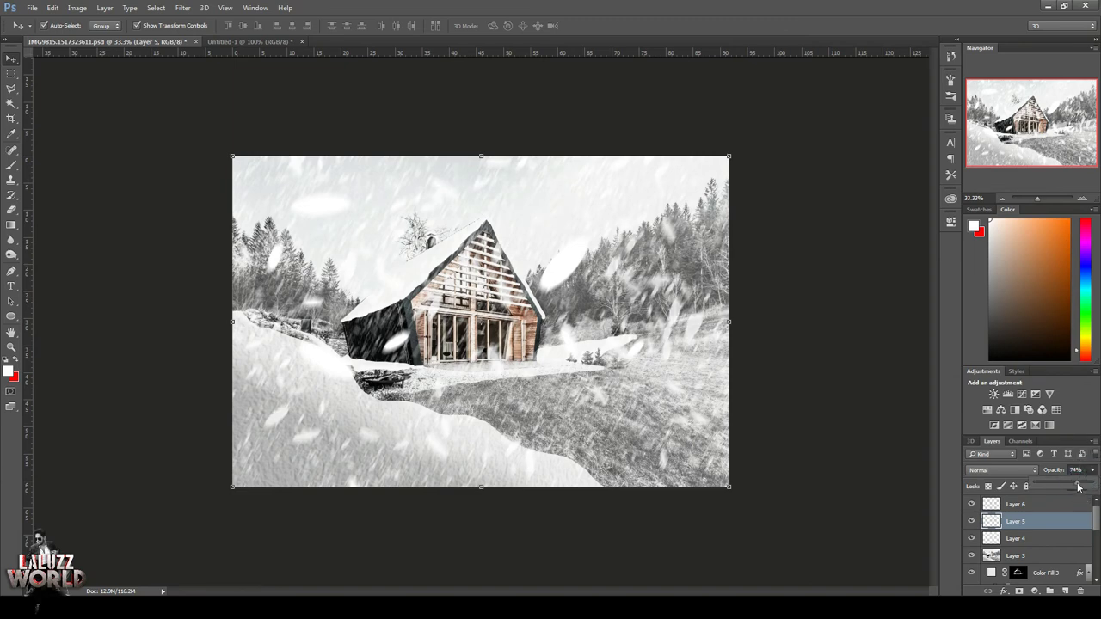
key(alt+bracketright)
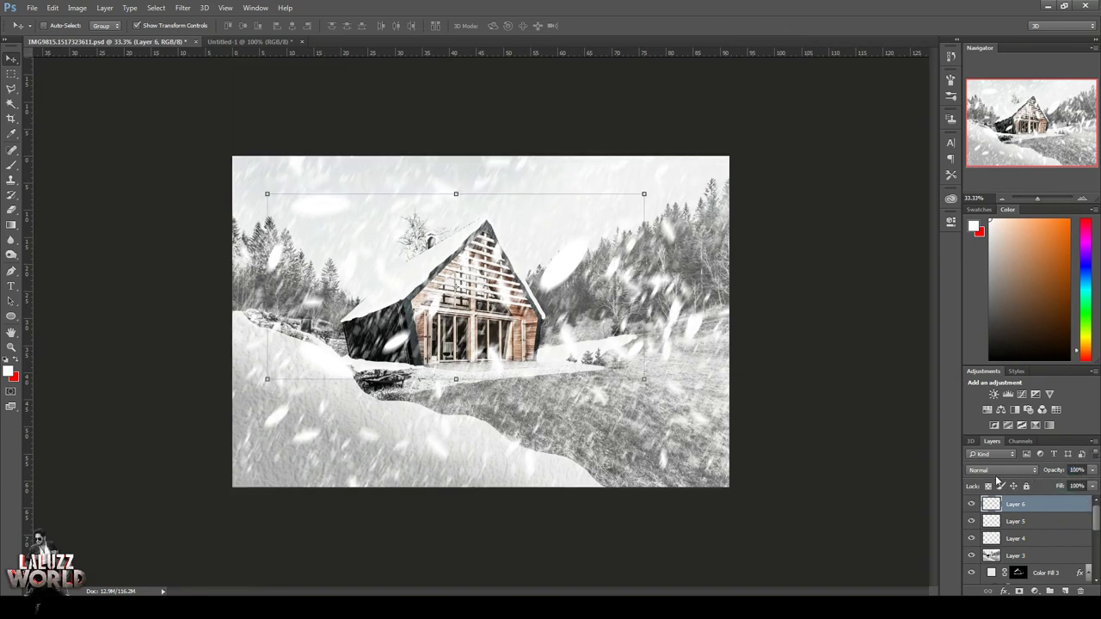
click(182, 8)
mouse_move(189, 134)
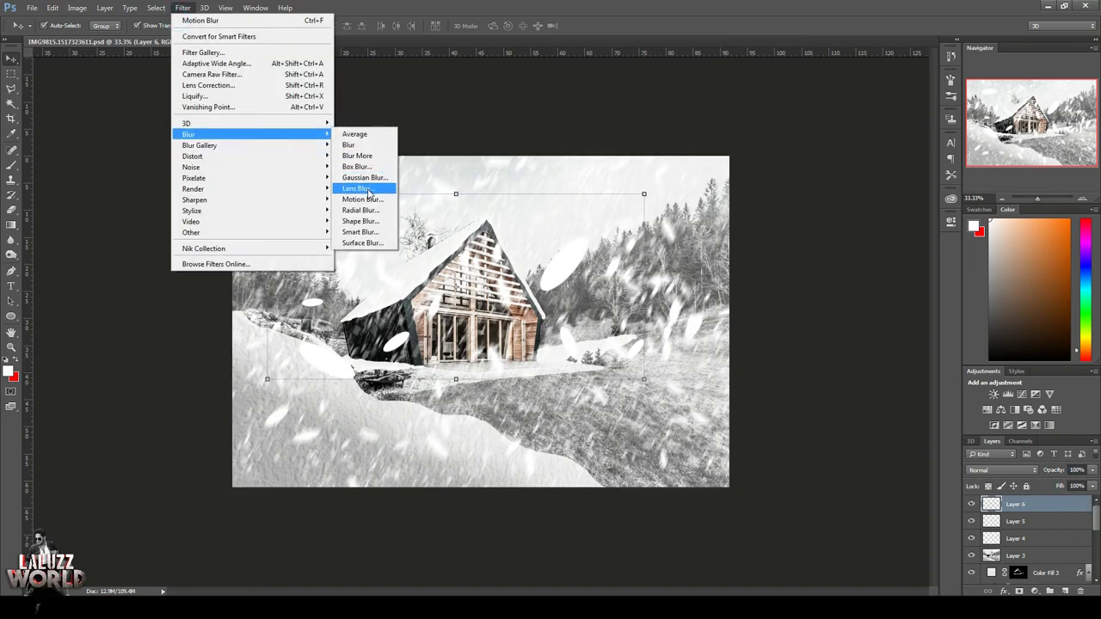
click(361, 199)
drag(651, 404, 682, 409)
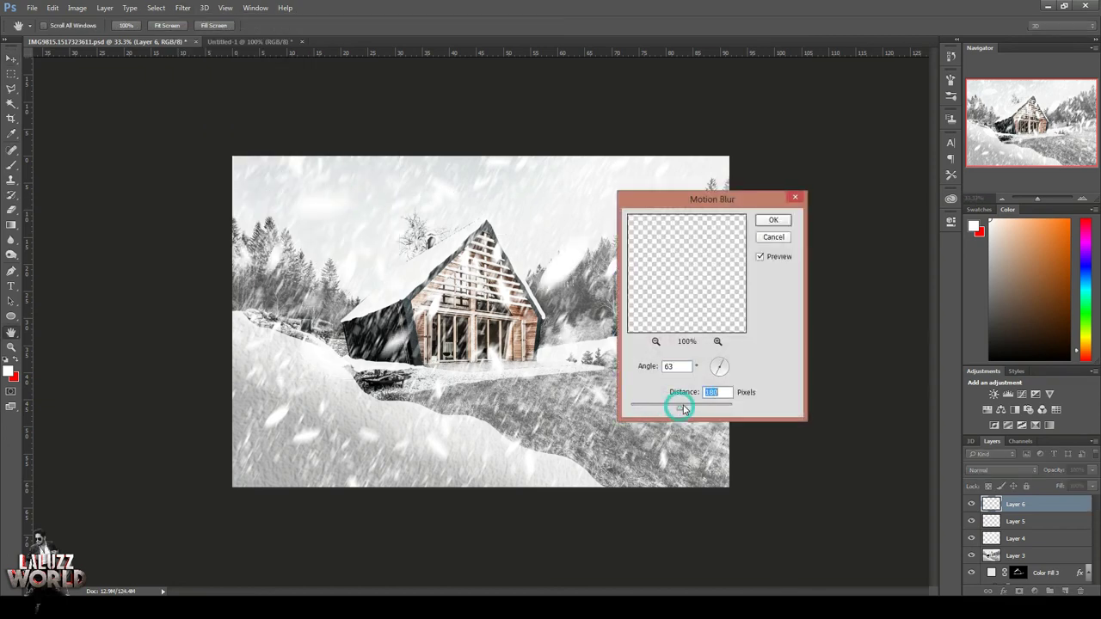
click(776, 219)
Step: Fade Layer 4 to 49% and Layer 5 to 69% opacity
click(1024, 539)
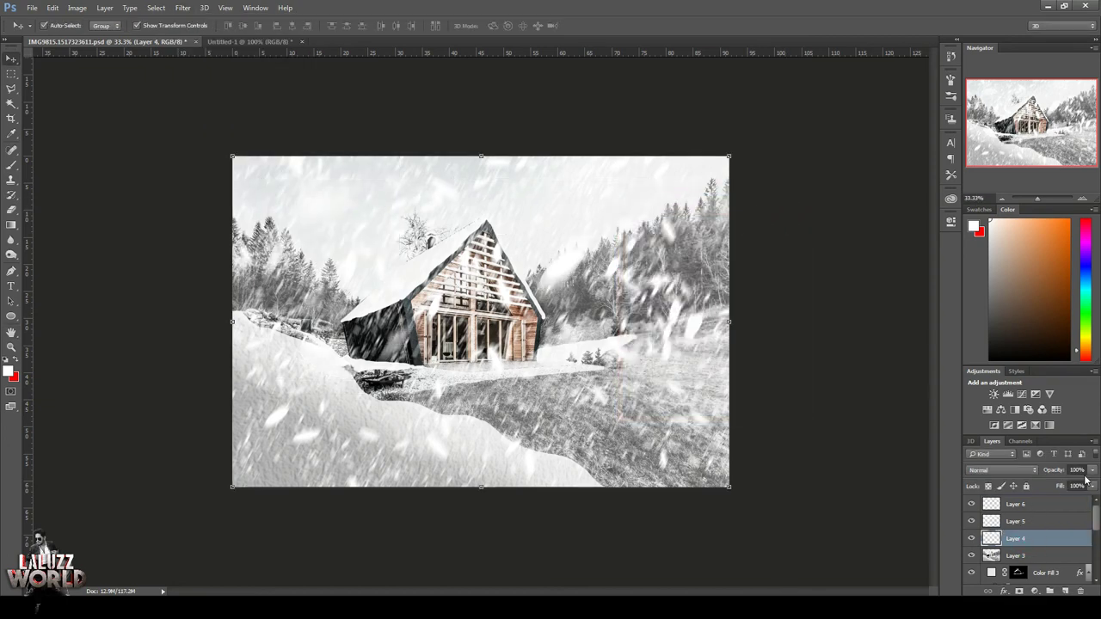
drag(1052, 485, 1063, 487)
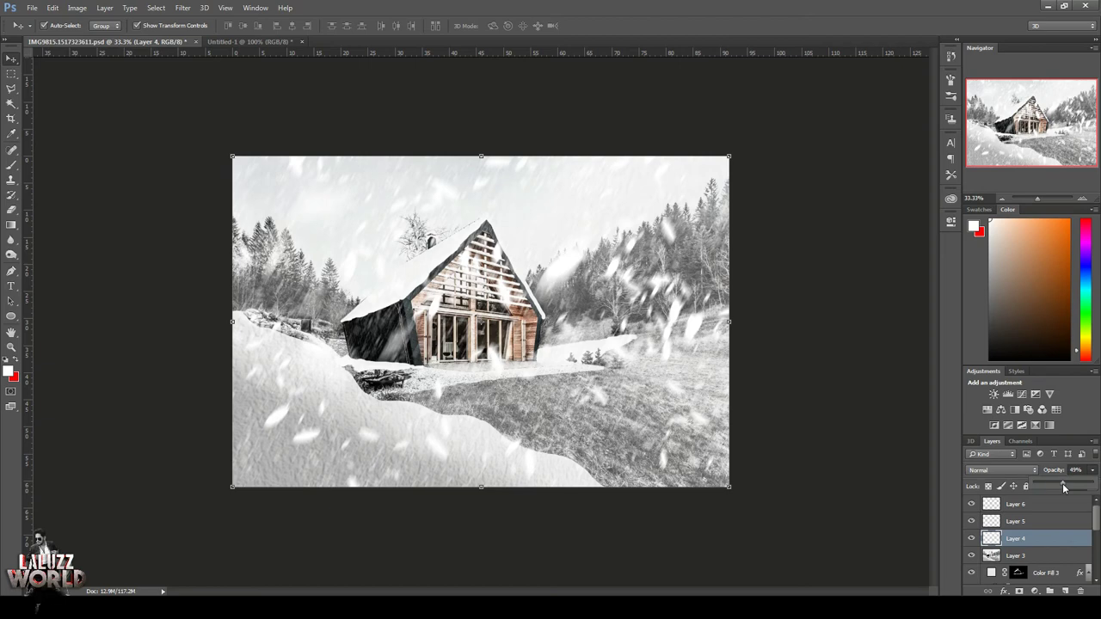
click(1024, 522)
click(1092, 470)
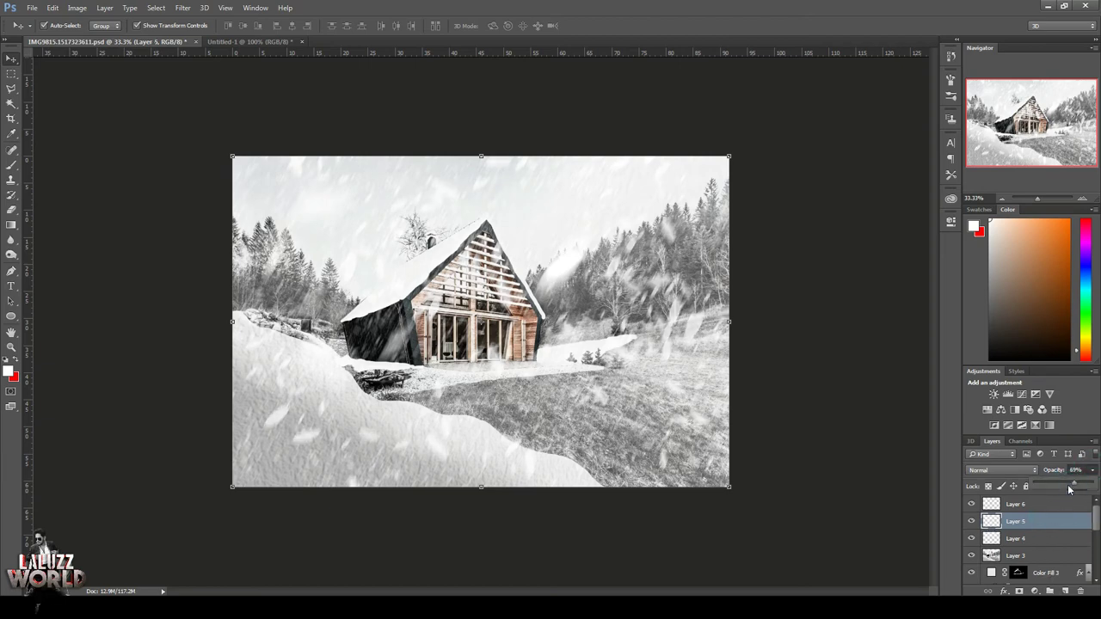
drag(1086, 486, 1074, 486)
Step: Save, then add a Cooling Filter (82) Photo Filter adjustment above Layer 3
click(1019, 556)
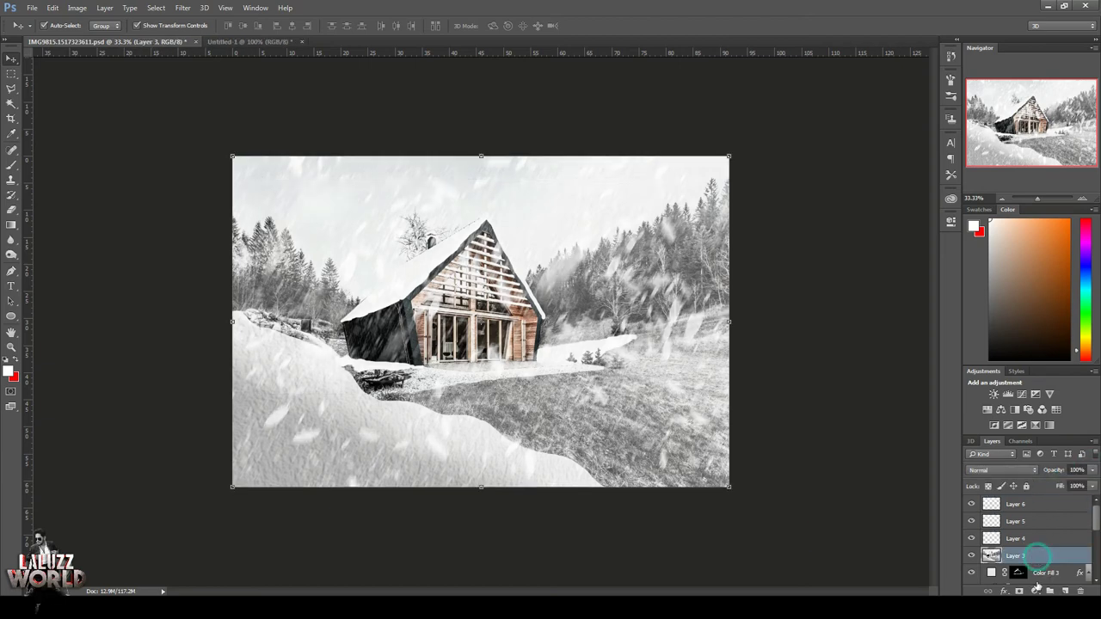
key(ctrl+s)
click(1035, 590)
click(1024, 486)
click(886, 248)
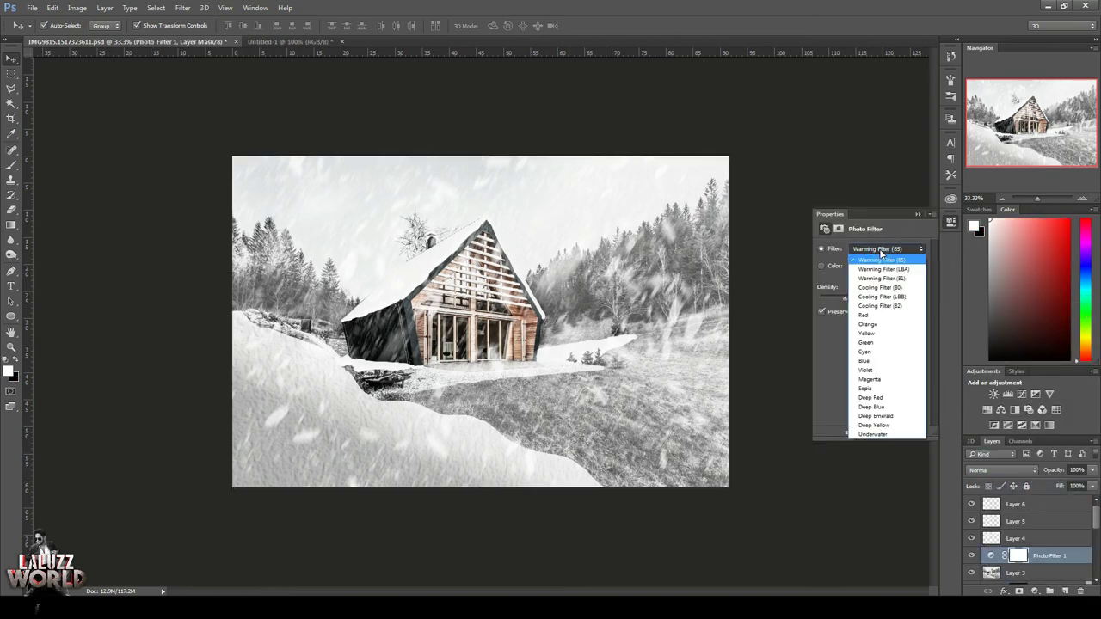
click(878, 298)
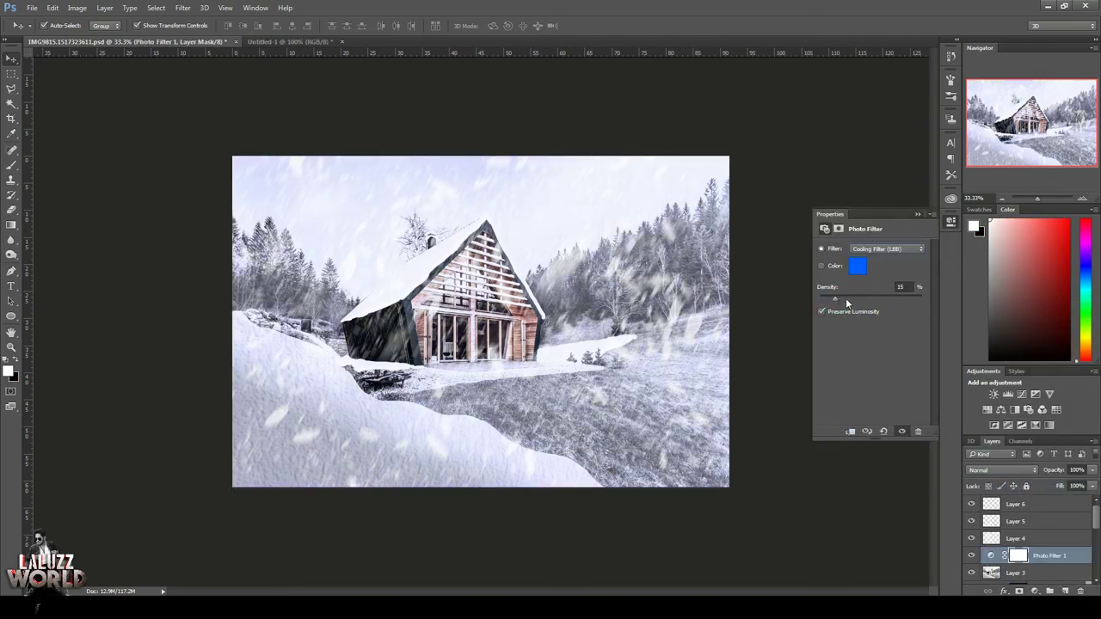
click(894, 248)
Step: Compare the snowflake layers and fade Layer 6 to 47% opacity
click(971, 504)
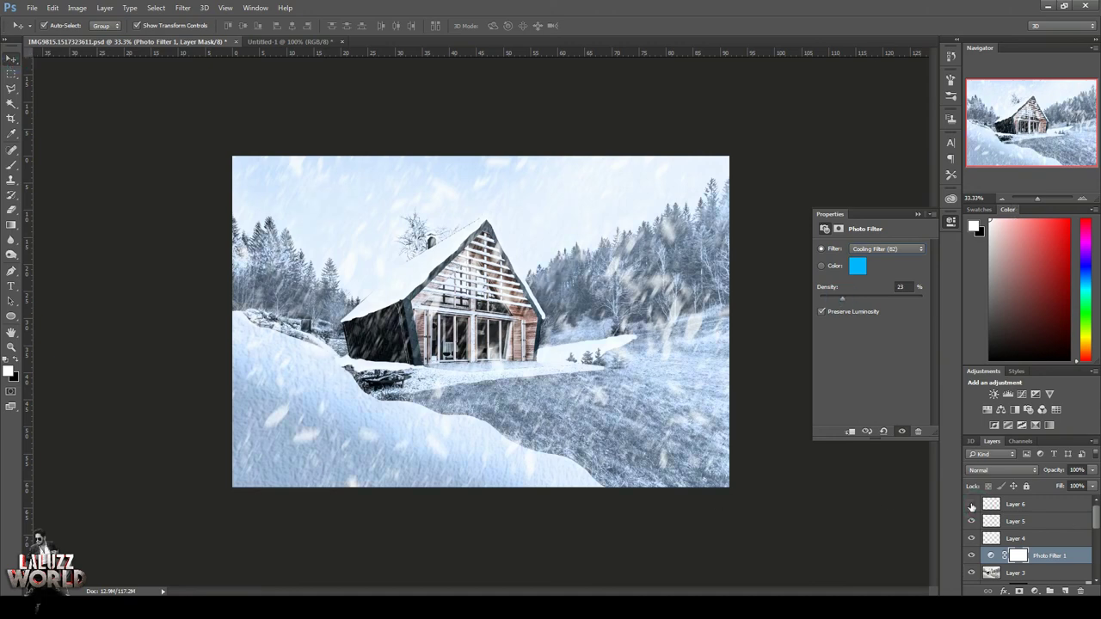
click(971, 521)
click(1037, 538)
click(971, 505)
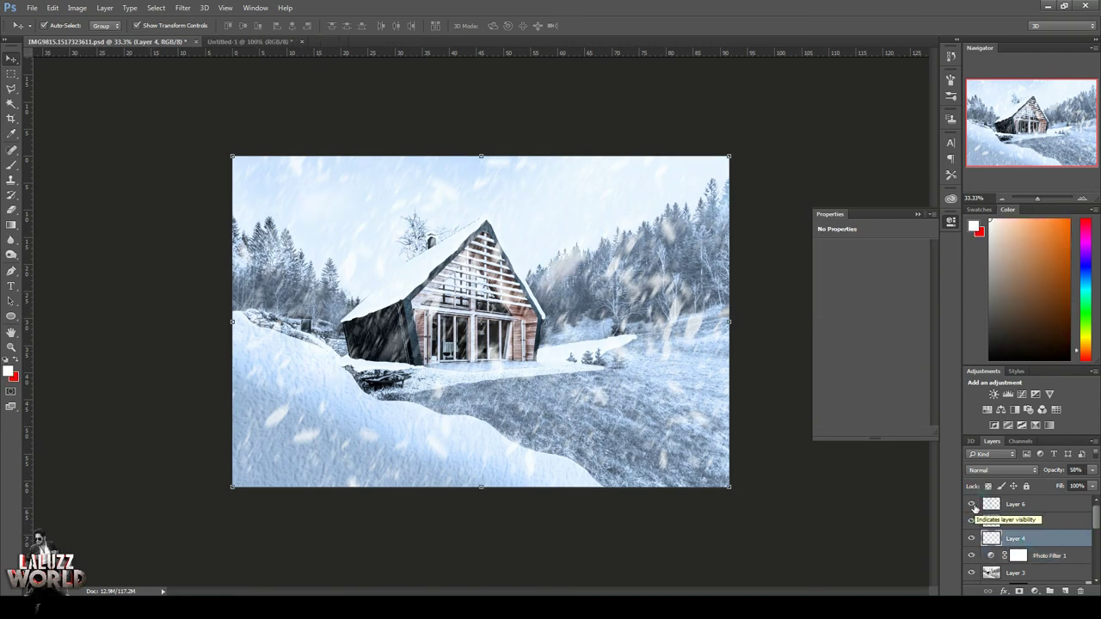
click(1014, 504)
drag(1092, 469, 1065, 486)
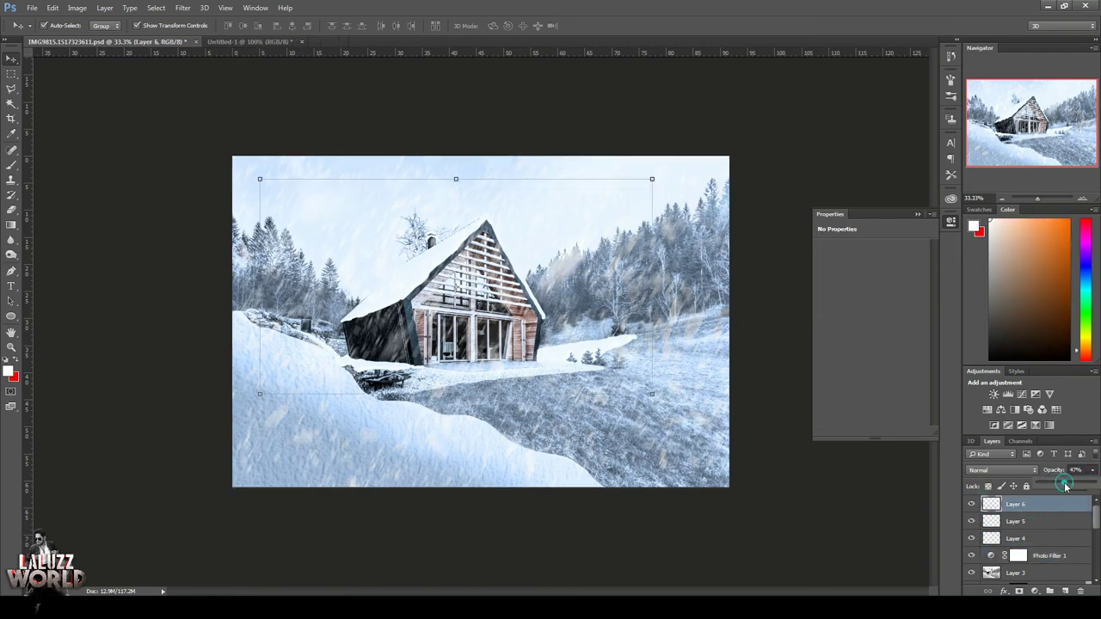
click(949, 222)
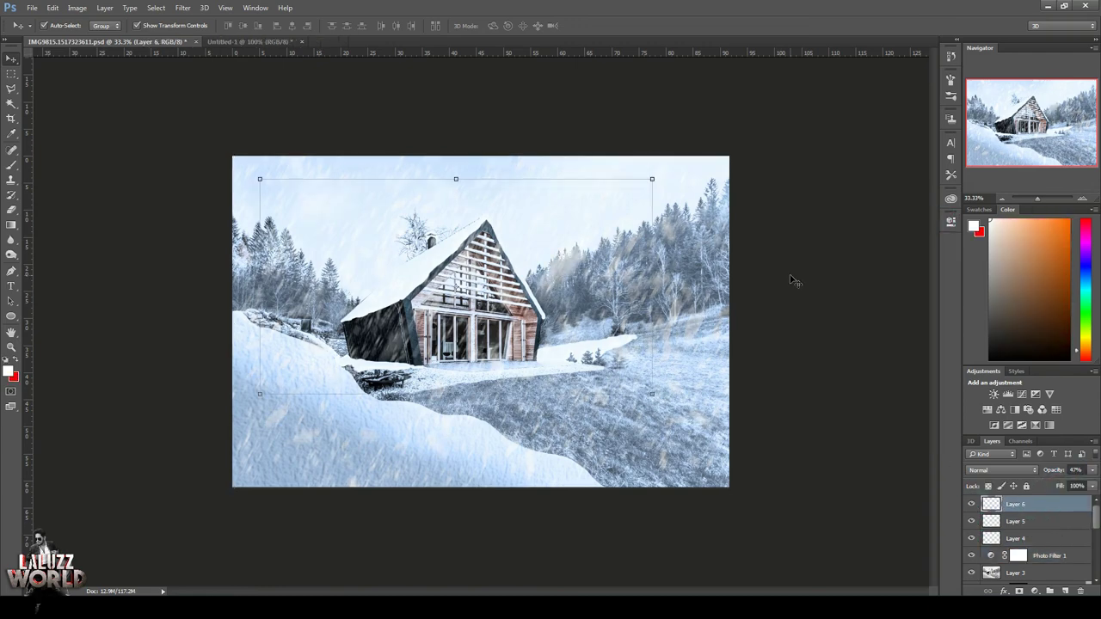
click(1087, 198)
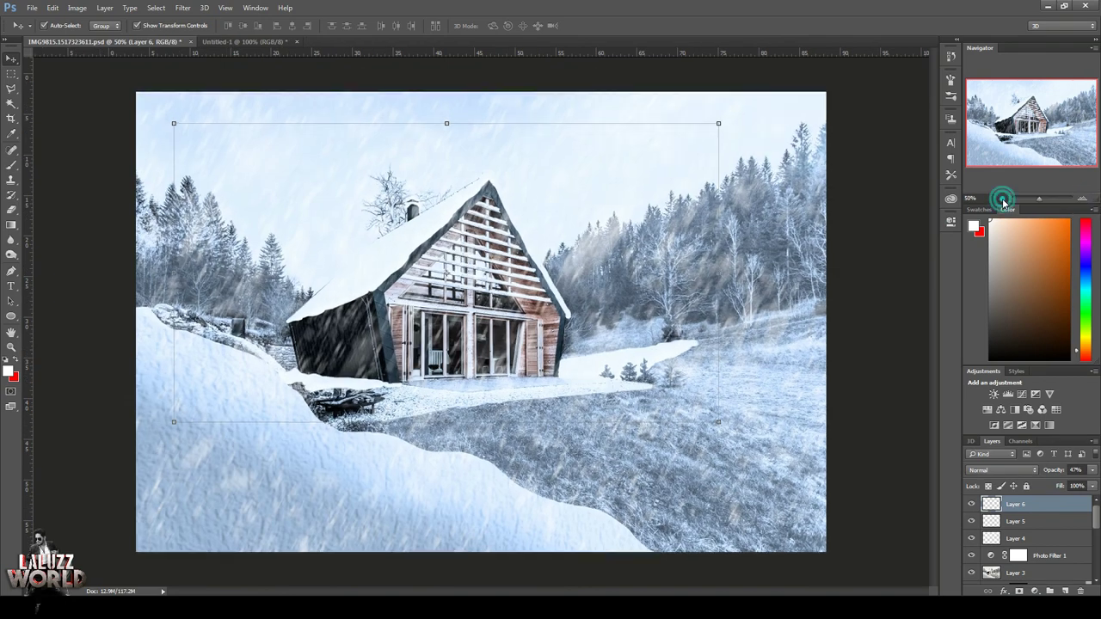
click(1001, 198)
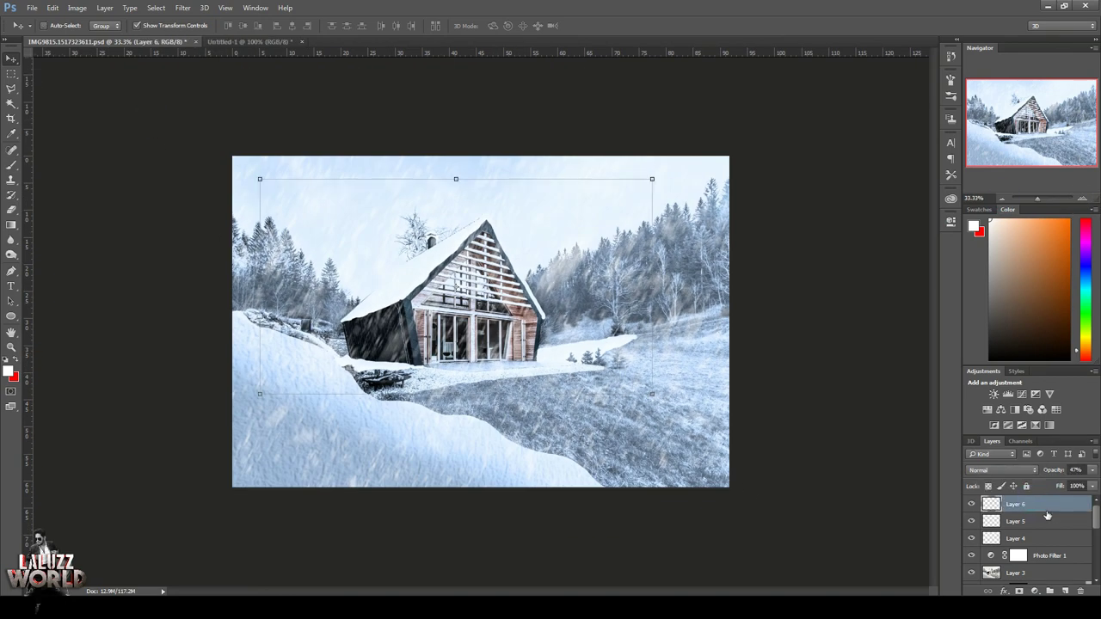
Step: Stamp all visible layers into a new merged Layer 7 and save the document
key(ctrl+shift+alt+e)
key(ctrl+s)
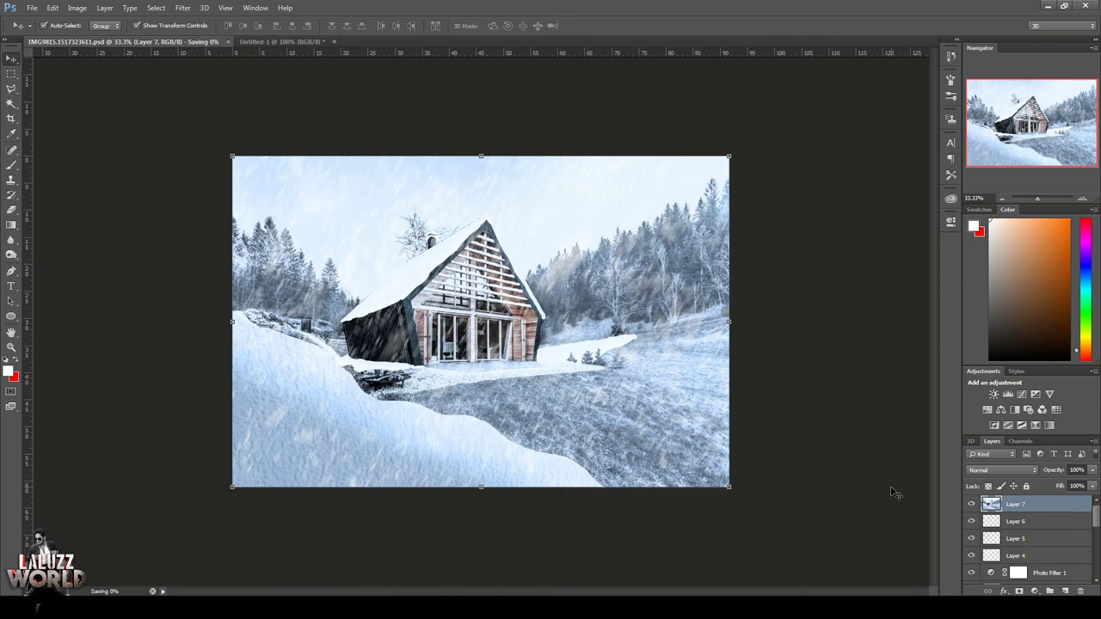
key(m)
click(184, 8)
key(Escape)
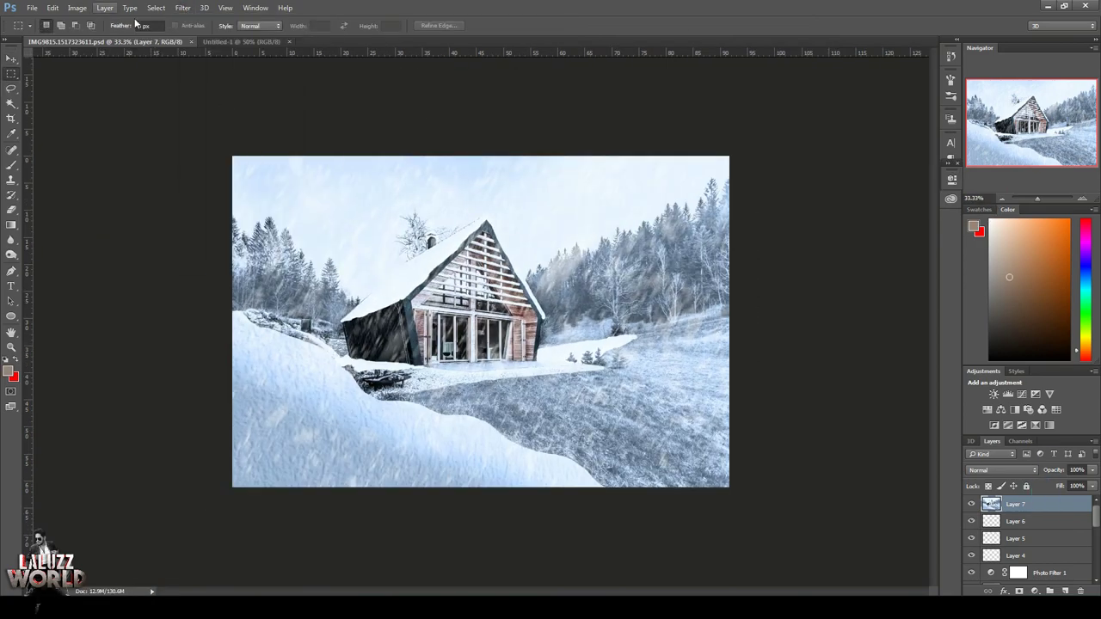
Step: Grade Layer 7 in Camera Raw: temperature -9, shadows -12, exposure -0.10, clarity +10, and save
click(184, 7)
click(216, 75)
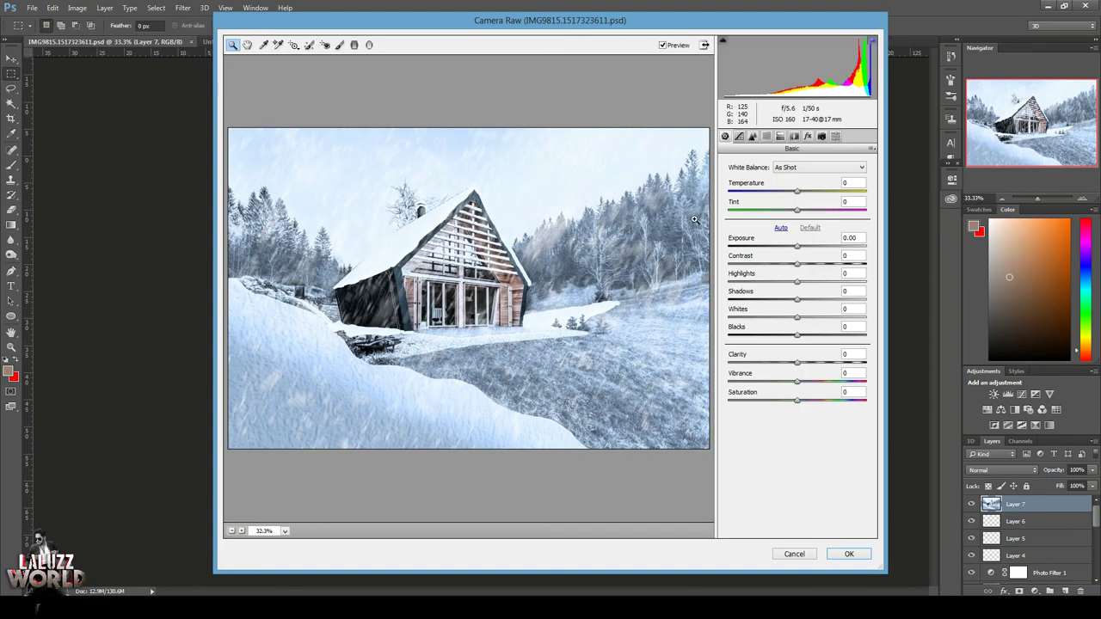
drag(795, 194, 789, 197)
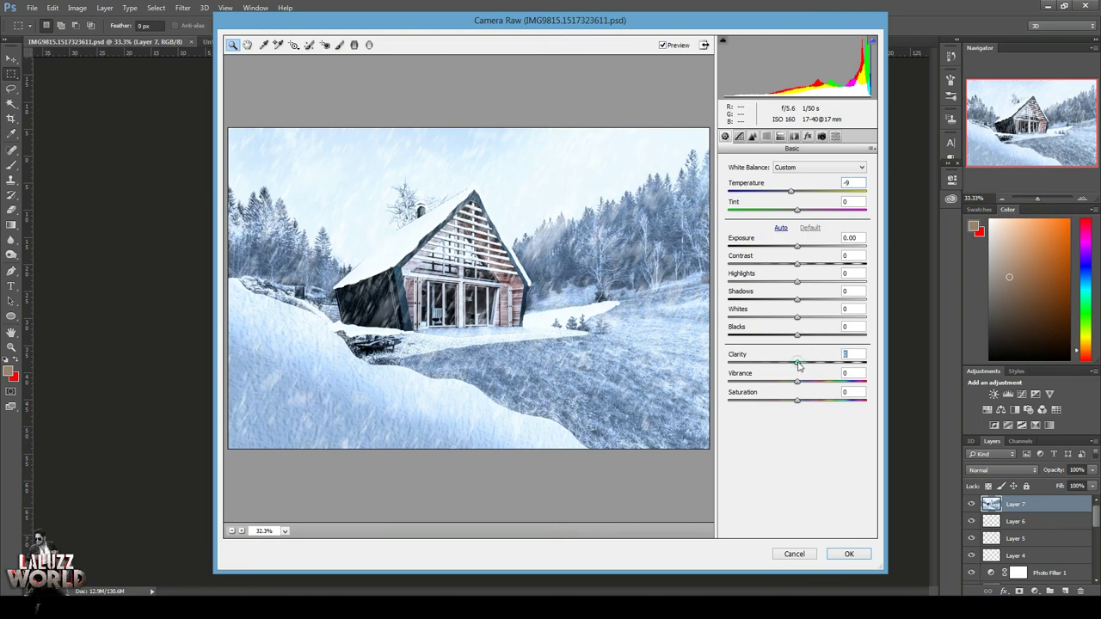
drag(798, 299, 789, 298)
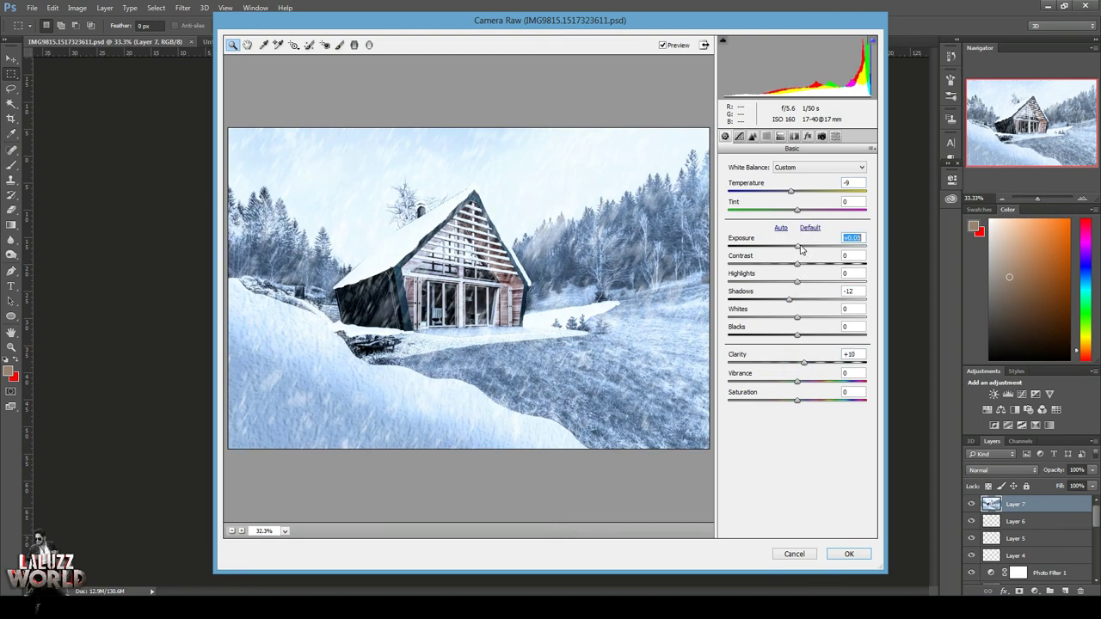
drag(800, 248, 796, 249)
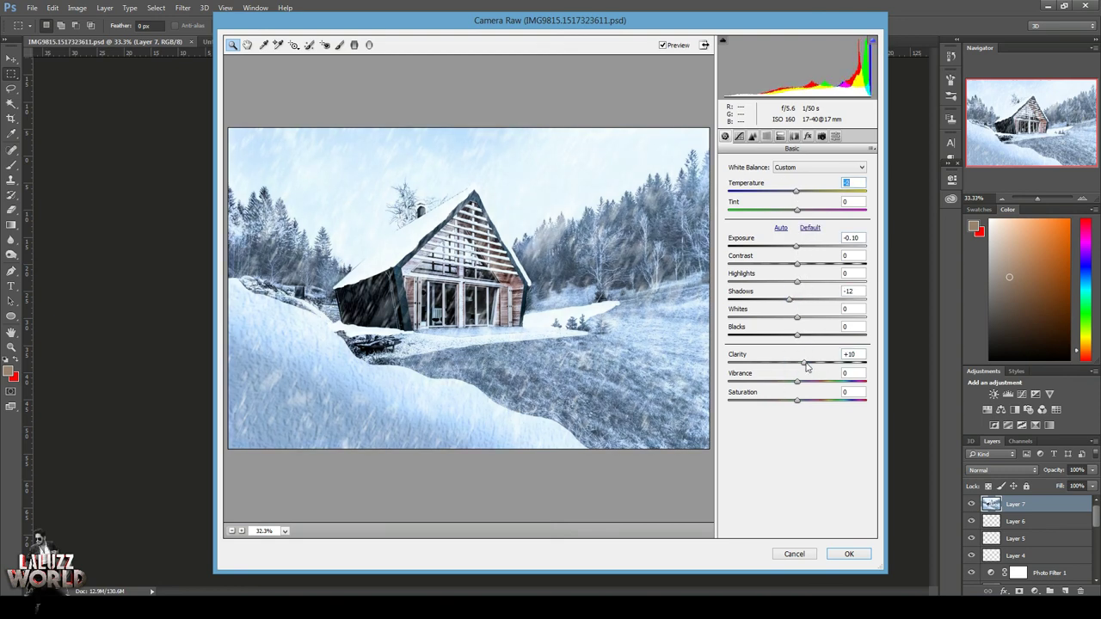
click(849, 554)
key(ctrl+s)
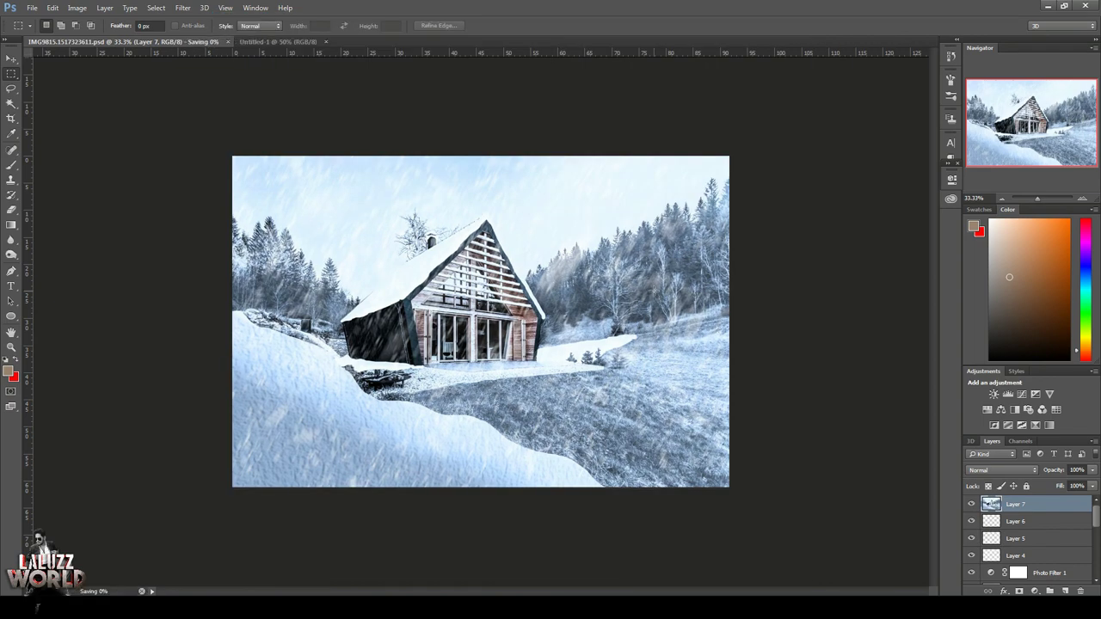
Step: Save a copy of the snowy cabin image as a JPEG at Maximum quality 12
key(shift+ctrl+s)
click(185, 265)
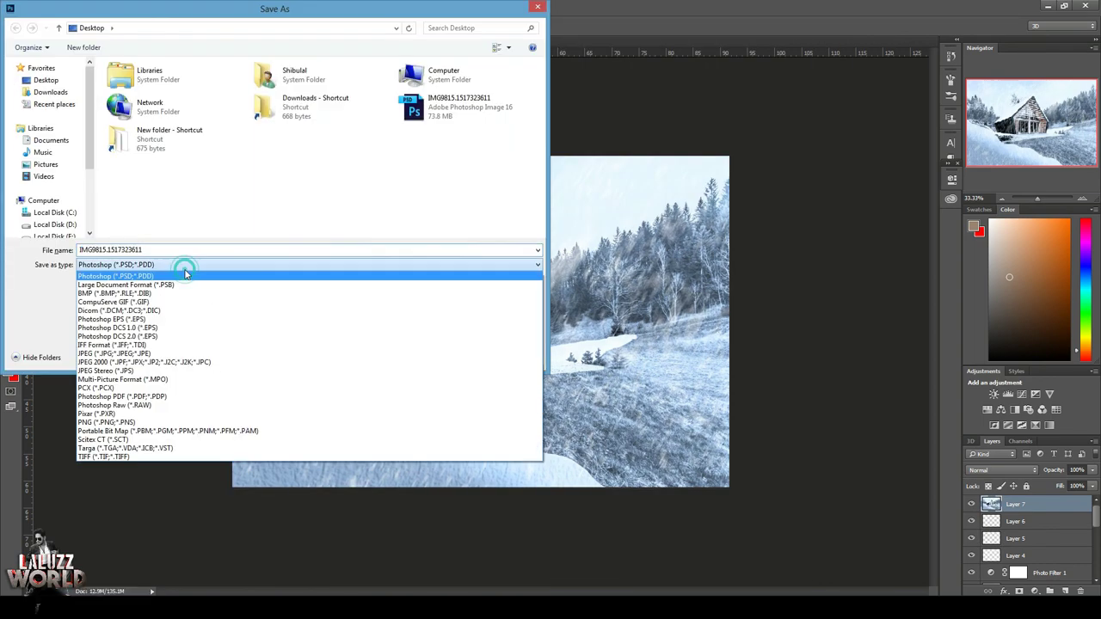
click(137, 349)
click(464, 357)
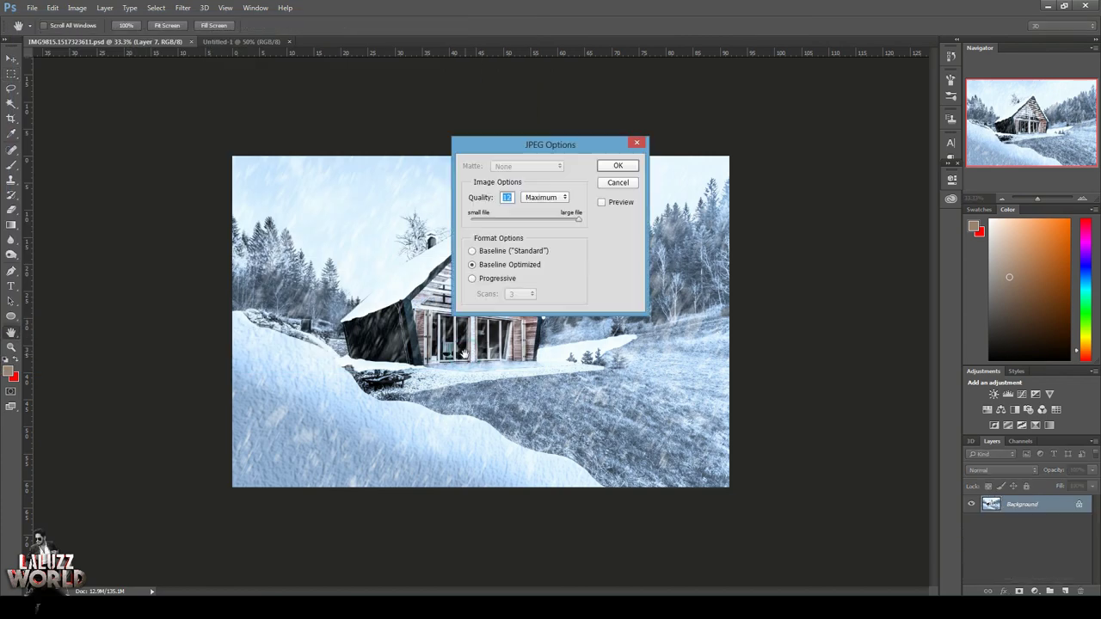
click(614, 159)
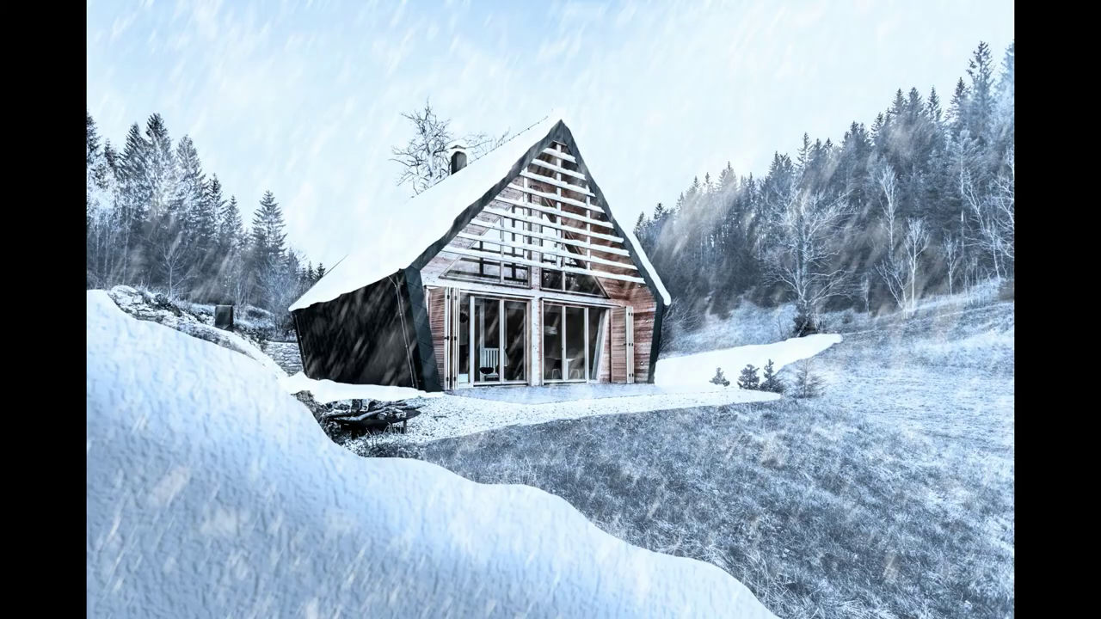